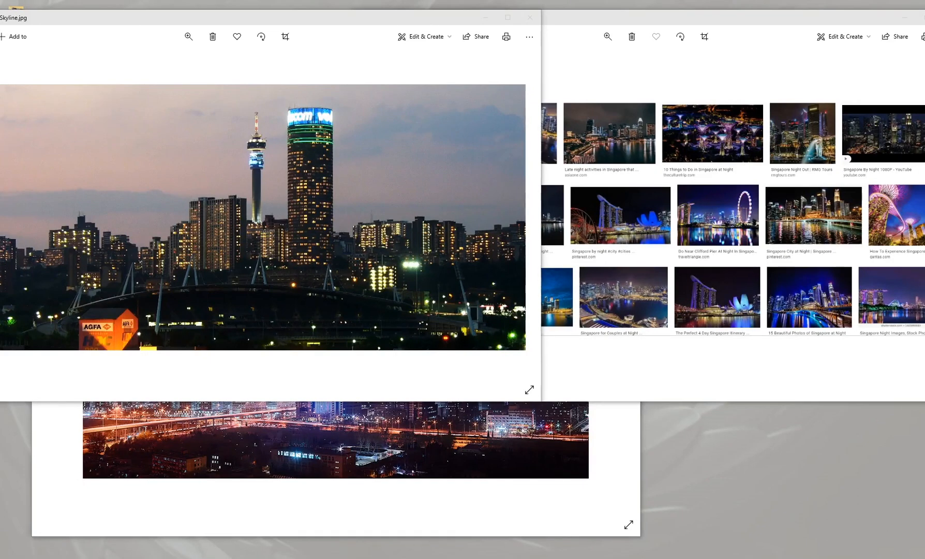
# Look over the night reference photos, including the Johannesburg and Beijing skylines and the enlarged Singapore image collage
pyautogui.click(241, 18)
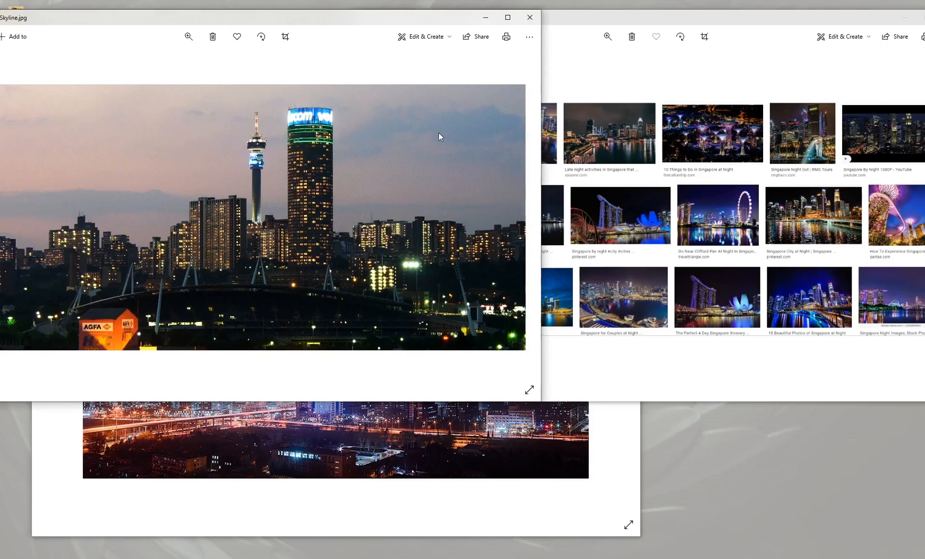
pyautogui.click(386, 443)
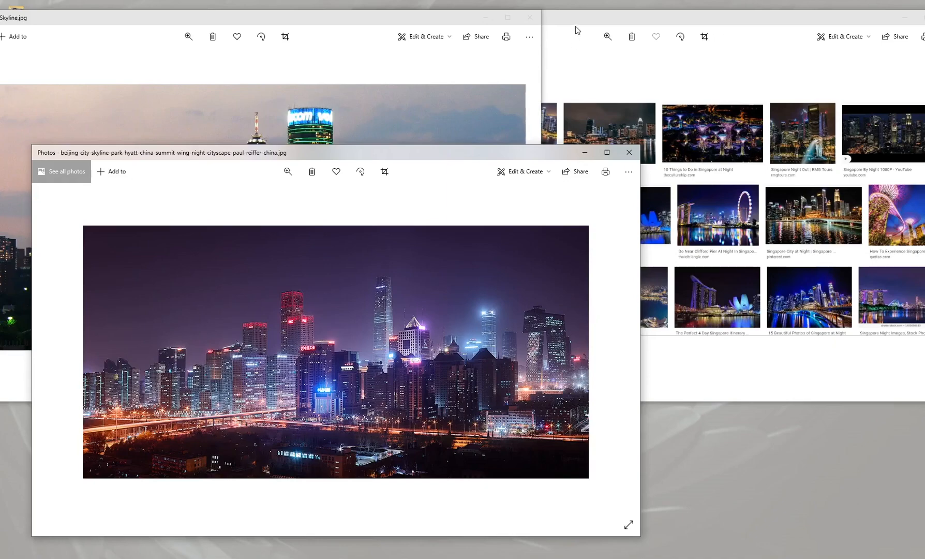
pyautogui.moveTo(565, 25); pyautogui.dragTo(457, 25)
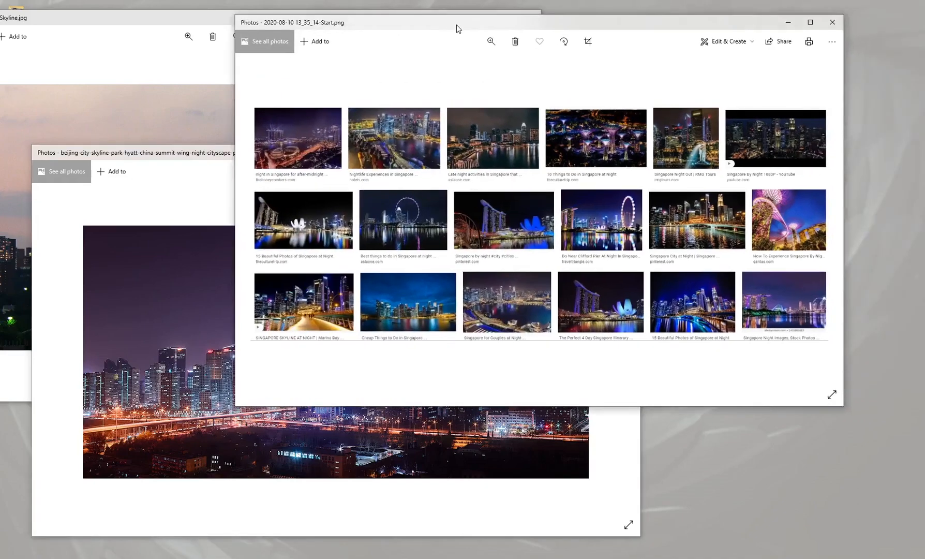
pyautogui.doubleClick(457, 25)
pyautogui.keyDown('ctrl'); pyautogui.scroll(1, 339, 284); pyautogui.keyUp('ctrl')
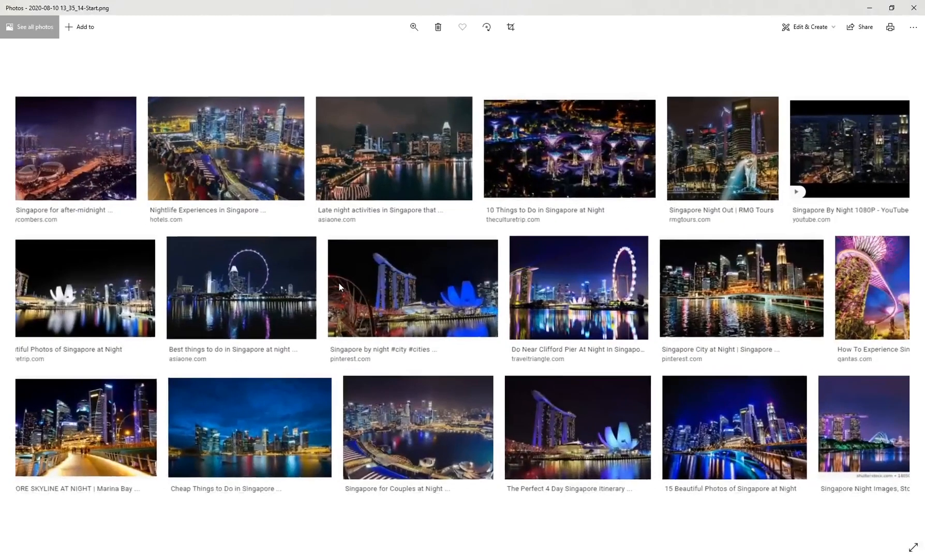
pyautogui.keyDown('ctrl'); pyautogui.scroll(-1, 339, 284); pyautogui.keyUp('ctrl')
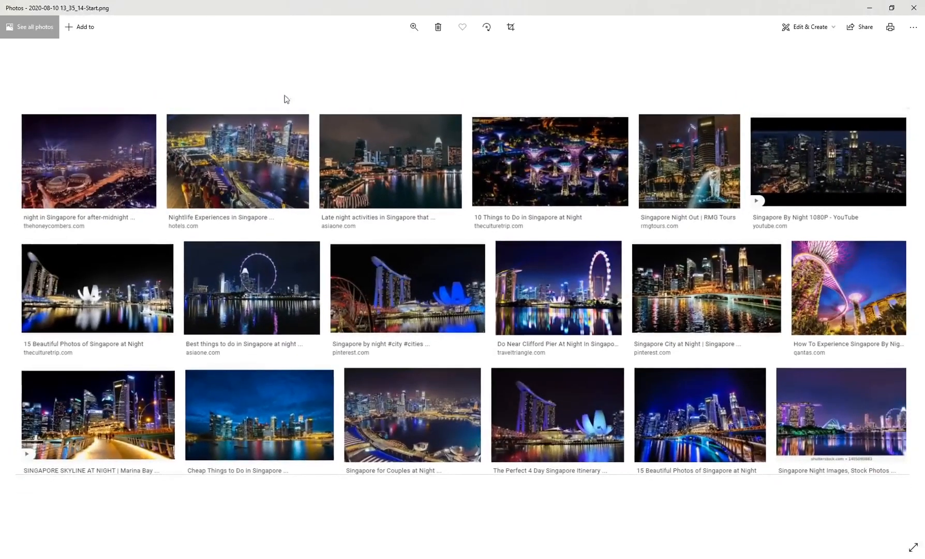
pyautogui.doubleClick(276, 8)
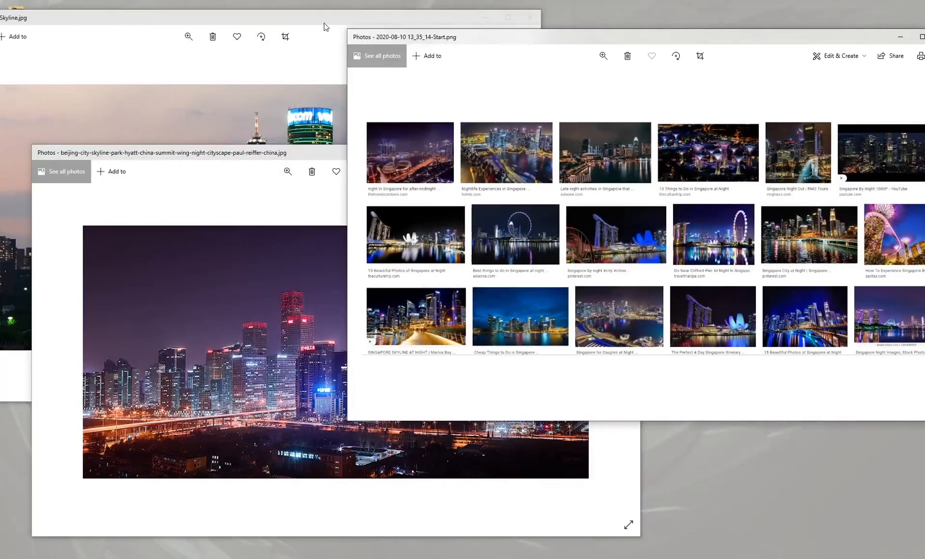
pyautogui.moveTo(305, 22); pyautogui.dragTo(330, 20)
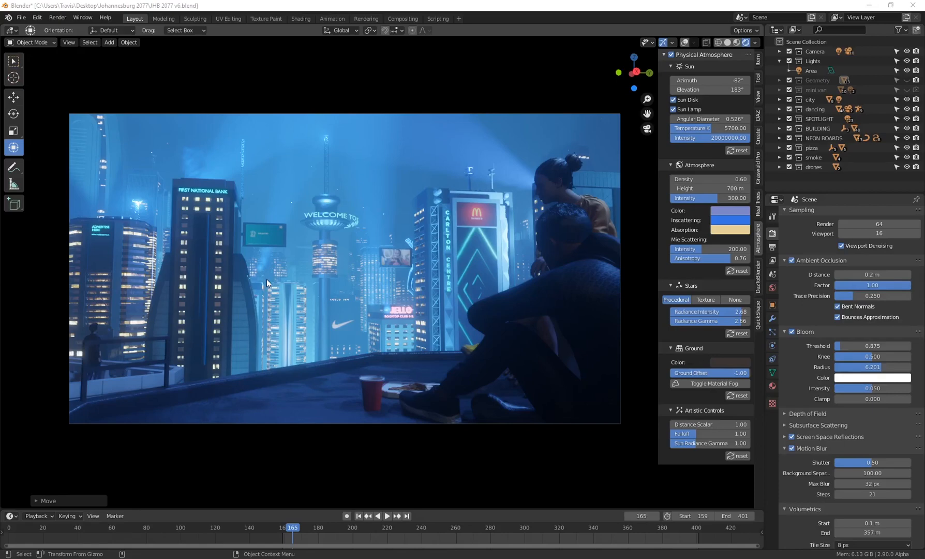
# Examine the futuristic city scene through the camera and from free angles above the skyscrapers
pyautogui.click(647, 129)
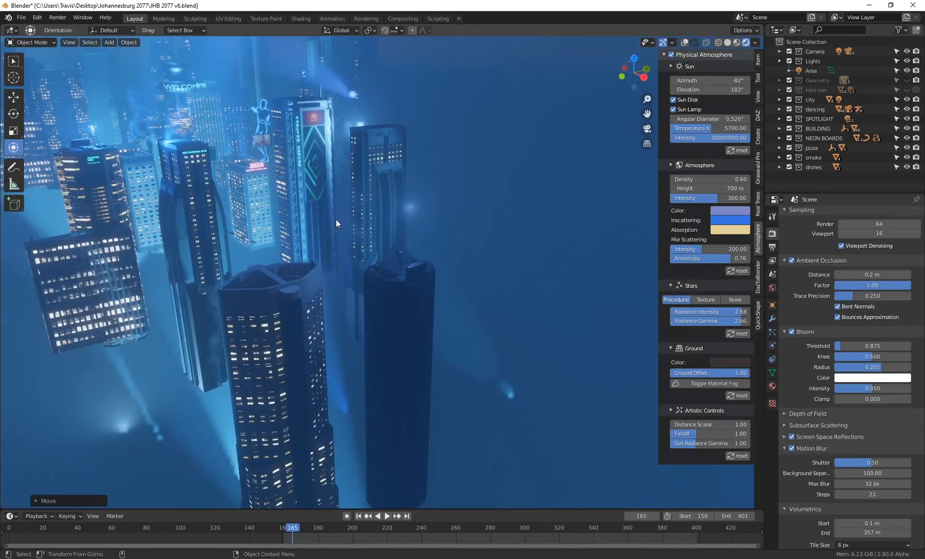
pyautogui.keyDown('shift'); pyautogui.moveTo(336, 221); pyautogui.dragTo(382, 263, button='middle'); pyautogui.keyUp('shift')
pyautogui.moveTo(311, 236); pyautogui.dragTo(341, 247, button='middle')
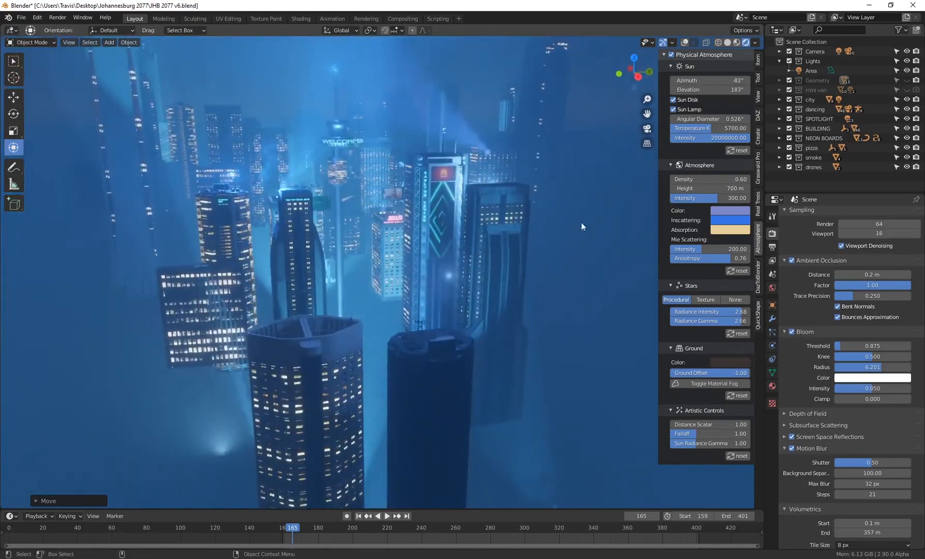
pyautogui.click(646, 129)
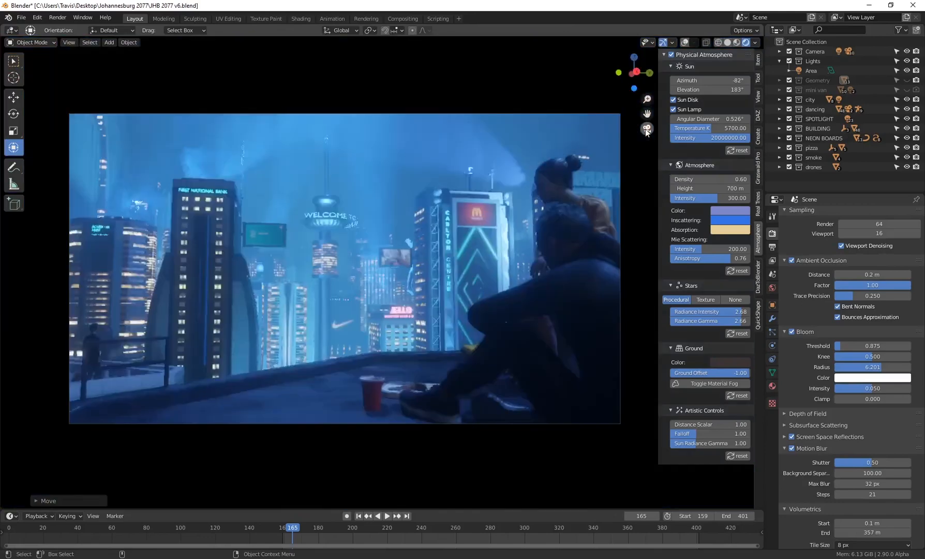
pyautogui.moveTo(647, 132); pyautogui.dragTo(270, 273, button='middle')
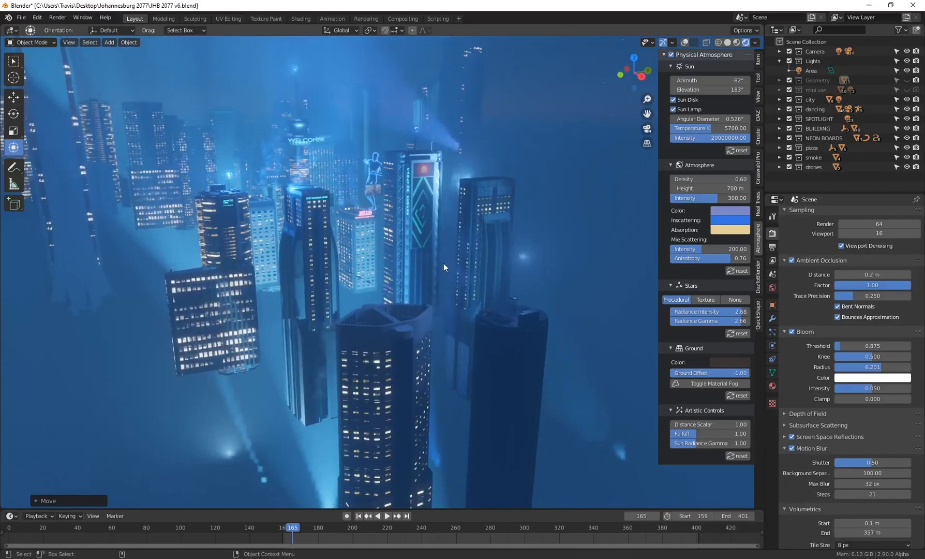
pyautogui.moveTo(452, 268); pyautogui.dragTo(390, 213, button='middle')
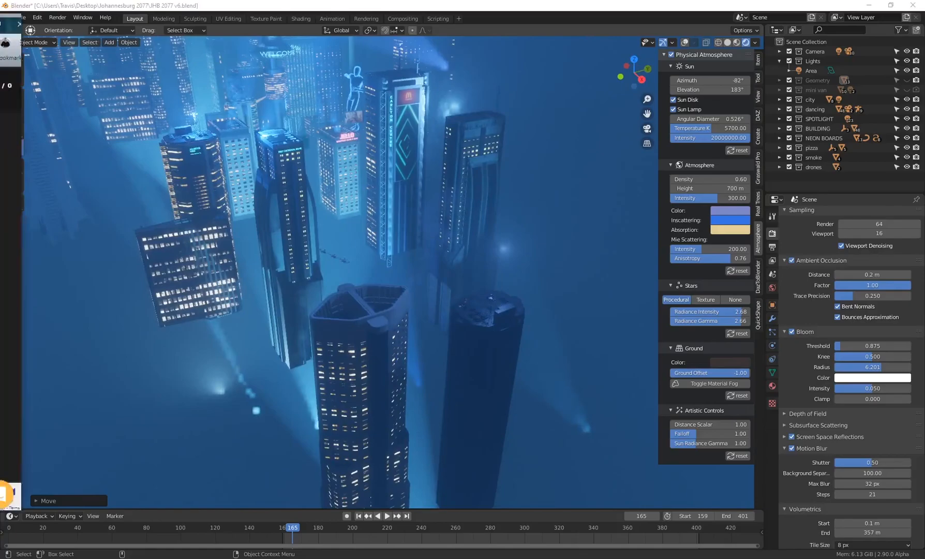
# Switch to the browser and look over the Neo Tokyo kit's product page on KitBash3D down to its skyline preview
pyautogui.moveTo(0, 22); pyautogui.dragTo(513, 1)
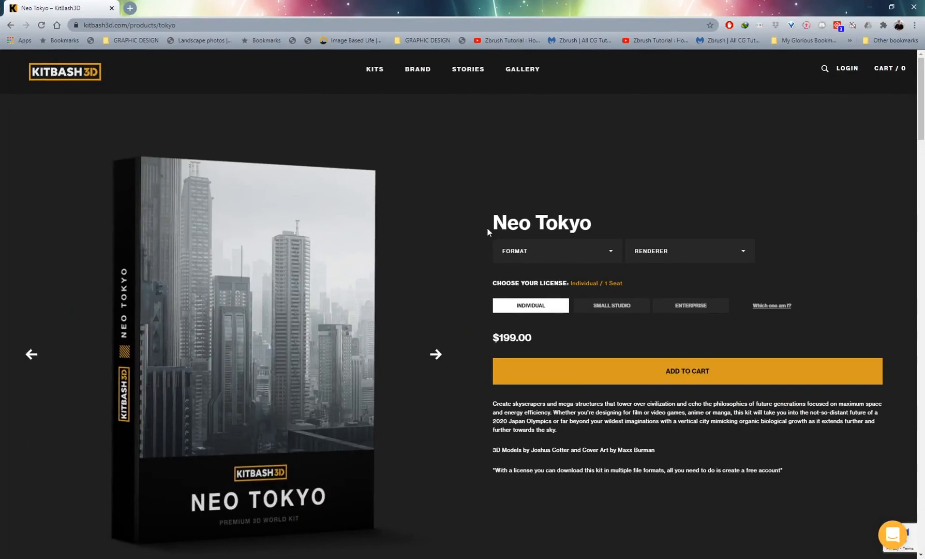
pyautogui.moveTo(596, 229); pyautogui.dragTo(448, 232)
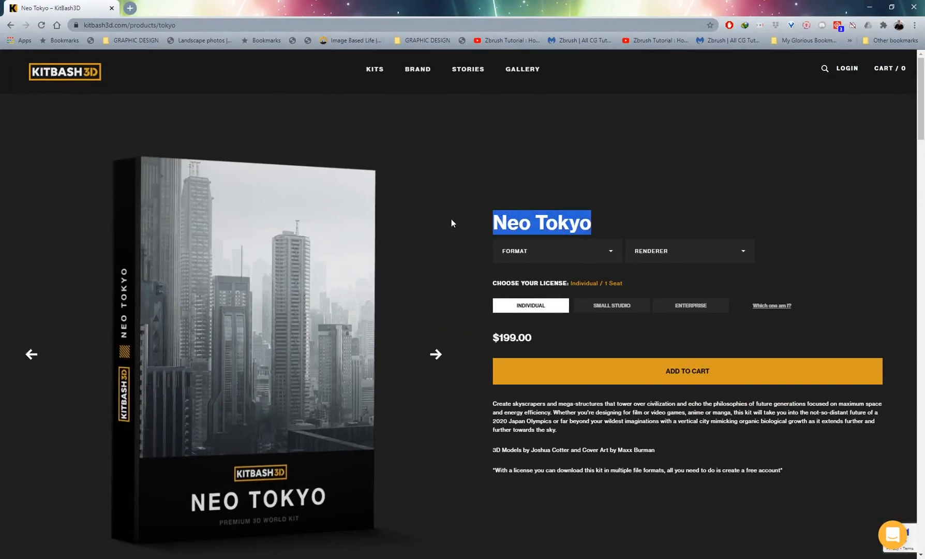
pyautogui.click(584, 223)
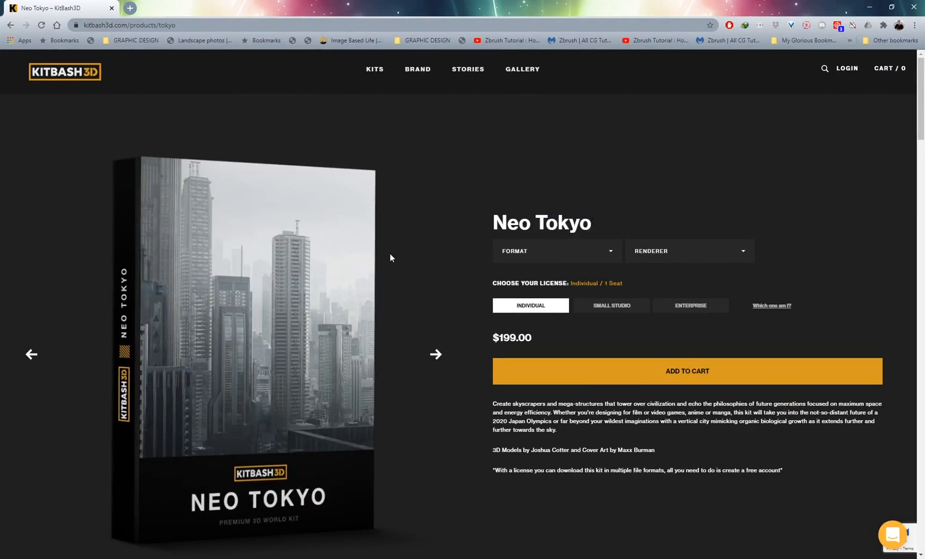
pyautogui.scroll(-2, 432, 265)
pyautogui.scroll(2, 443, 268)
pyautogui.scroll(-2, 445, 260)
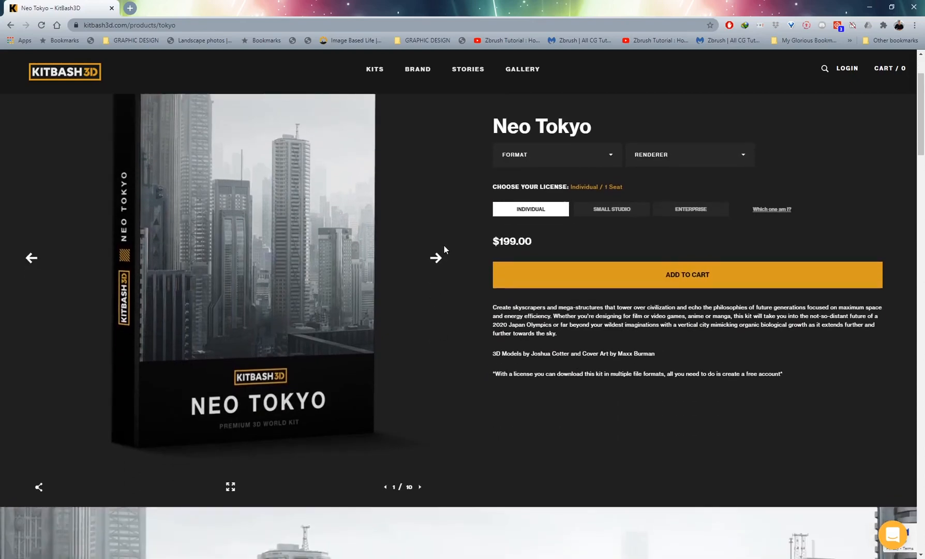
pyautogui.scroll(-8, 444, 249)
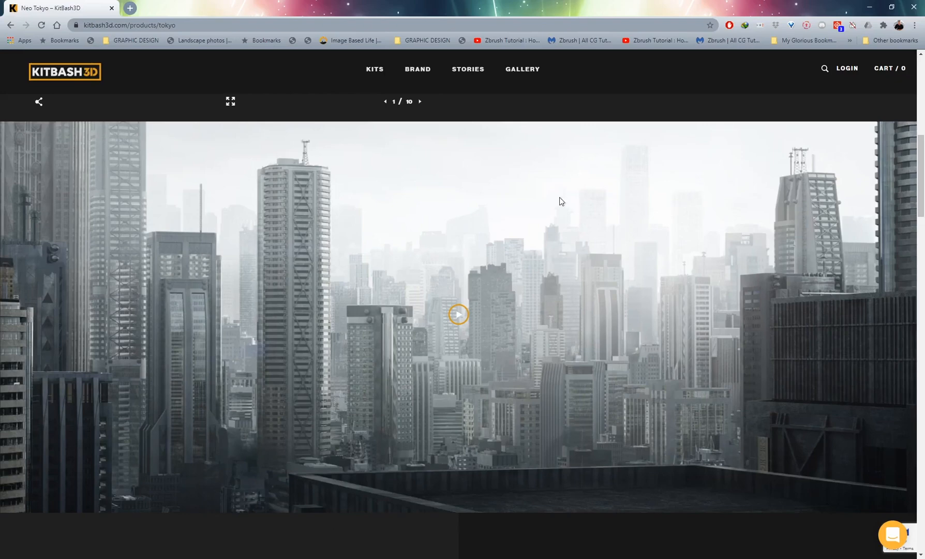
# Switch back to Blender, hide the BUILDING collection and show the Geometry collection's block-out shapes
pyautogui.click(863, 11)
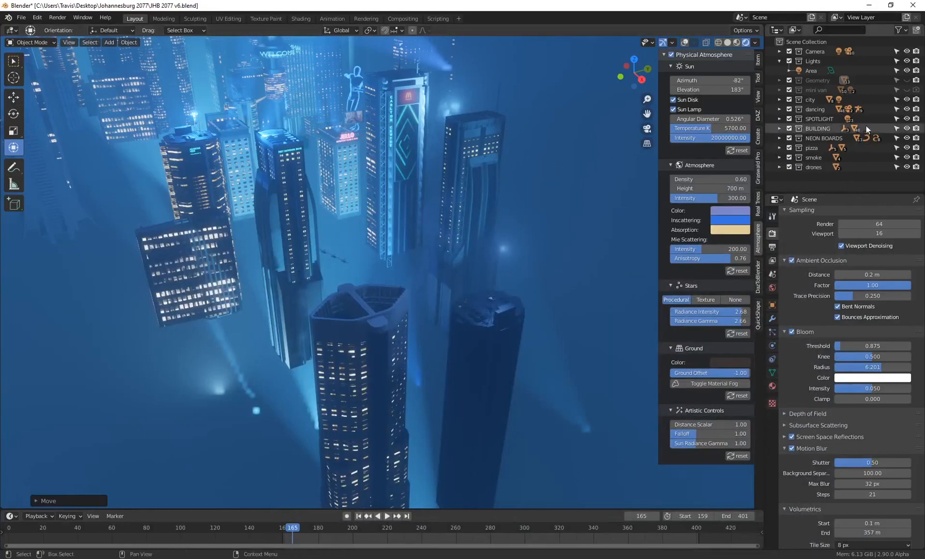
pyautogui.click(907, 128)
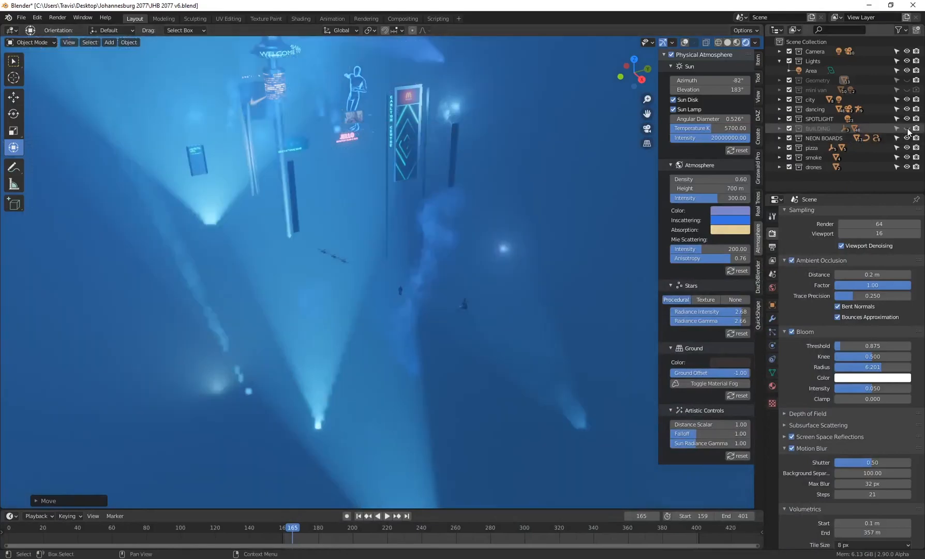
pyautogui.click(907, 80)
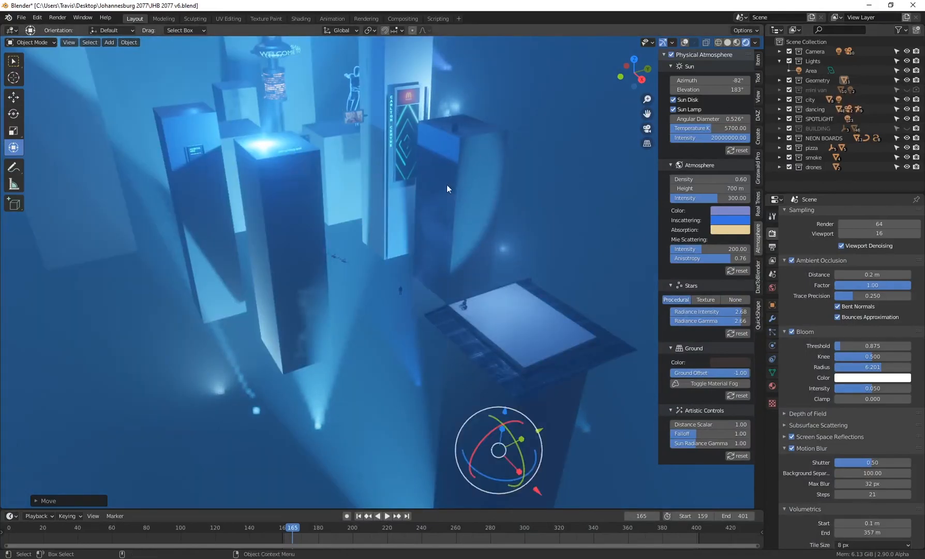
# Examine the block-out around the human figure and through the camera, and swap the Geometry collection back for BUILDING
pyautogui.moveTo(447, 184); pyautogui.dragTo(446, 241, button='middle')
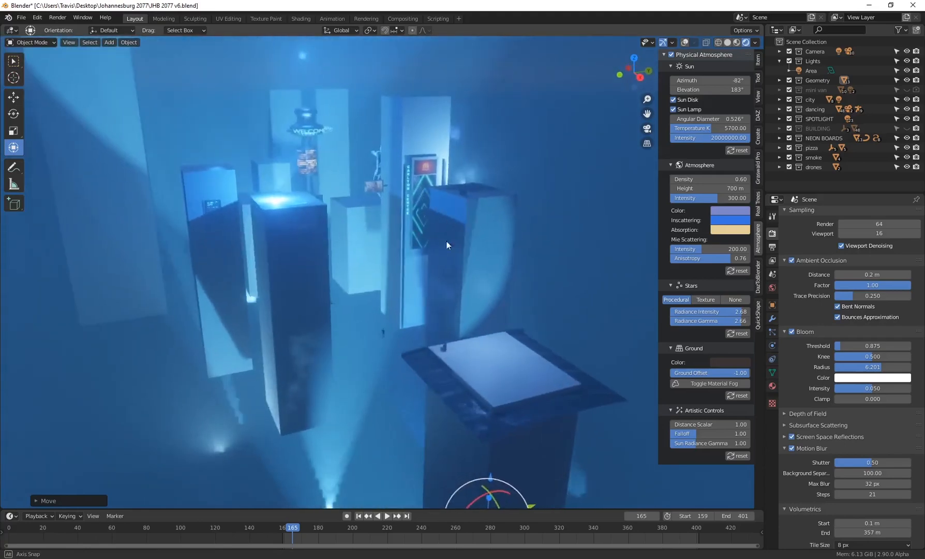
pyautogui.scroll(6, 393, 345)
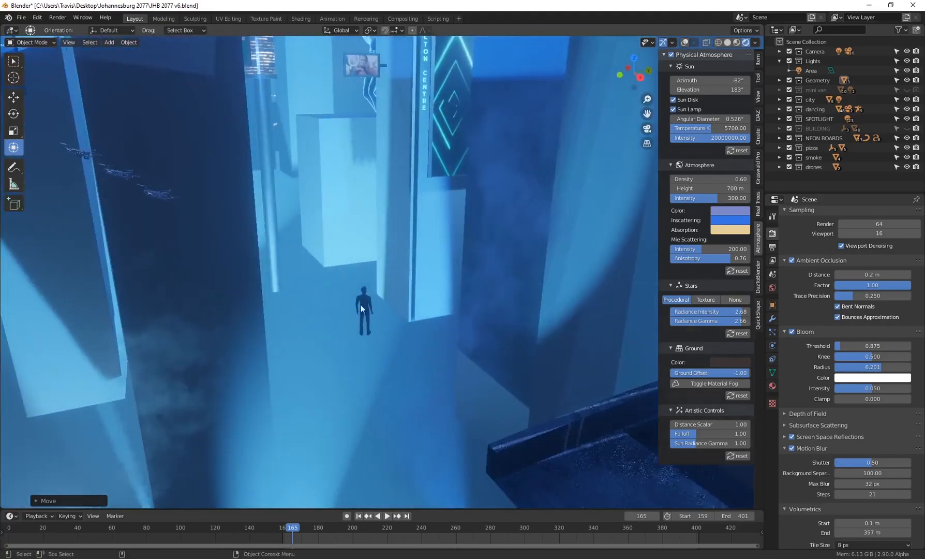
pyautogui.keyDown('shift'); pyautogui.moveTo(515, 185); pyautogui.dragTo(425, 240, button='middle'); pyautogui.keyUp('shift')
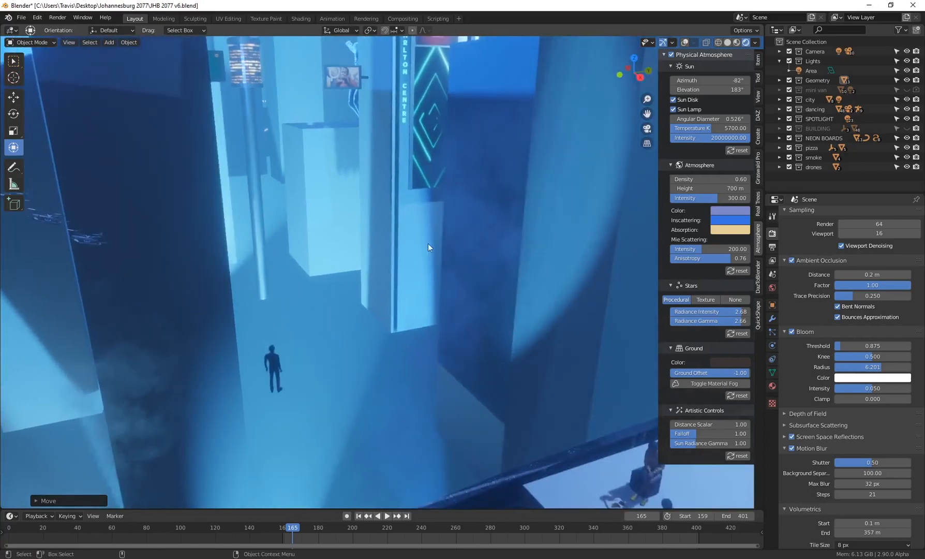
pyautogui.scroll(-1, 414, 242)
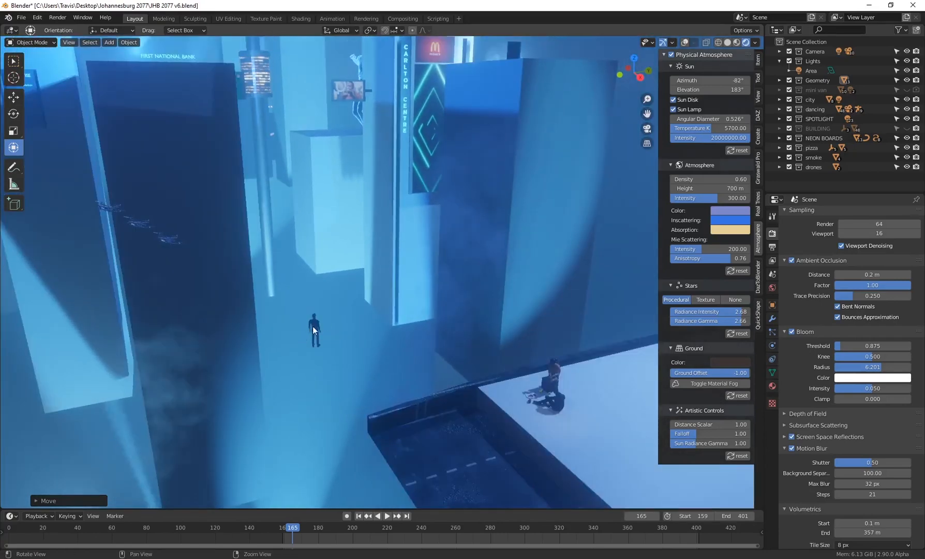
pyautogui.moveTo(312, 326); pyautogui.dragTo(344, 316, button='middle')
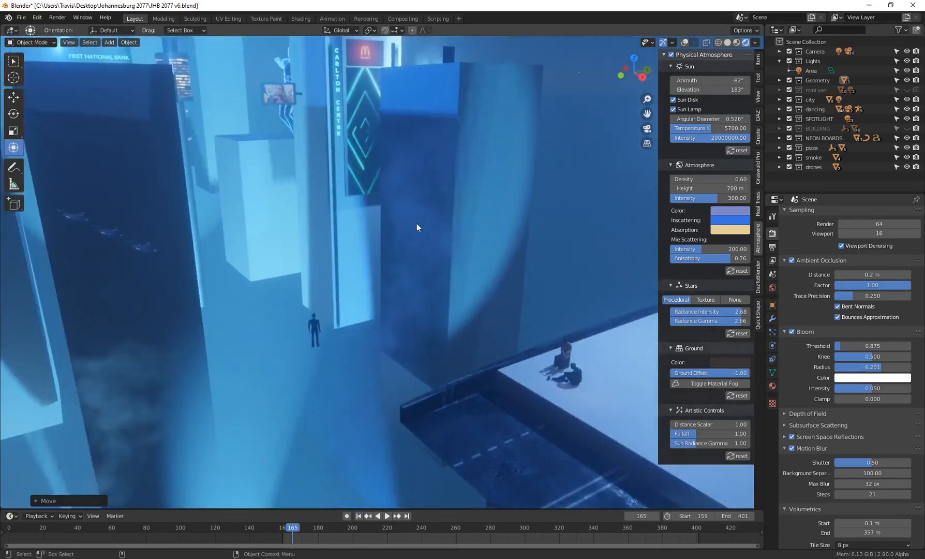
pyautogui.click(646, 129)
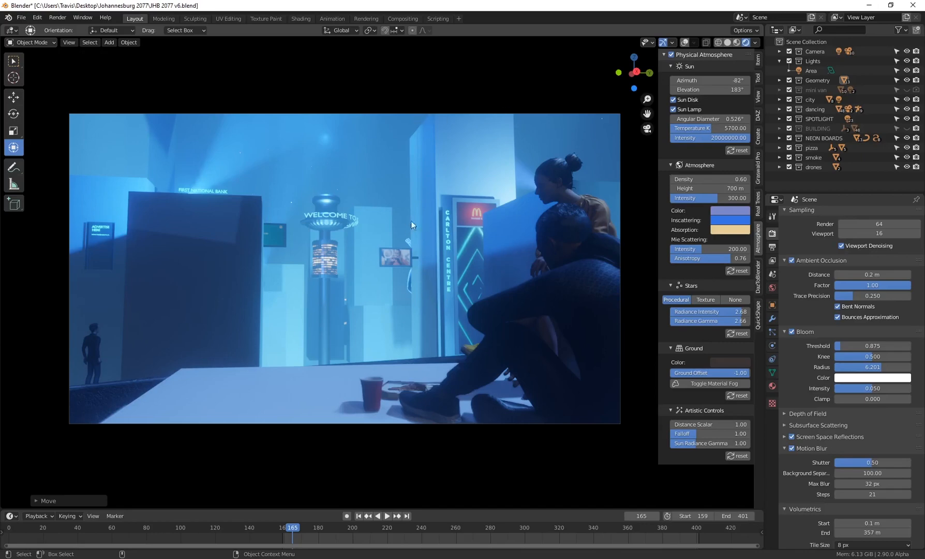
pyautogui.click(908, 82)
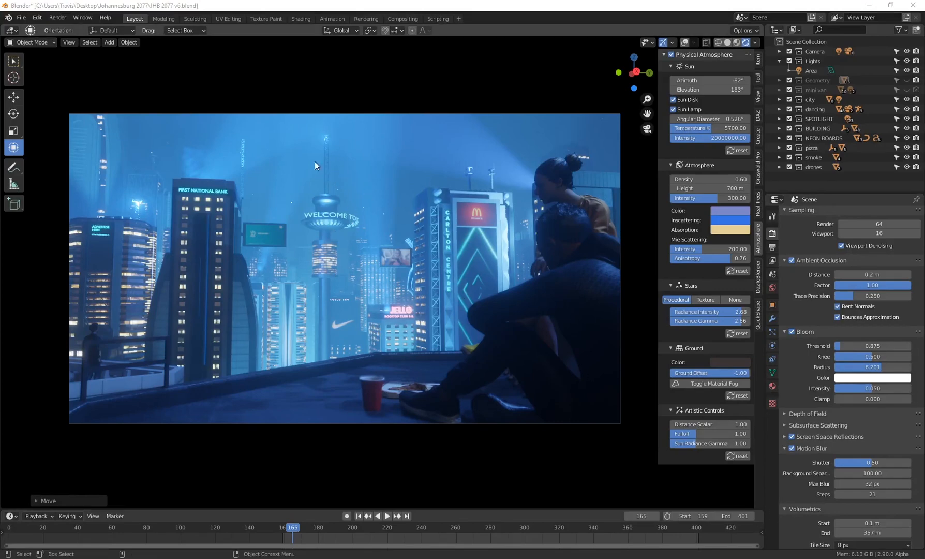
# Inspect the WELCOME tower from several angles, selecting its flared upper section and opening its modifier settings
pyautogui.click(648, 129)
pyautogui.keyDown('alt'); pyautogui.moveTo(393, 302); pyautogui.dragTo(354, 268, button='middle'); pyautogui.keyUp('alt')
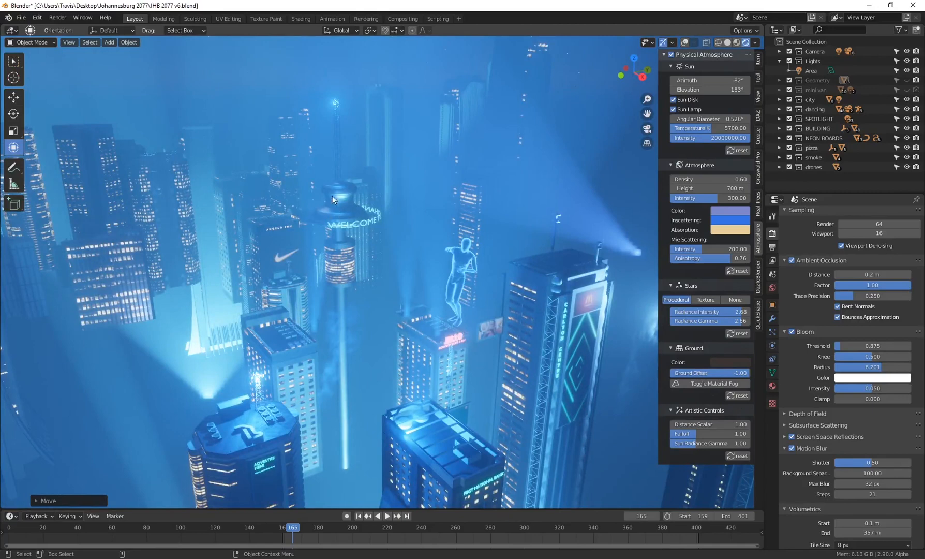
pyautogui.scroll(6, 332, 196)
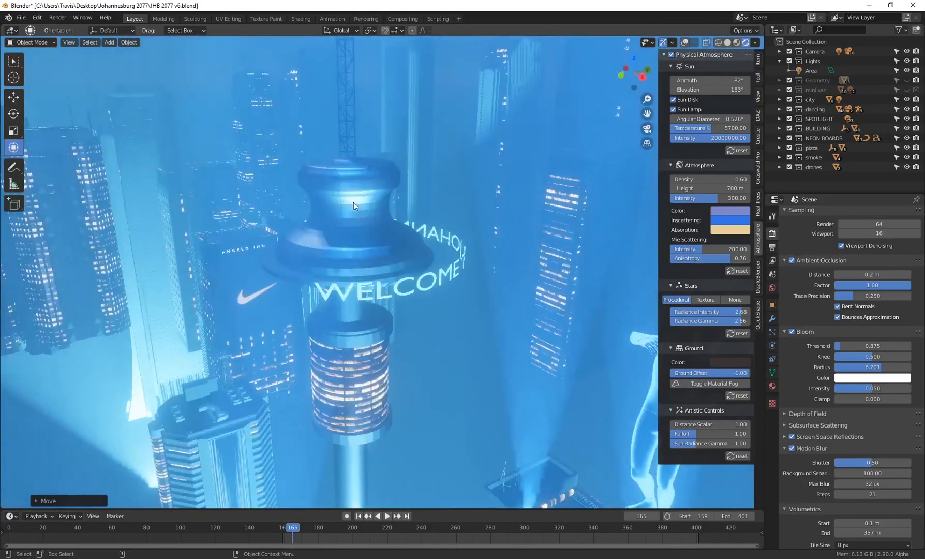
pyautogui.click(349, 192)
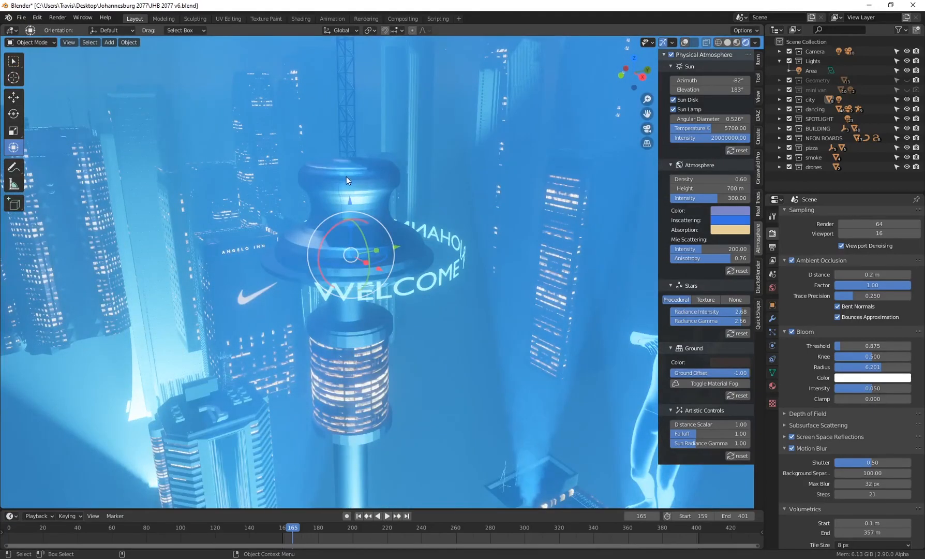
pyautogui.moveTo(410, 253); pyautogui.dragTo(394, 291, button='middle')
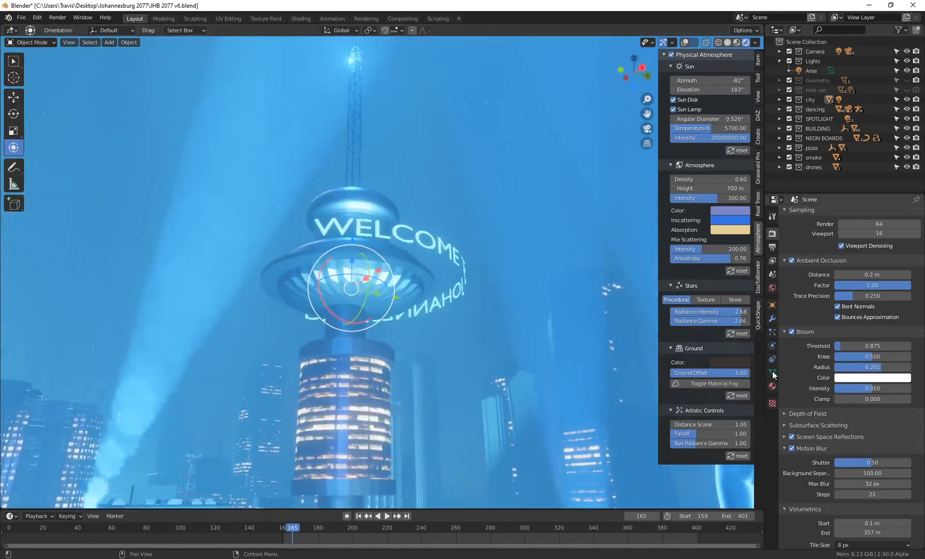
pyautogui.click(773, 320)
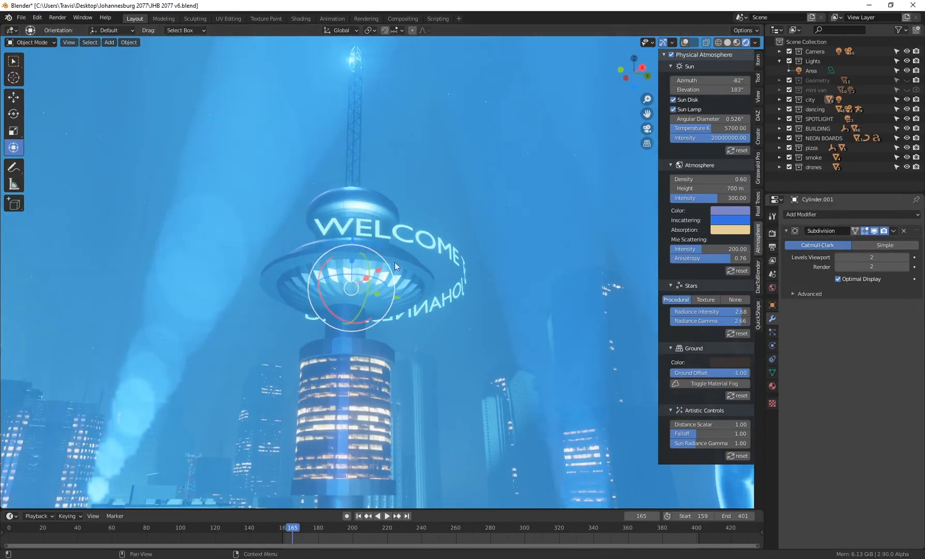
pyautogui.moveTo(399, 288); pyautogui.dragTo(384, 224, button='middle')
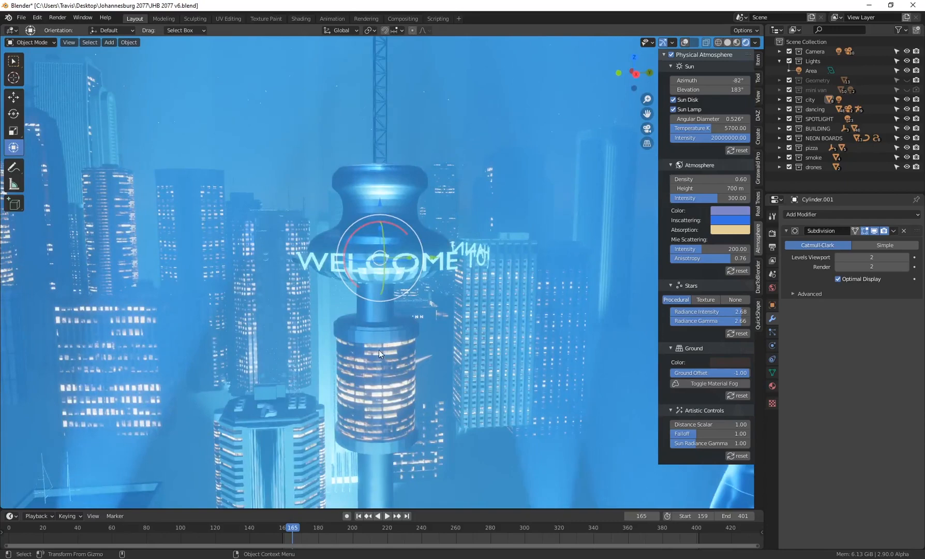
pyautogui.keyDown('shift'); pyautogui.moveTo(366, 335); pyautogui.dragTo(330, 290, button='middle'); pyautogui.keyUp('shift')
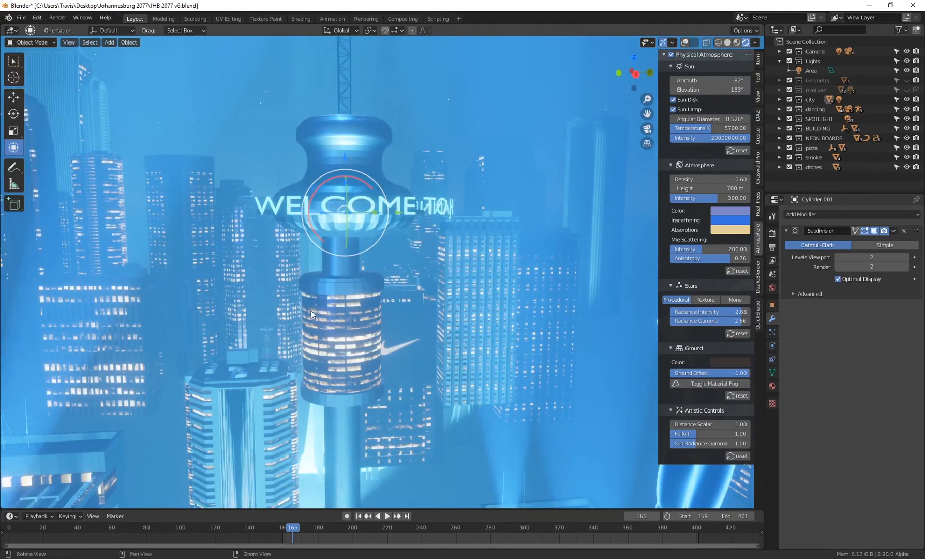
pyautogui.moveTo(311, 311); pyautogui.dragTo(357, 295, button='middle')
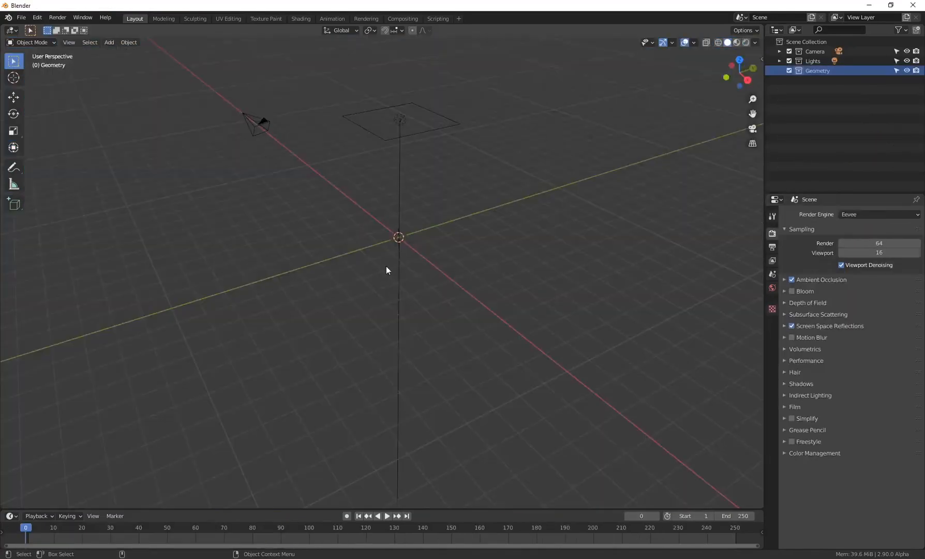
# Add a cube to the Geometry collection and stretch it vertically into a tall block
pyautogui.hotkey('shift', 'a')
pyautogui.click(445, 273)
pyautogui.keyDown('alt'); pyautogui.moveTo(366, 332); pyautogui.dragTo(395, 319); pyautogui.keyUp('alt')
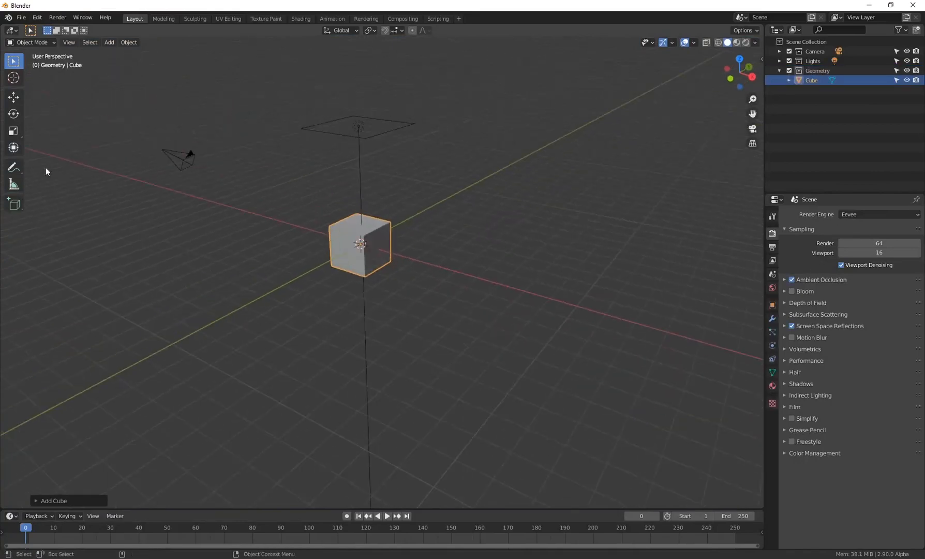
pyautogui.click(13, 148)
pyautogui.moveTo(358, 217); pyautogui.dragTo(354, 157)
pyautogui.keyDown('alt'); pyautogui.moveTo(457, 263); pyautogui.dragTo(437, 250); pyautogui.keyUp('alt')
# Raise the tall block along the Z axis and scale it up uniformly by about 1.74
pyautogui.press('g')
pyautogui.press('z')
pyautogui.click(446, 200)
pyautogui.press('s')
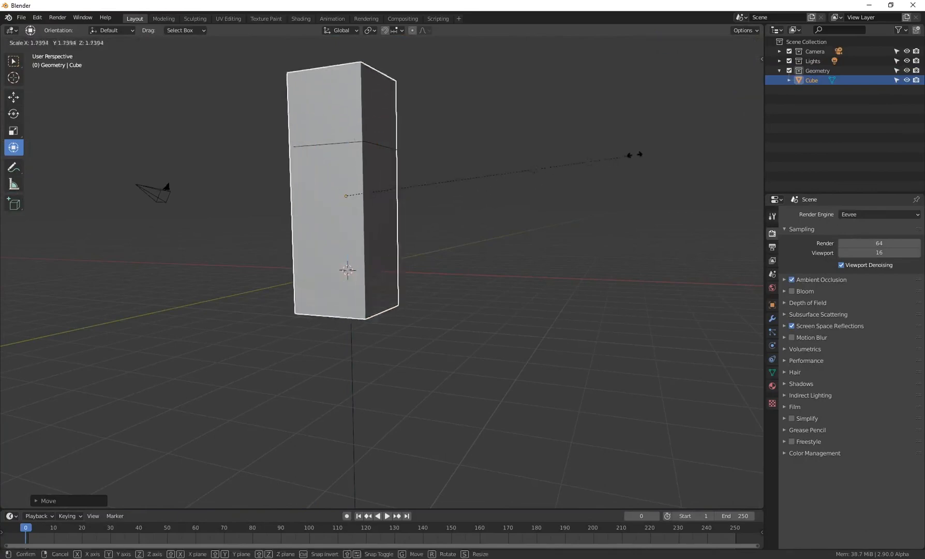
pyautogui.click(638, 155)
pyautogui.keyDown('alt'); pyautogui.moveTo(543, 207); pyautogui.dragTo(524, 223); pyautogui.keyUp('alt')
# Create a new material on the tower block
pyautogui.click(772, 386)
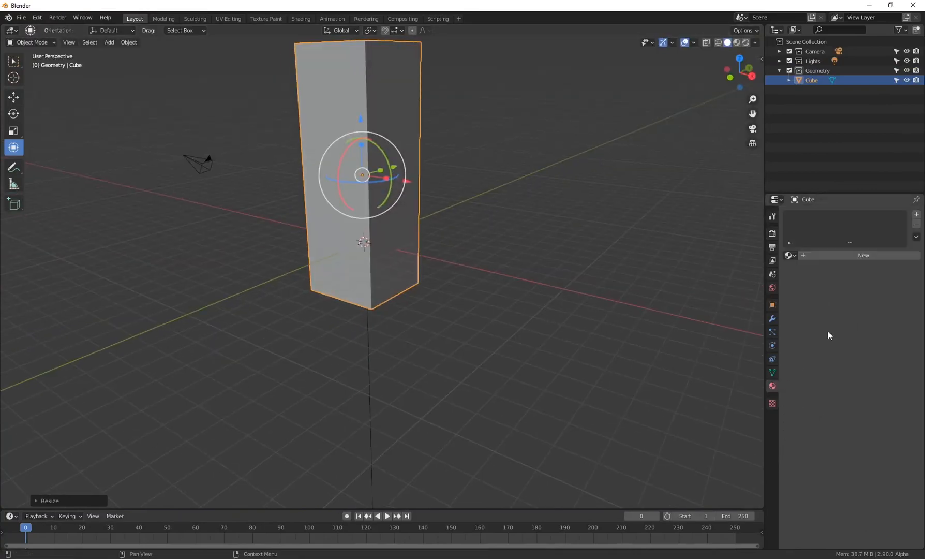
pyautogui.click(813, 257)
pyautogui.moveTo(637, 249)
pyautogui.keyDown('alt'); pyautogui.mouseDown()
pyautogui.moveTo(607, 264)
pyautogui.moveTo(508, 220)
pyautogui.moveTo(601, 156)
pyautogui.mouseUp(); pyautogui.keyUp('alt')
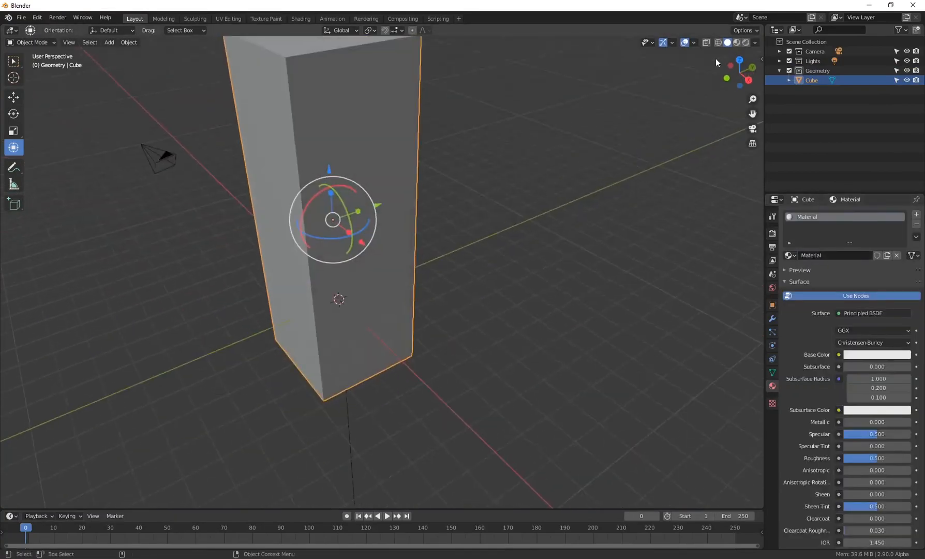
# Switch to rendered viewport shading and open the Shading workspace with the same rendered display
pyautogui.click(746, 43)
pyautogui.moveTo(740, 67); pyautogui.dragTo(465, 118)
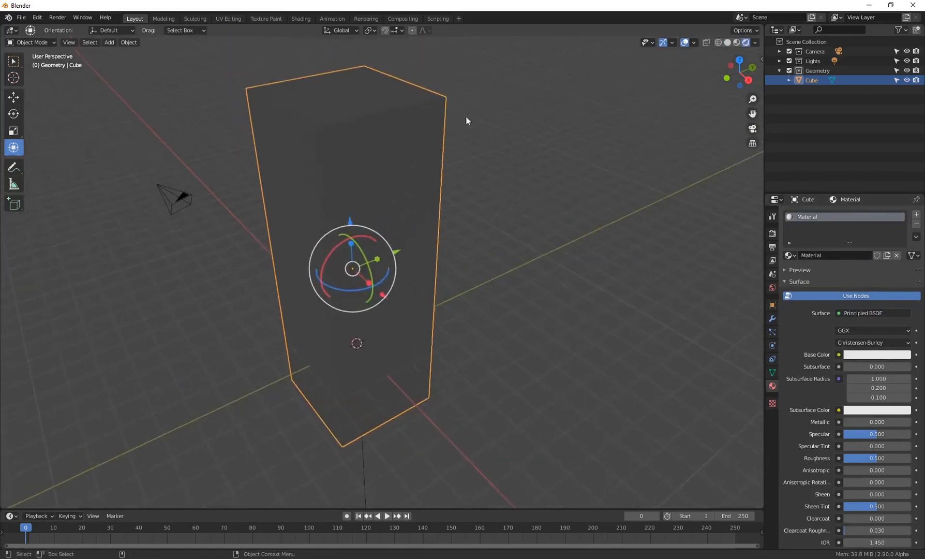
pyautogui.click(303, 18)
pyautogui.click(747, 43)
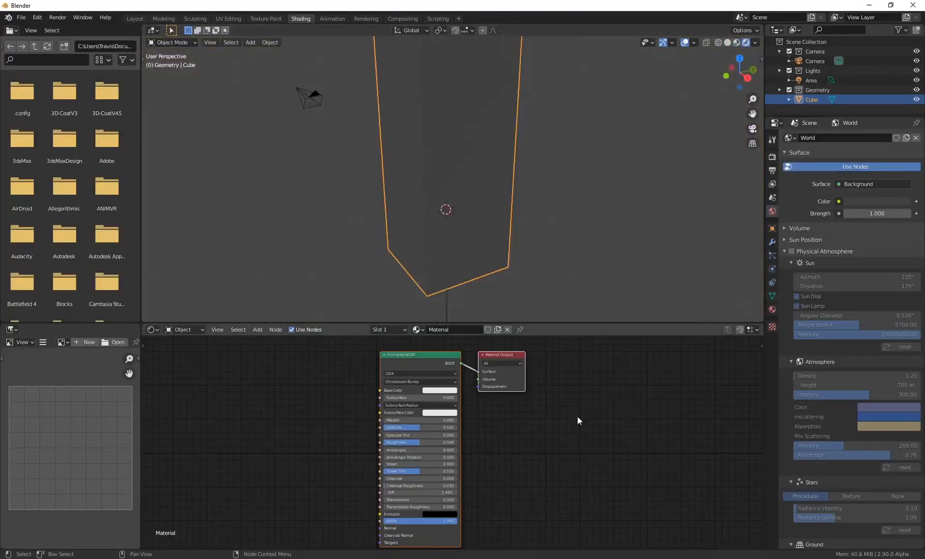
# Spread the material nodes apart and insert a Mix Shader between the Principled BSDF and the Material Output
pyautogui.moveTo(521, 395); pyautogui.dragTo(460, 396, button='middle')
pyautogui.moveTo(467, 389); pyautogui.dragTo(537, 387)
pyautogui.click(443, 401)
pyautogui.hotkey('shift', 'a')
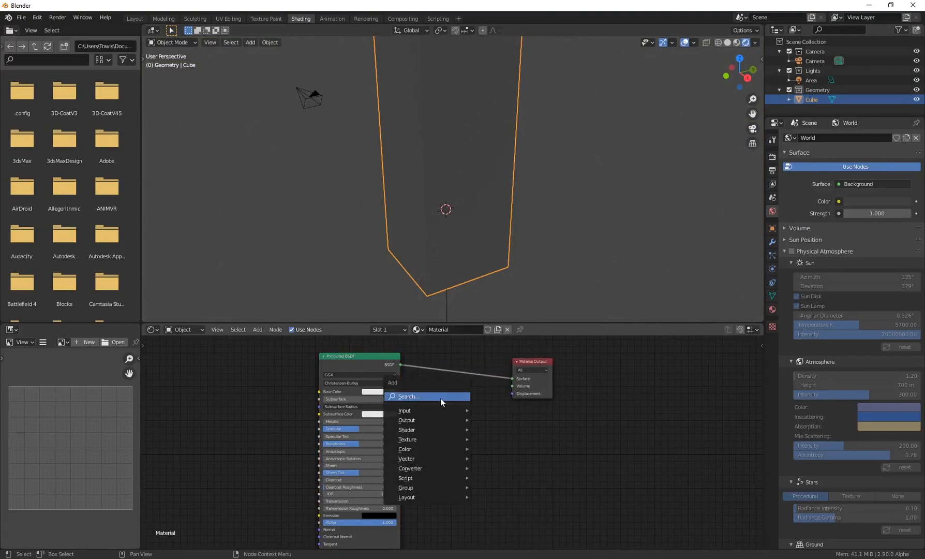
pyautogui.click(441, 398)
pyautogui.write('mix sh')
pyautogui.press('Return')
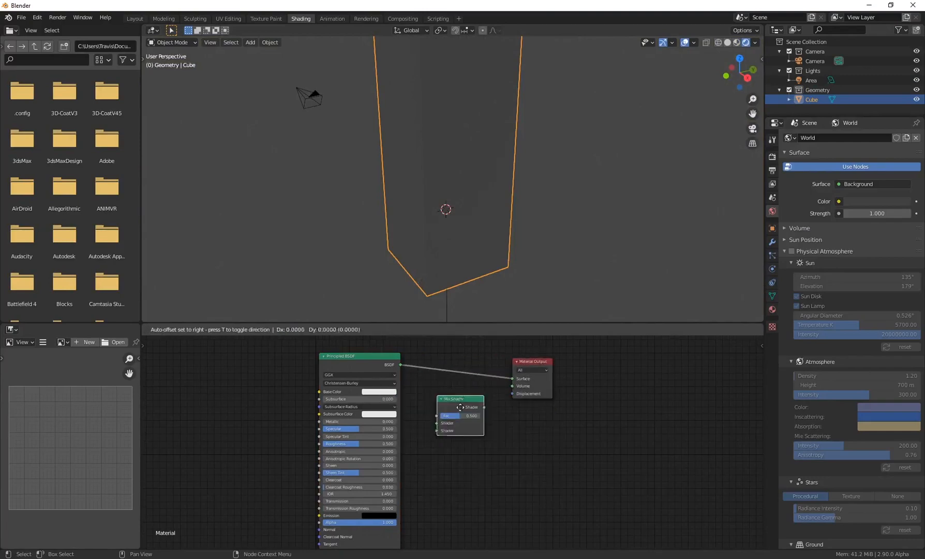
pyautogui.click(461, 369)
# Add an Emission shader, connect it to the Mix Shader's second shader input, and space out the nodes
pyautogui.hotkey('shift', 'a')
pyautogui.click(479, 440)
pyautogui.write('e')
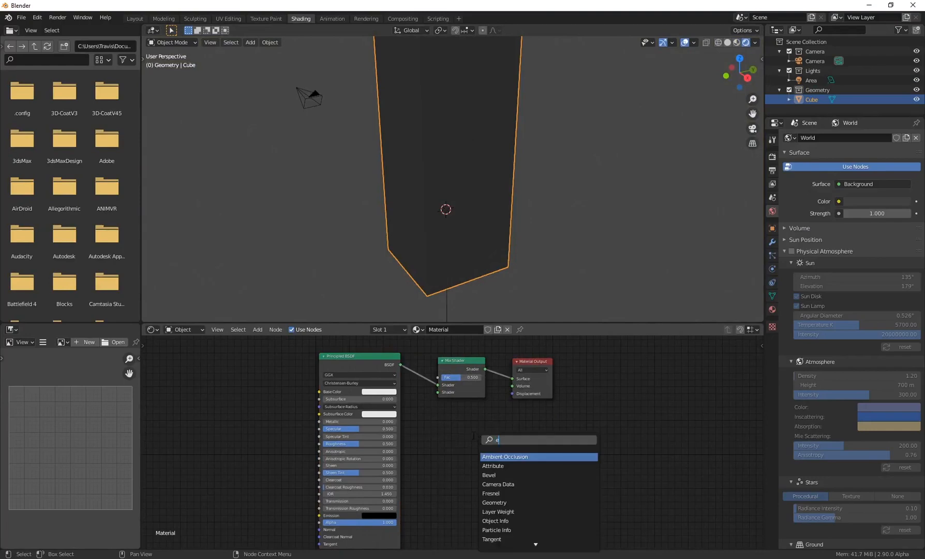
pyautogui.write('mission')
pyautogui.press('Return')
pyautogui.click(474, 458)
pyautogui.moveTo(461, 447); pyautogui.dragTo(440, 393)
pyautogui.moveTo(458, 360); pyautogui.dragTo(582, 366)
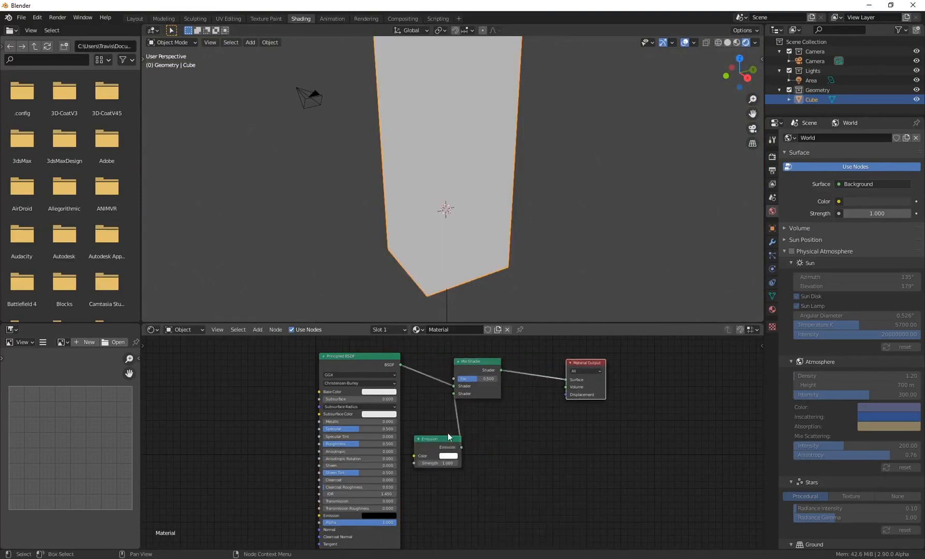
pyautogui.moveTo(448, 436); pyautogui.dragTo(475, 435)
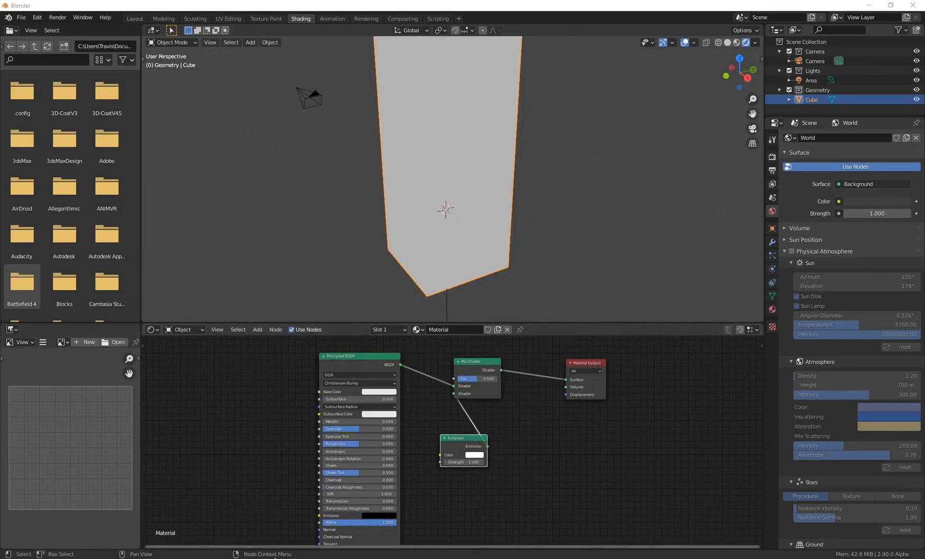
# Bring up the REF image folder and compare the HighRiseNight window textures in preview
pyautogui.moveTo(279, 558)
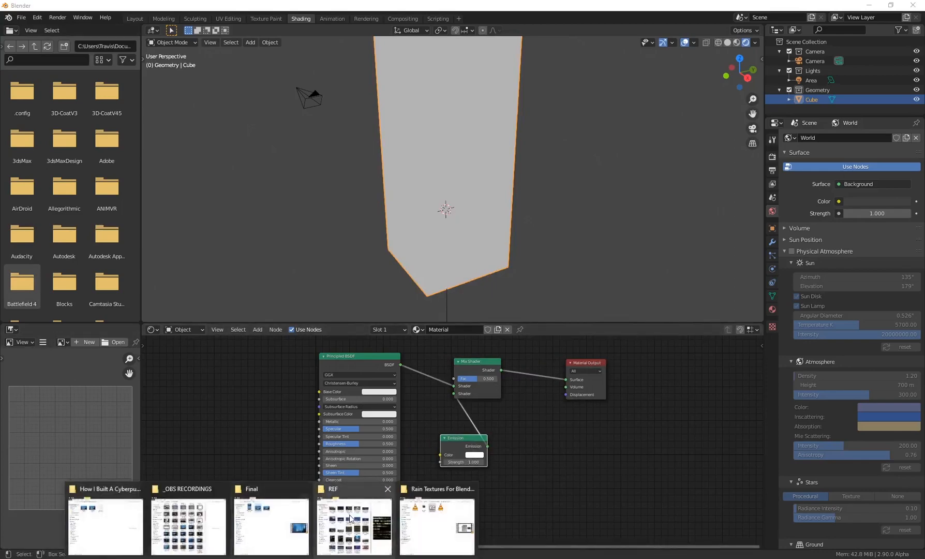
pyautogui.click(355, 526)
pyautogui.click(349, 300)
pyautogui.click(401, 301)
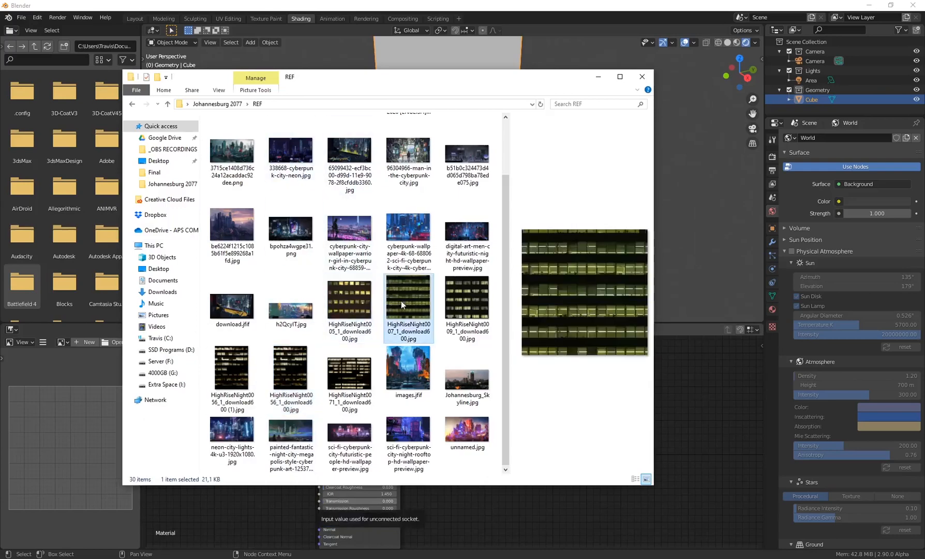
pyautogui.click(350, 301)
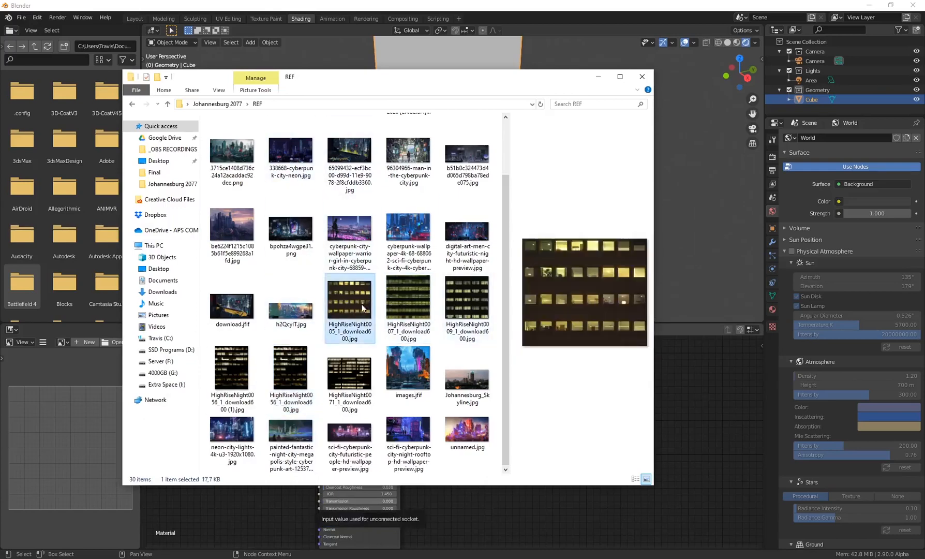
pyautogui.click(359, 371)
pyautogui.click(350, 300)
pyautogui.click(291, 368)
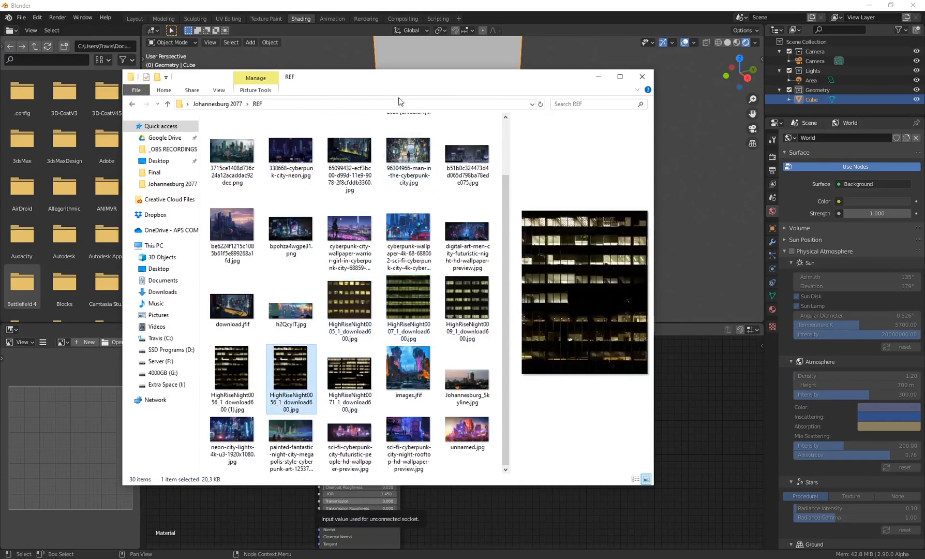
# Bring HighRiseNight0056_1_download600.jpg into the tower material's node tree as an image texture
pyautogui.moveTo(379, 85); pyautogui.dragTo(663, 51)
pyautogui.moveTo(555, 337); pyautogui.dragTo(271, 430)
pyautogui.moveTo(451, 517); pyautogui.dragTo(450, 517)
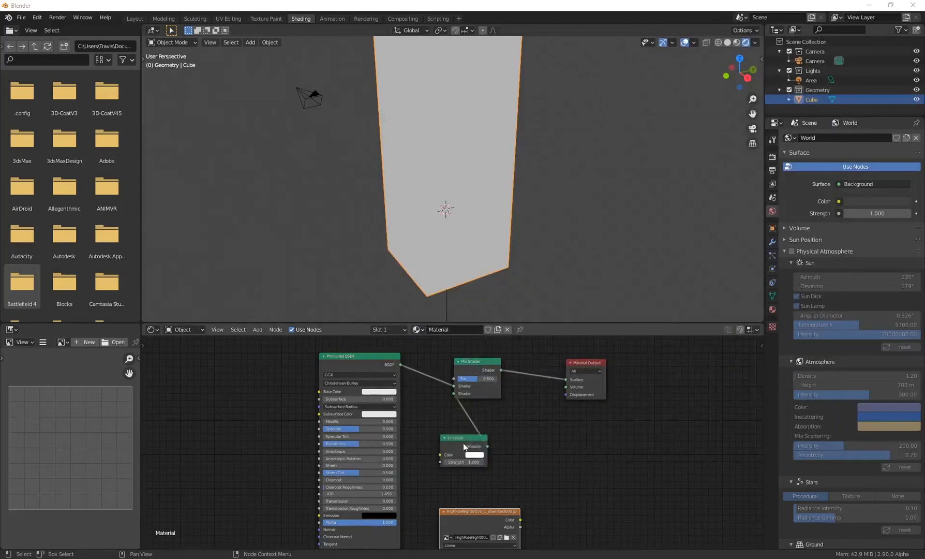
# Connect the image texture's Color output to the Emission node's Color input and tidy the two nodes
pyautogui.moveTo(463, 446); pyautogui.dragTo(503, 447)
pyautogui.moveTo(501, 522); pyautogui.dragTo(480, 455)
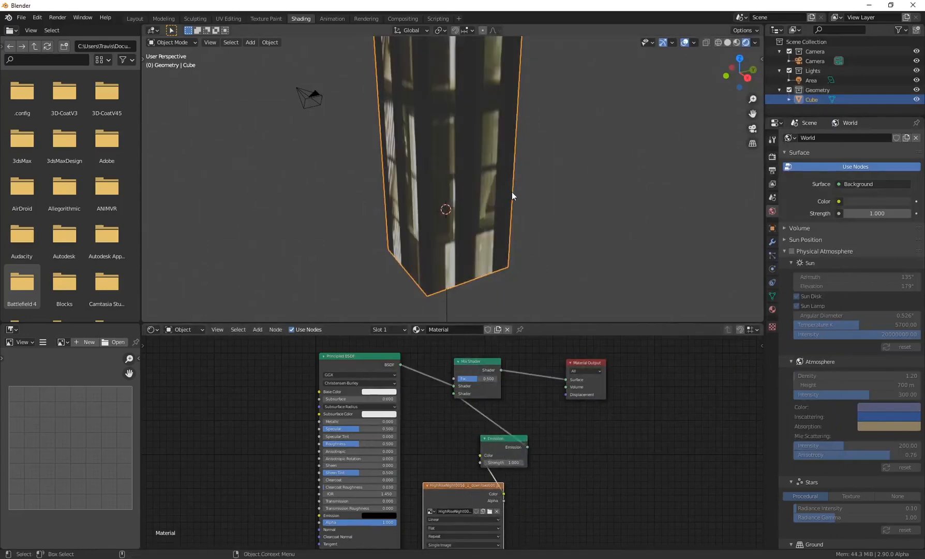
pyautogui.scroll(-5, 532, 172)
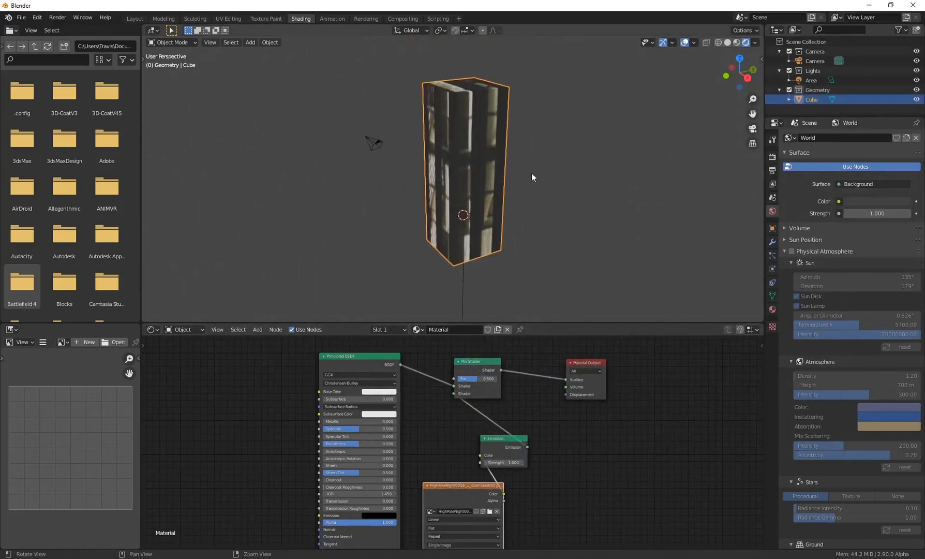
pyautogui.moveTo(438, 478); pyautogui.dragTo(387, 467)
pyautogui.moveTo(500, 442); pyautogui.dragTo(508, 446)
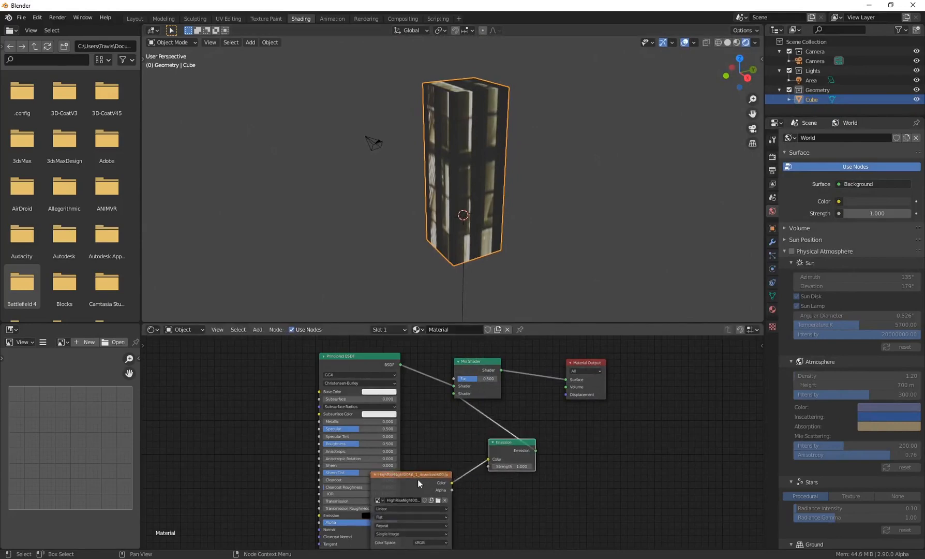
# Search the add-ons preferences for "node" to check that Node Wrangler is enabled, and close the preferences
pyautogui.click(38, 17)
pyautogui.click(49, 156)
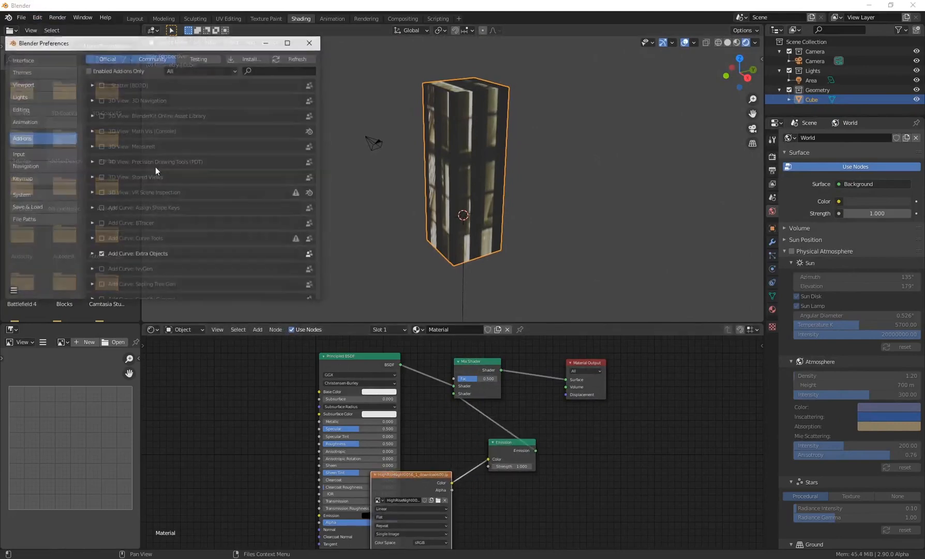
pyautogui.click(278, 71)
pyautogui.write('node')
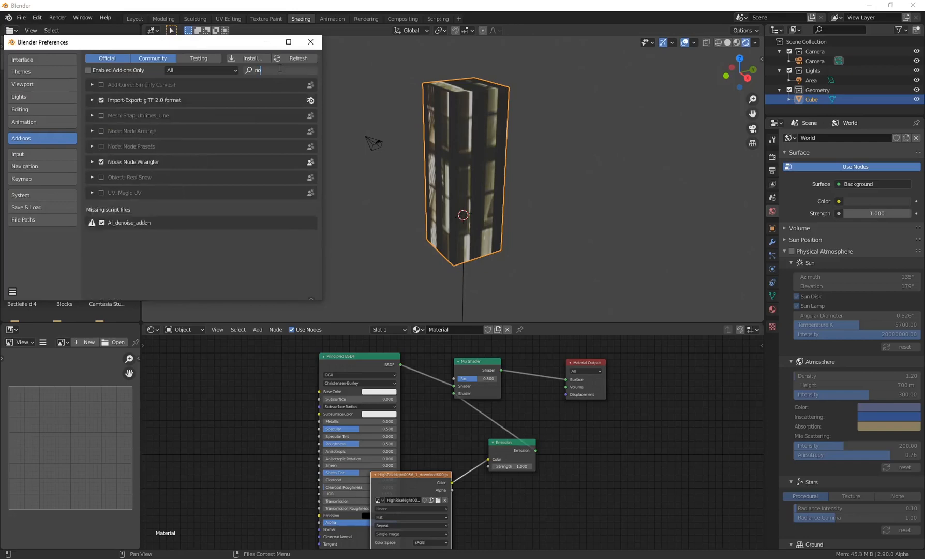
pyautogui.click(311, 42)
# Add Texture Coordinate and Mapping nodes to the window image texture with Node Wrangler and reposition the nodes
pyautogui.moveTo(403, 486); pyautogui.dragTo(438, 490)
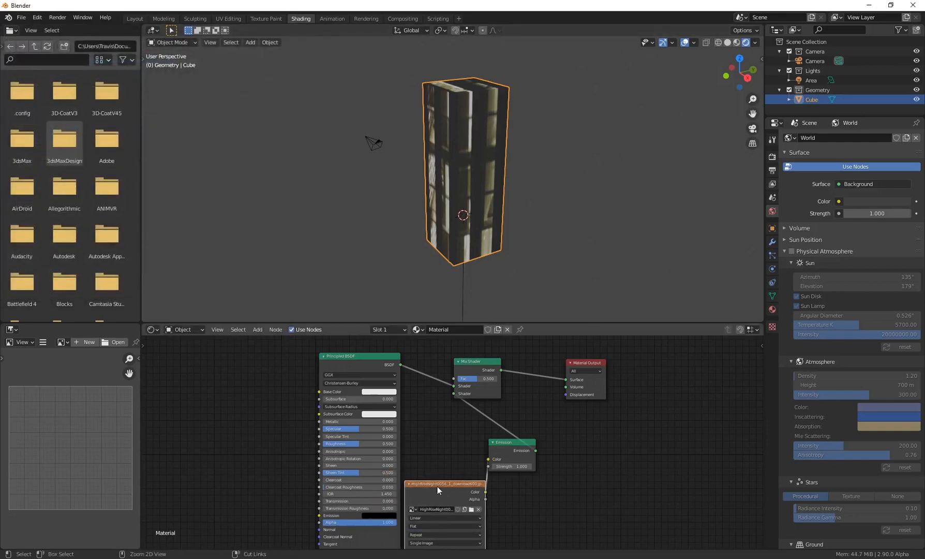
pyautogui.hotkey('ctrl', 't')
pyautogui.moveTo(406, 446); pyautogui.dragTo(447, 379, button='middle')
pyautogui.moveTo(361, 418); pyautogui.dragTo(352, 471)
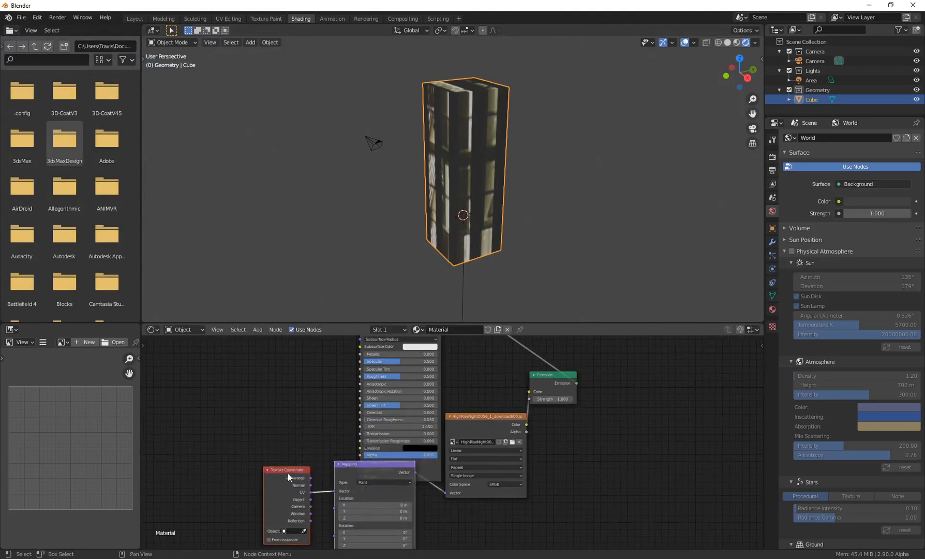
pyautogui.moveTo(297, 403); pyautogui.dragTo(260, 370, button='middle')
# Set the Mapping node's X scale to 1.2 for the window texture on the tower
pyautogui.scroll(-1, 274, 376)
pyautogui.scroll(1, 339, 516)
pyautogui.doubleClick(339, 516)
pyautogui.write('2.5')
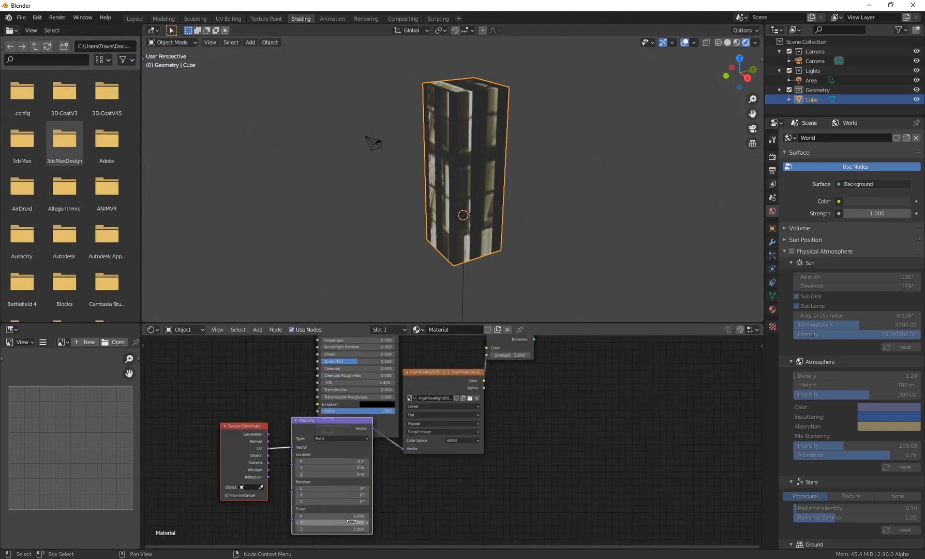
pyautogui.press('Return')
pyautogui.moveTo(339, 517); pyautogui.dragTo(343, 517)
pyautogui.moveTo(467, 159); pyautogui.dragTo(461, 125, button='middle')
pyautogui.scroll(3, 485, 147)
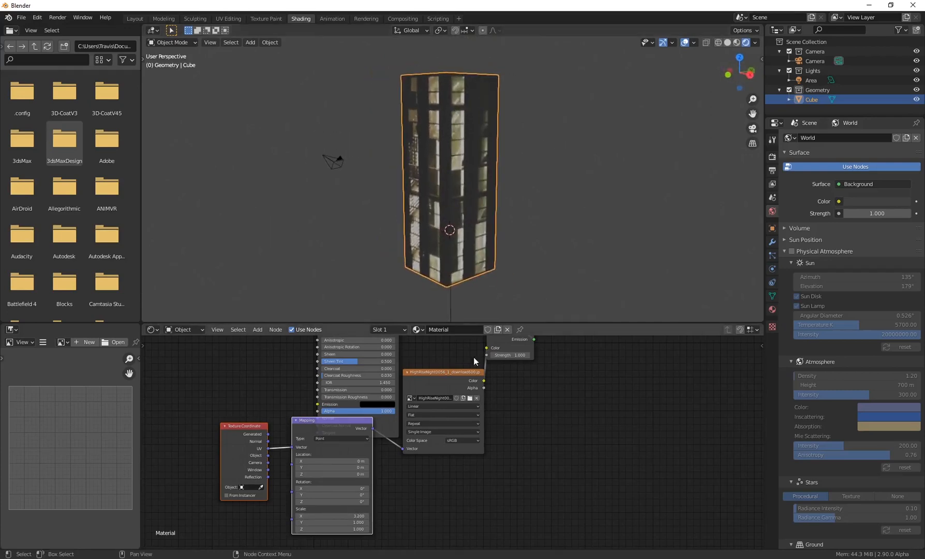
# Raise the Emission node's strength to about 39.2 so the tower's windows glow brightly
pyautogui.moveTo(442, 375); pyautogui.dragTo(452, 390)
pyautogui.moveTo(546, 396); pyautogui.dragTo(518, 438, button='middle')
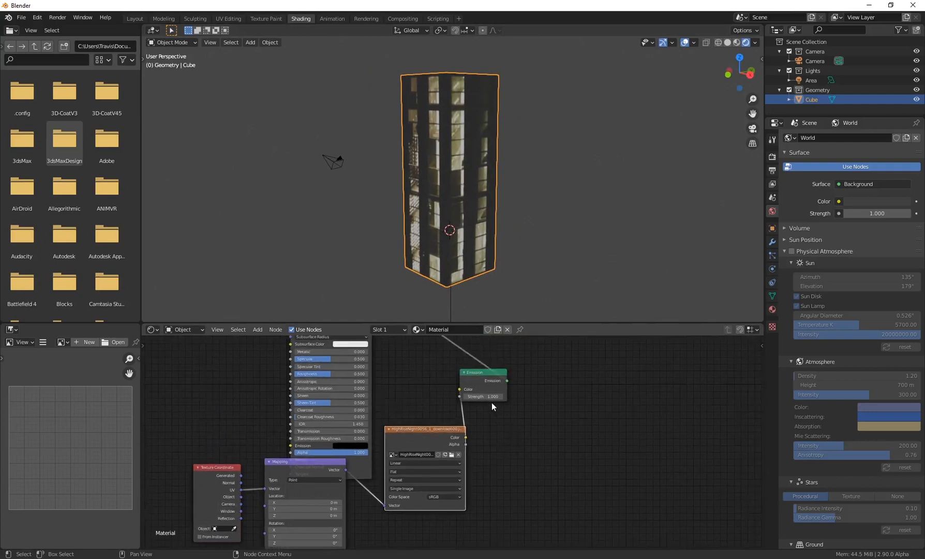
pyautogui.moveTo(483, 396); pyautogui.dragTo(534, 396)
pyautogui.moveTo(471, 182); pyautogui.dragTo(476, 124, button='middle')
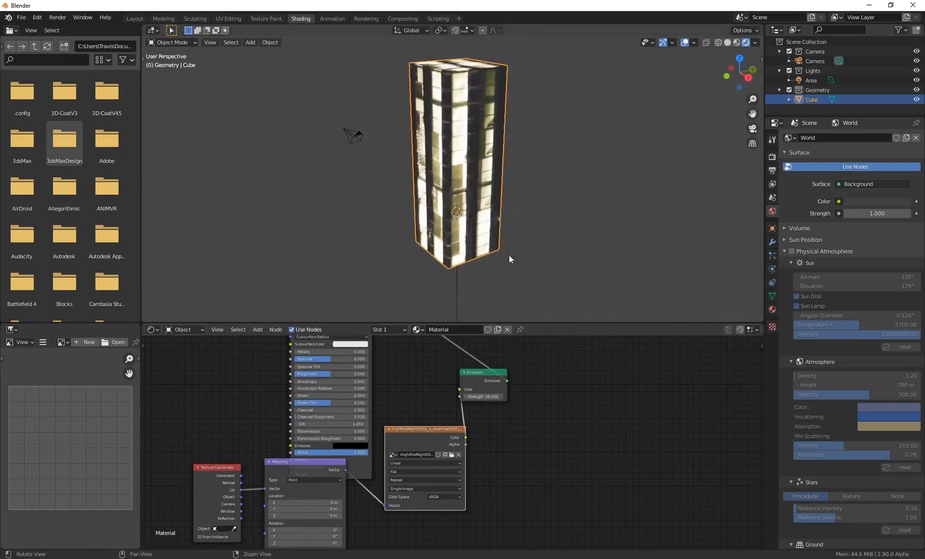
# Try a Bright/Contrast node with changed contrast between the Emission and Mix Shader nodes, and undo its insertion
pyautogui.moveTo(555, 408); pyautogui.dragTo(545, 457, button='middle')
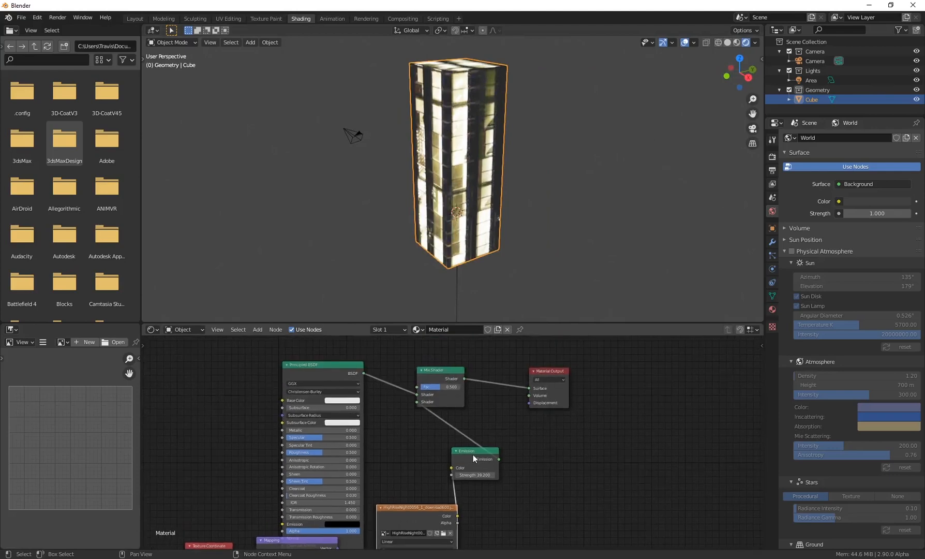
pyautogui.moveTo(474, 453); pyautogui.dragTo(484, 461)
pyautogui.hotkey('shift', 'a')
pyautogui.moveTo(517, 499)
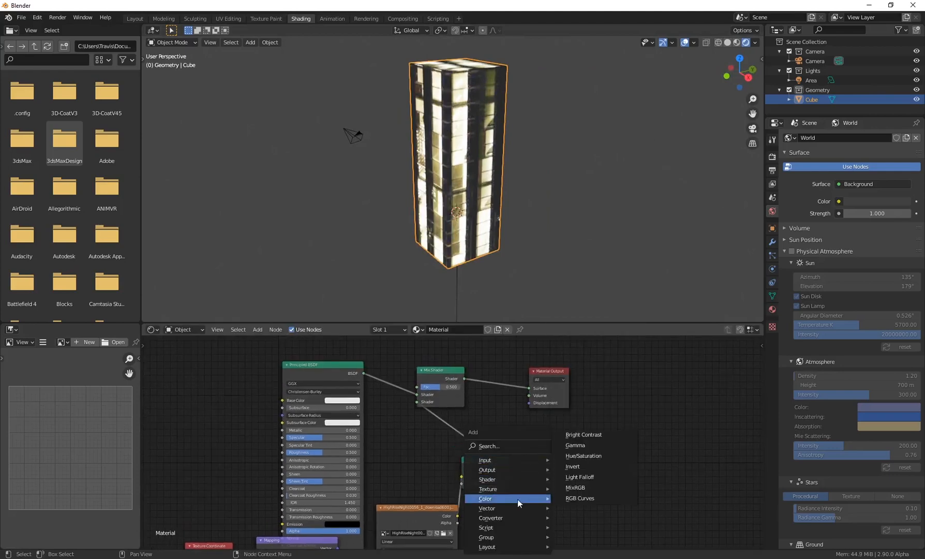
pyautogui.click(590, 437)
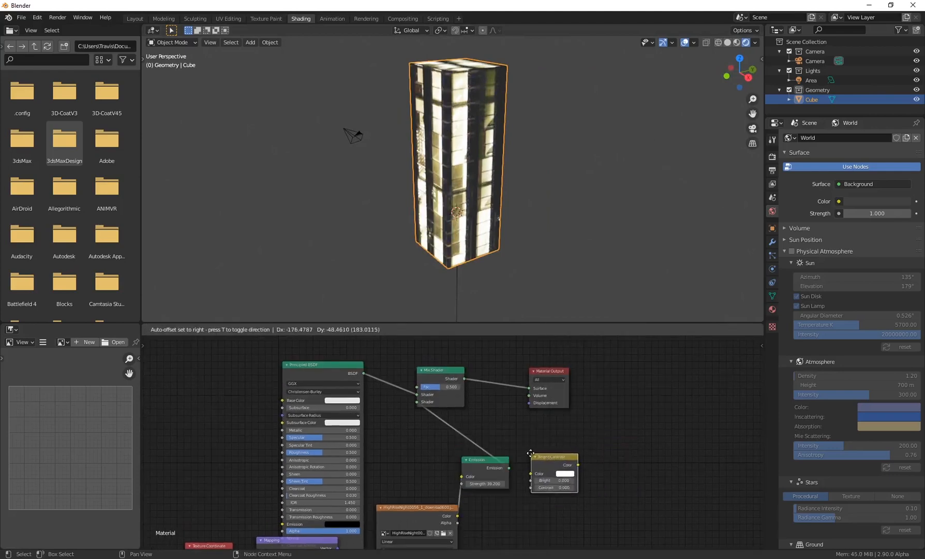
pyautogui.click(439, 422)
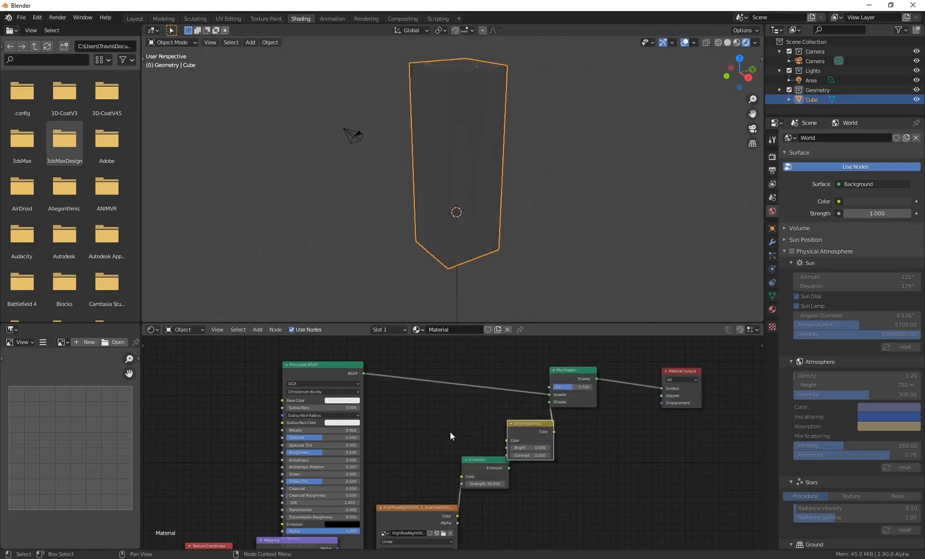
pyautogui.moveTo(555, 431); pyautogui.dragTo(476, 428, button='middle')
pyautogui.moveTo(477, 428)
pyautogui.mouseDown()
pyautogui.moveTo(496, 460)
pyautogui.moveTo(478, 432)
pyautogui.mouseUp()
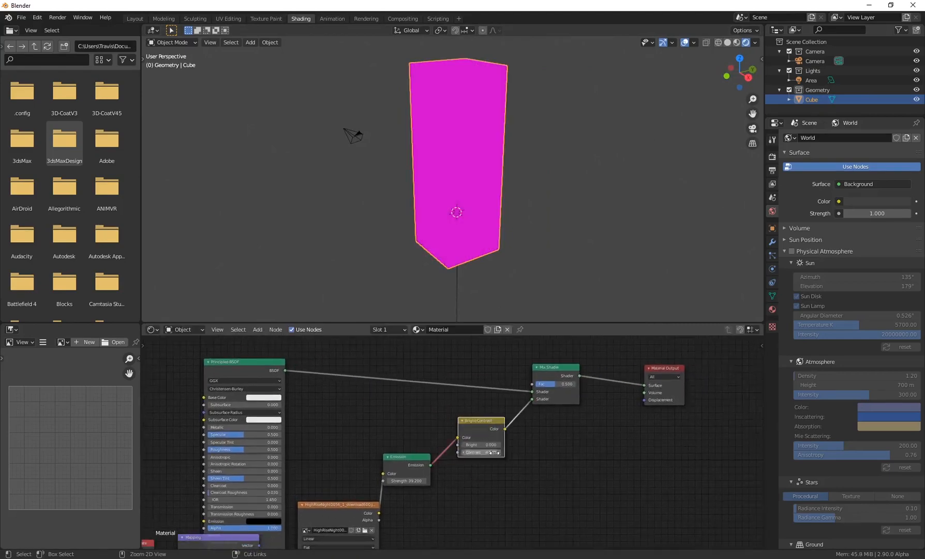
pyautogui.hotkey('ctrl', 'z')
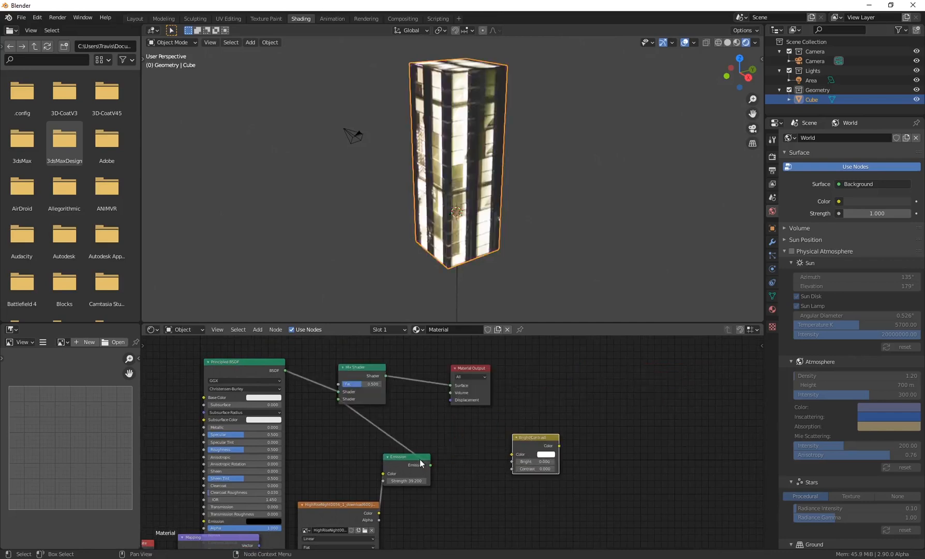
# Try a Bright/Contrast node with changed brightness between the window image texture and the Emission node, and delete it
pyautogui.moveTo(444, 422); pyautogui.dragTo(514, 386, button='middle')
pyautogui.moveTo(470, 433); pyautogui.dragTo(542, 456)
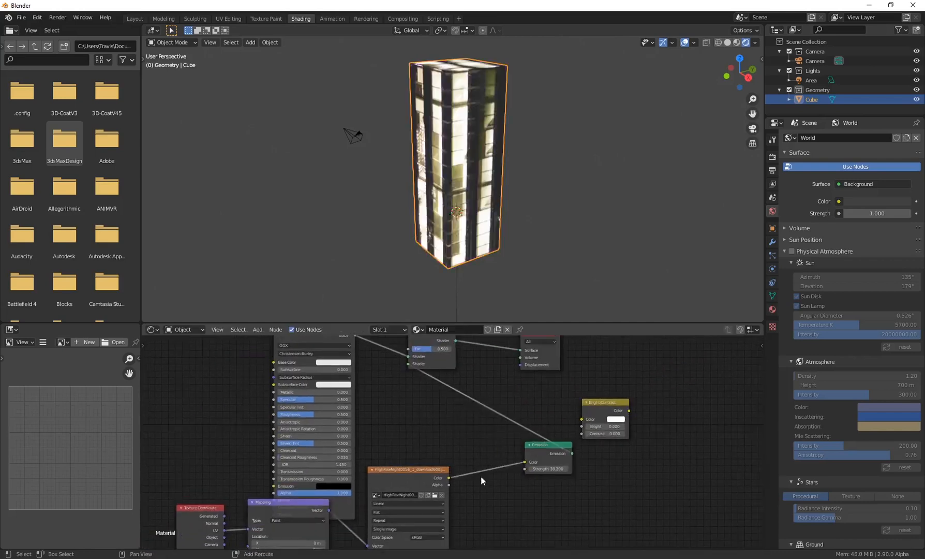
pyautogui.hotkey('shift', 'a')
pyautogui.moveTo(455, 477)
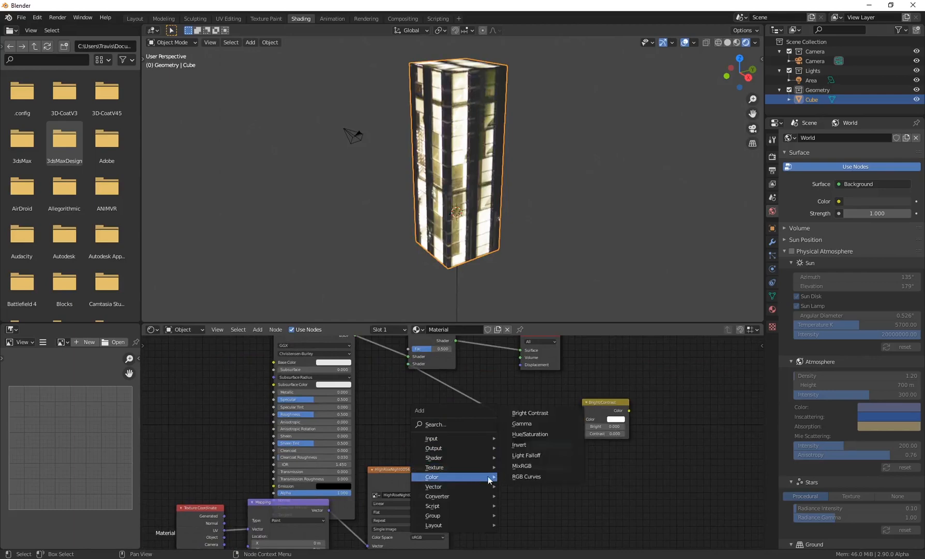
pyautogui.click(520, 414)
pyautogui.click(508, 480)
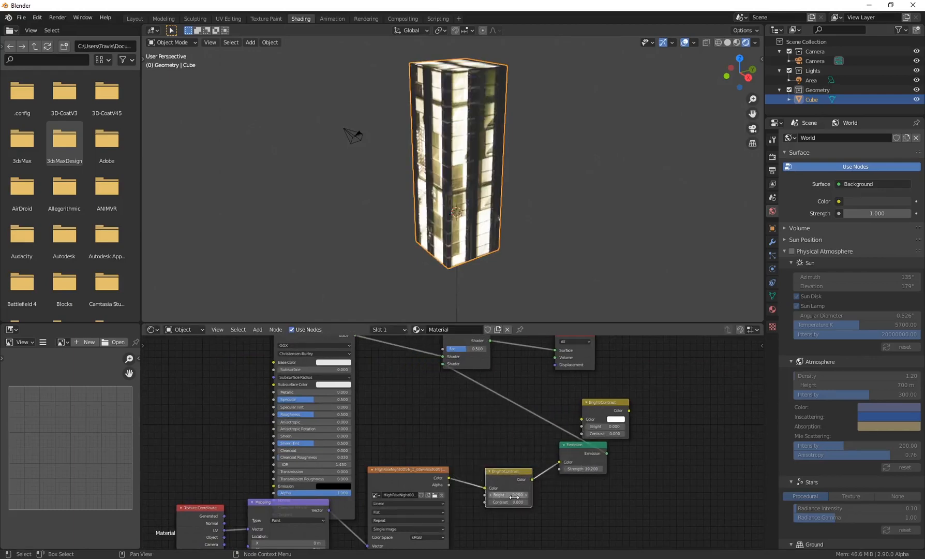
pyautogui.moveTo(516, 496)
pyautogui.mouseDown()
pyautogui.moveTo(538, 496)
pyautogui.moveTo(511, 495)
pyautogui.moveTo(520, 490)
pyautogui.mouseUp()
pyautogui.press('x')
# Try a ColorRamp with its dark stop at 0.141 between the image texture and Emission, and restore the direct color link
pyautogui.hotkey('shift', 'a')
pyautogui.write('c')
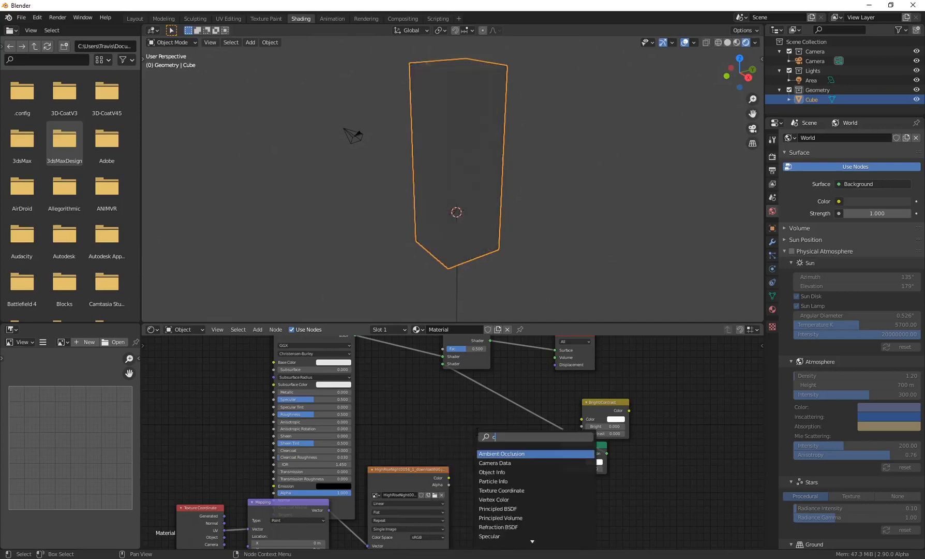
pyautogui.write('olor ramp')
pyautogui.press('Return')
pyautogui.click(450, 482)
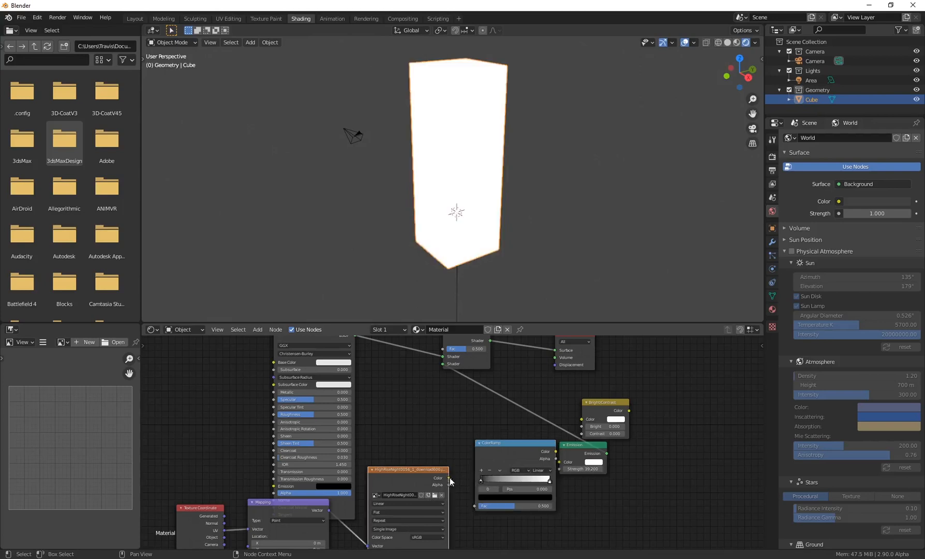
pyautogui.moveTo(450, 481); pyautogui.dragTo(475, 506)
pyautogui.moveTo(557, 452); pyautogui.dragTo(519, 461)
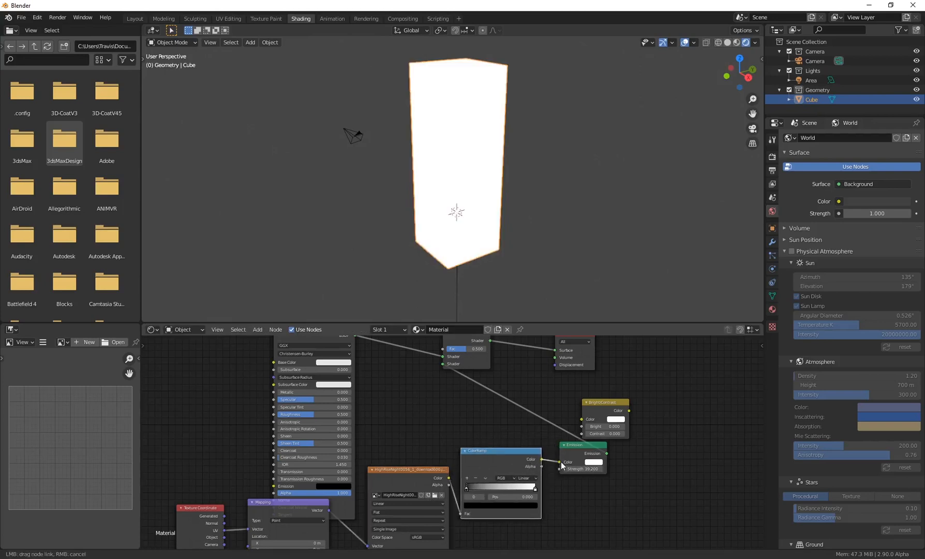
pyautogui.moveTo(468, 493); pyautogui.dragTo(496, 488)
pyautogui.moveTo(527, 456); pyautogui.dragTo(523, 452)
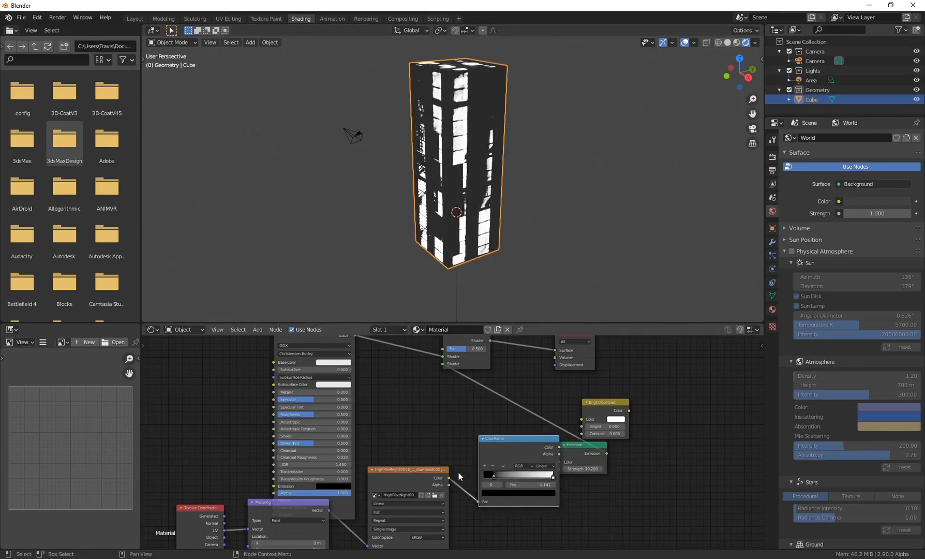
pyautogui.press('x')
pyautogui.moveTo(449, 478); pyautogui.dragTo(560, 462)
pyautogui.moveTo(523, 223); pyautogui.dragTo(463, 142, button='middle')
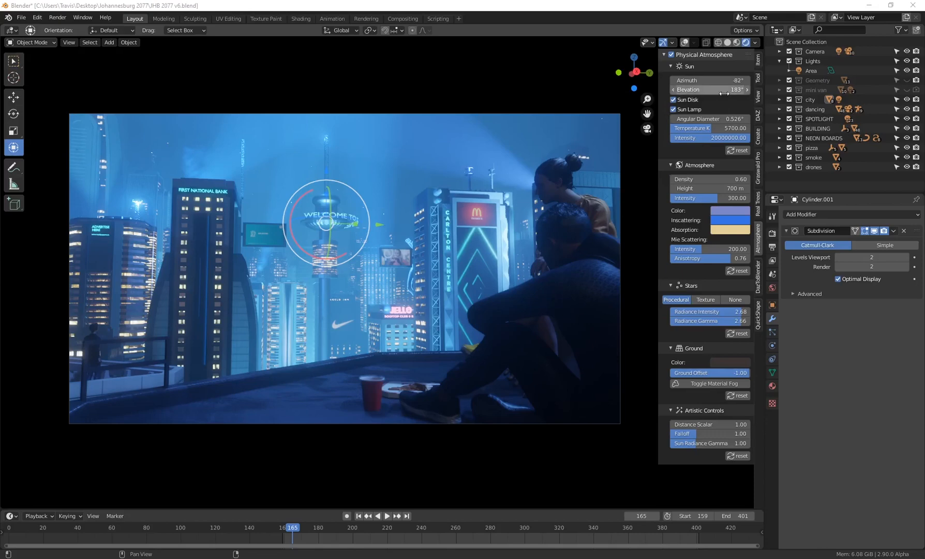
# Try a sun elevation of 4° and an azimuth of -174° in the Physical Atmosphere settings, and undo the changes
pyautogui.moveTo(725, 93); pyautogui.dragTo(647, 93)
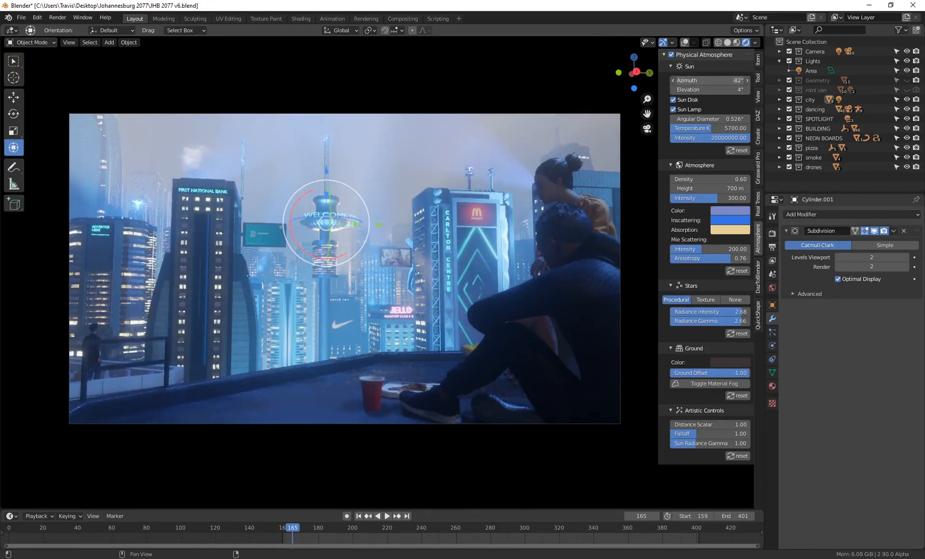
pyautogui.moveTo(710, 81); pyautogui.dragTo(688, 80)
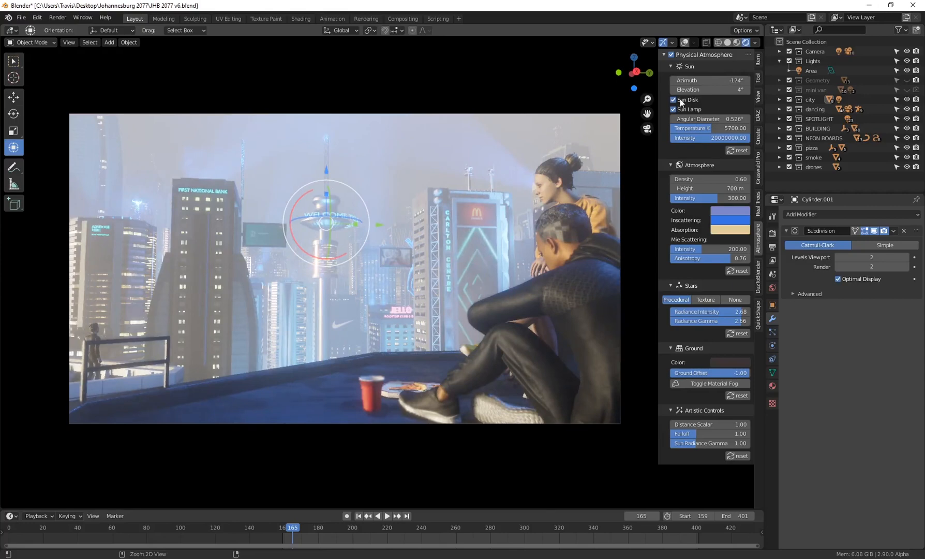
pyautogui.hotkey('ctrl', 'z')
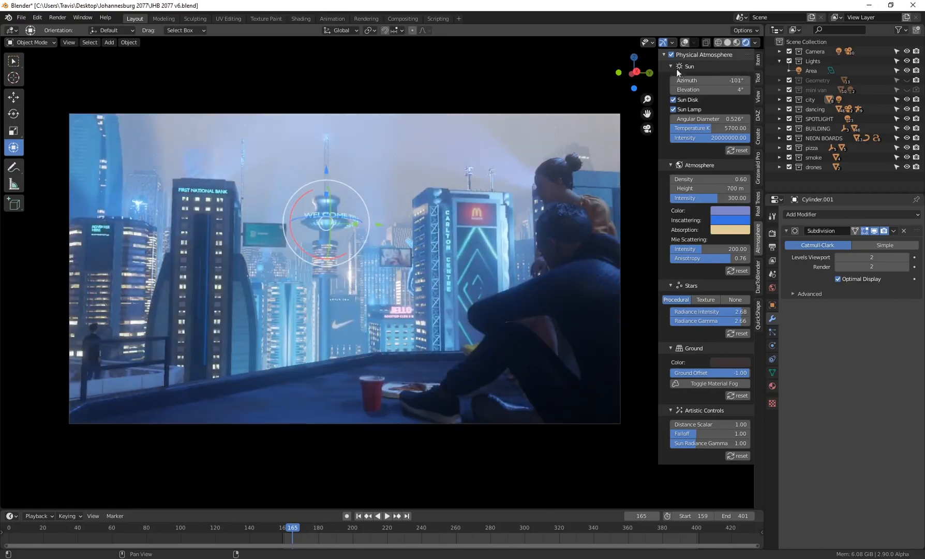
pyautogui.moveTo(711, 79); pyautogui.dragTo(726, 82)
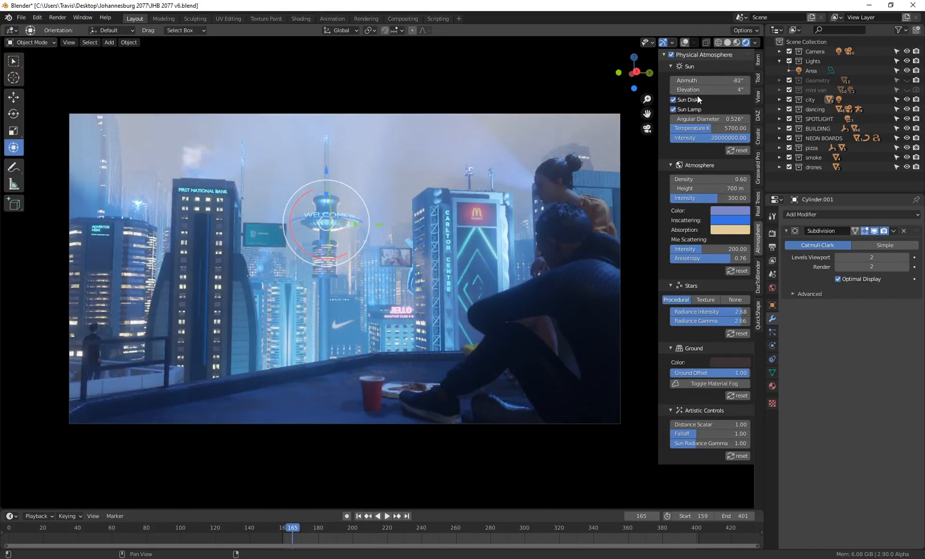
pyautogui.hotkey('ctrl', 'z')
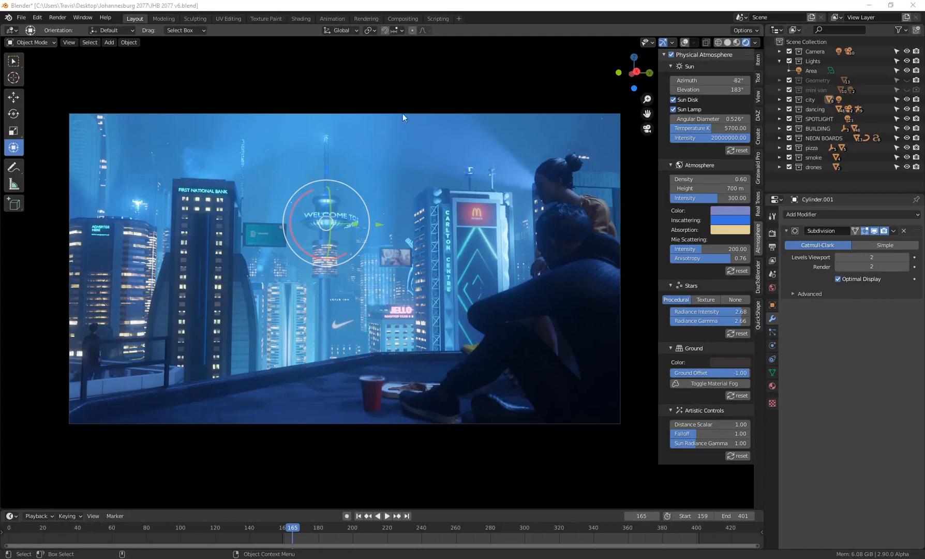
# Open the world's shader nodes in the Shading workspace and disconnect the Principled Volume from the World Output's volume input
pyautogui.click(299, 18)
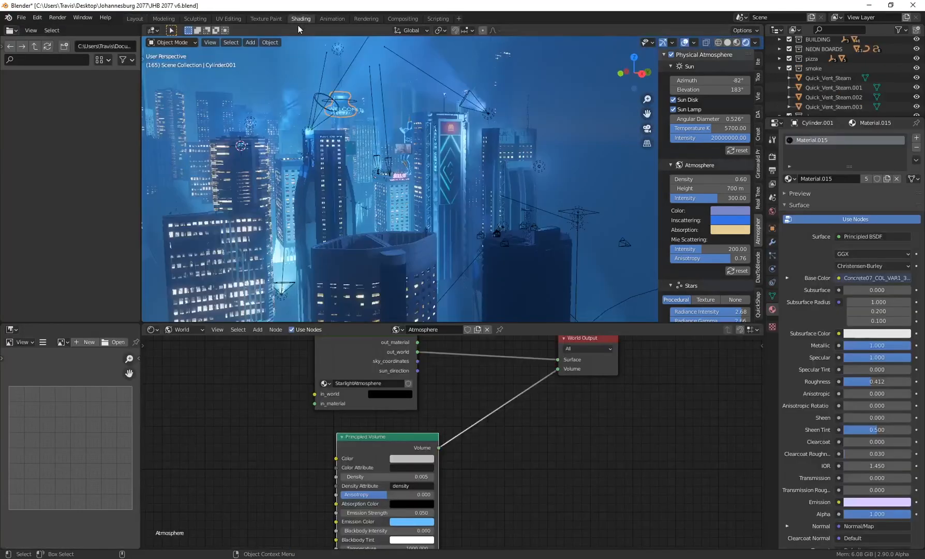
pyautogui.click(185, 330)
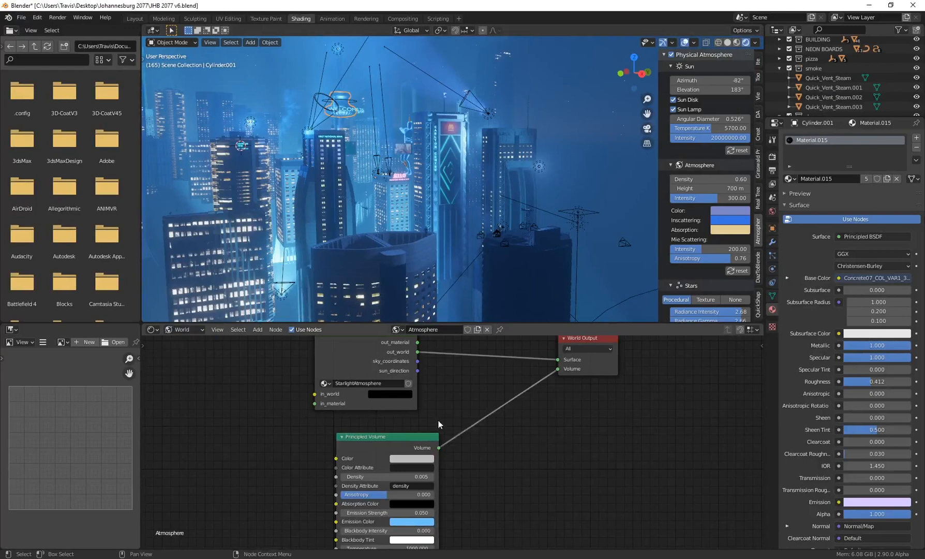
pyautogui.moveTo(448, 409); pyautogui.dragTo(412, 420, button='middle')
pyautogui.scroll(-1, 412, 421)
pyautogui.moveTo(357, 448); pyautogui.dragTo(346, 454)
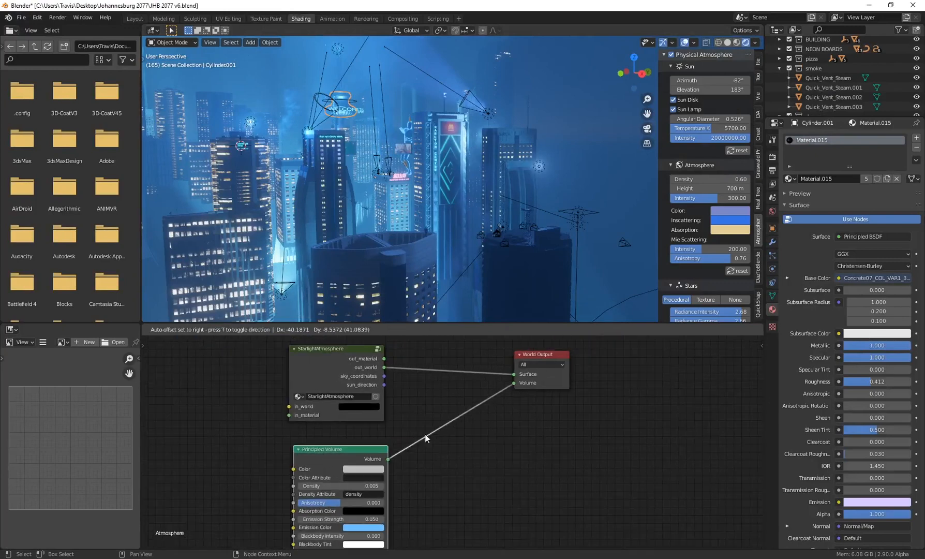
pyautogui.click(518, 384)
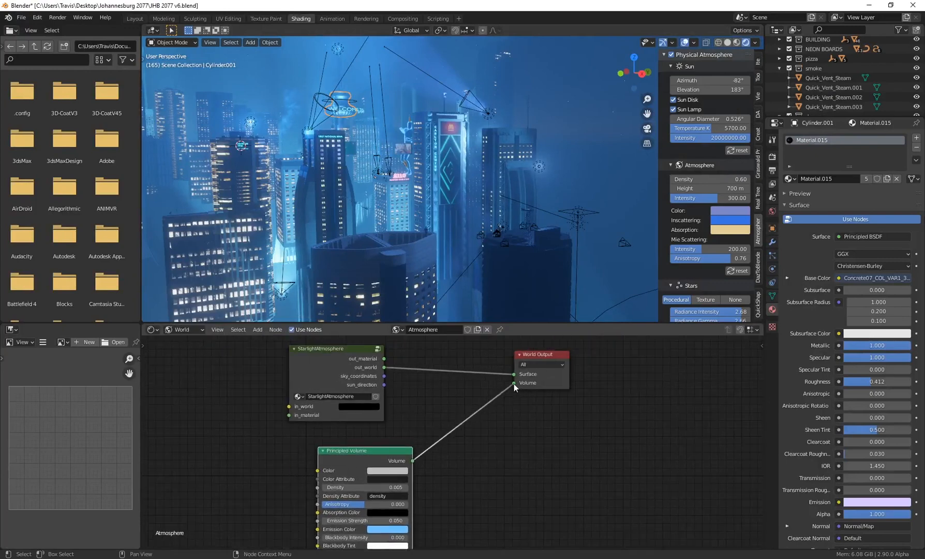
pyautogui.moveTo(514, 383); pyautogui.dragTo(443, 419)
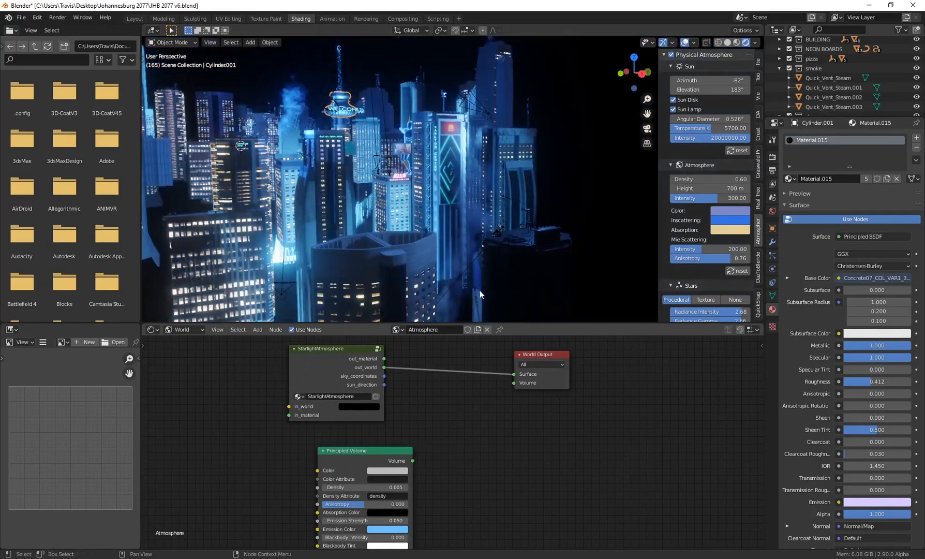
# View the city through the camera with overlays hidden and reconnect the Principled Volume to the World Output's volume input
pyautogui.click(648, 129)
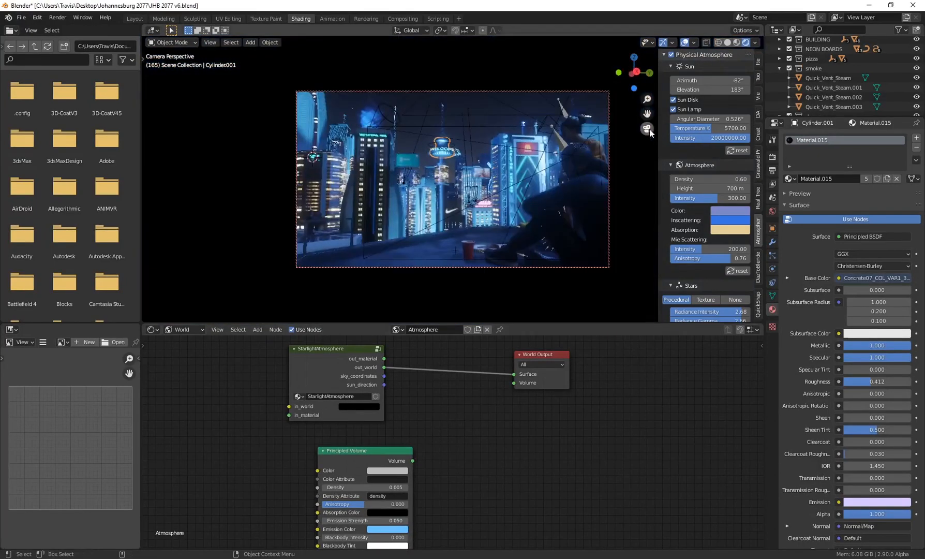
pyautogui.click(685, 43)
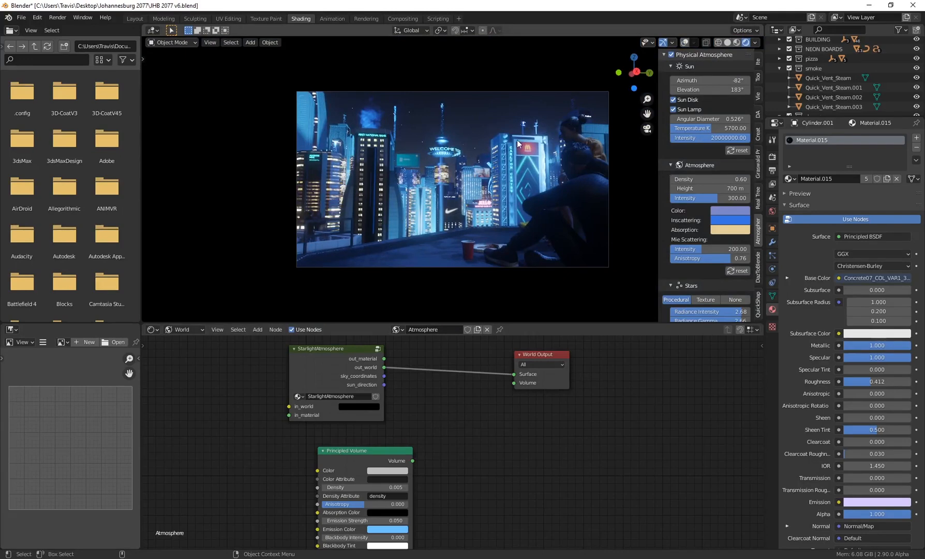
pyautogui.moveTo(412, 461); pyautogui.dragTo(514, 383)
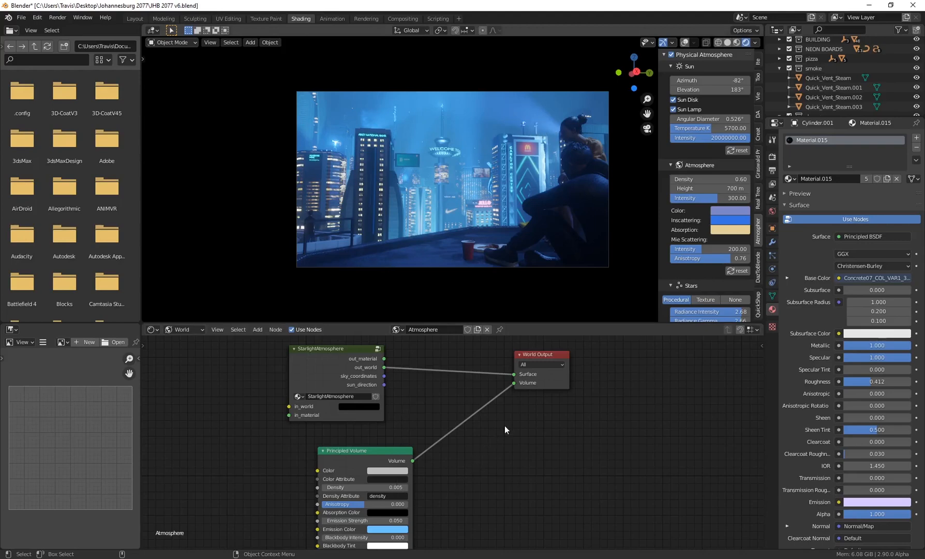
# Reposition the Principled Volume node and change its emission color to a more saturated blue
pyautogui.hotkey('shift', 'a')
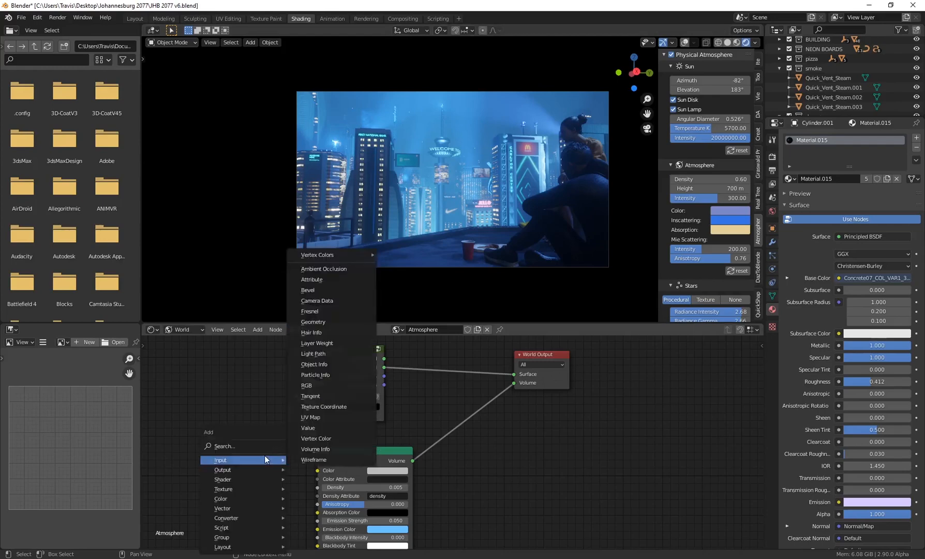
pyautogui.moveTo(346, 449); pyautogui.dragTo(315, 438)
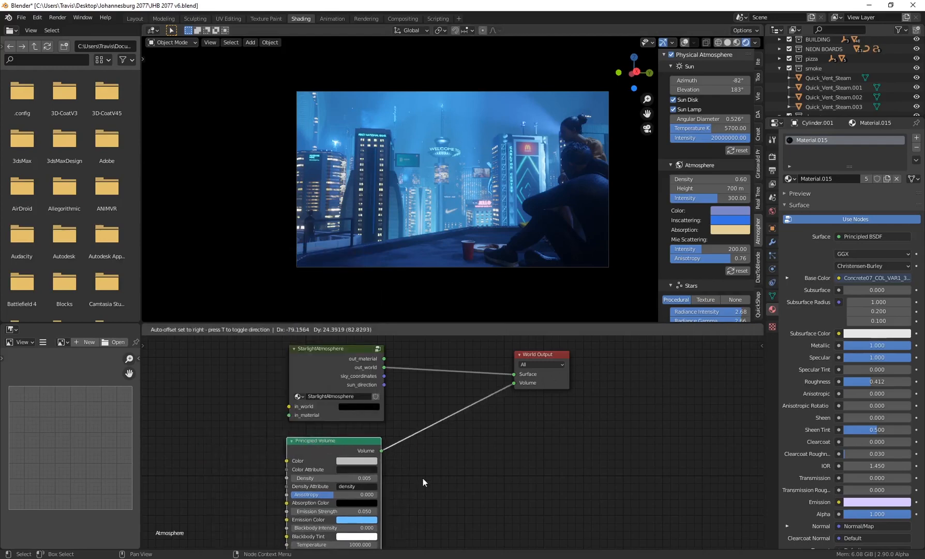
pyautogui.moveTo(424, 478); pyautogui.dragTo(430, 460, button='middle')
pyautogui.moveTo(527, 368); pyautogui.dragTo(512, 380, button='middle')
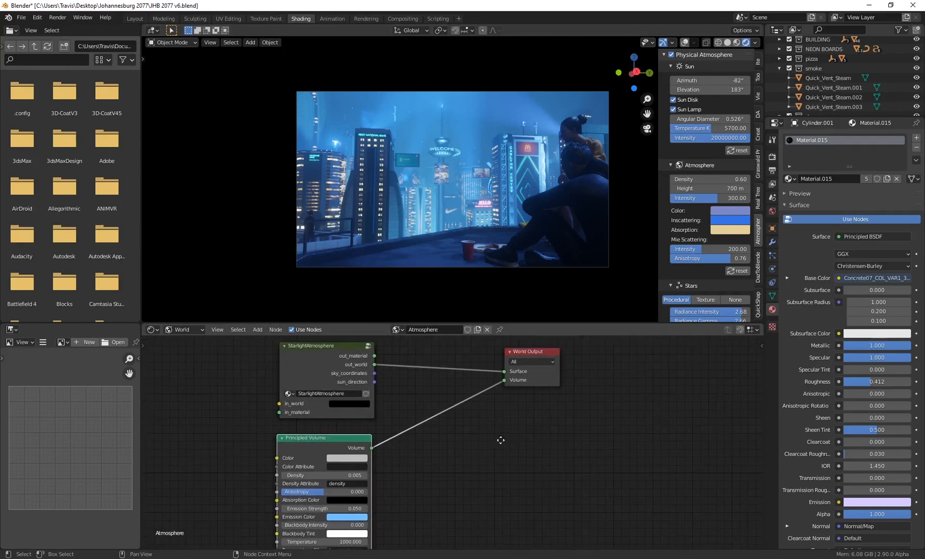
pyautogui.moveTo(442, 471); pyautogui.dragTo(463, 455, button='middle')
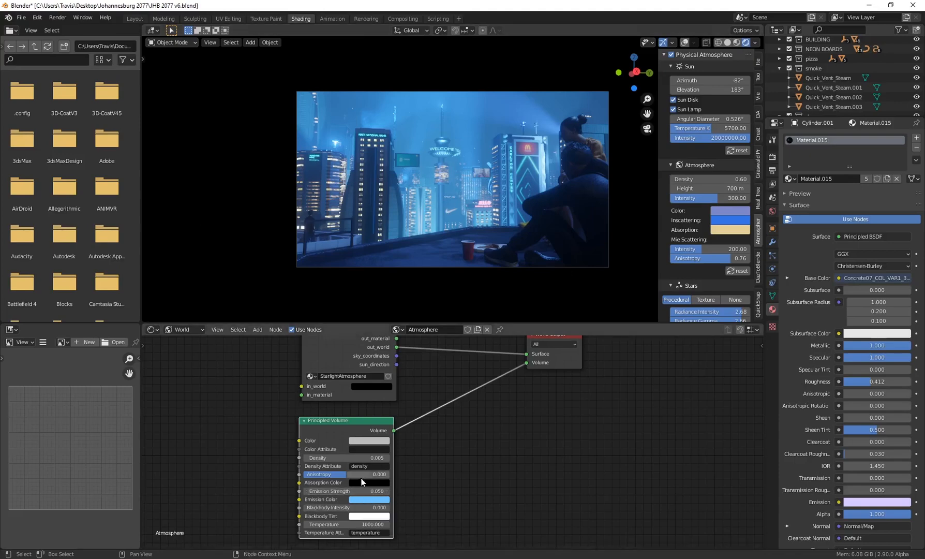
pyautogui.click(360, 501)
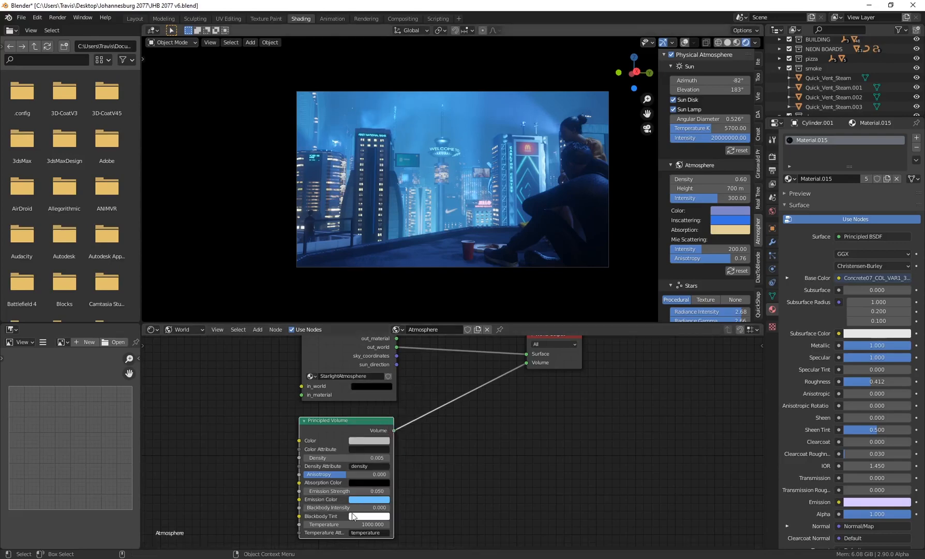
pyautogui.click(367, 500)
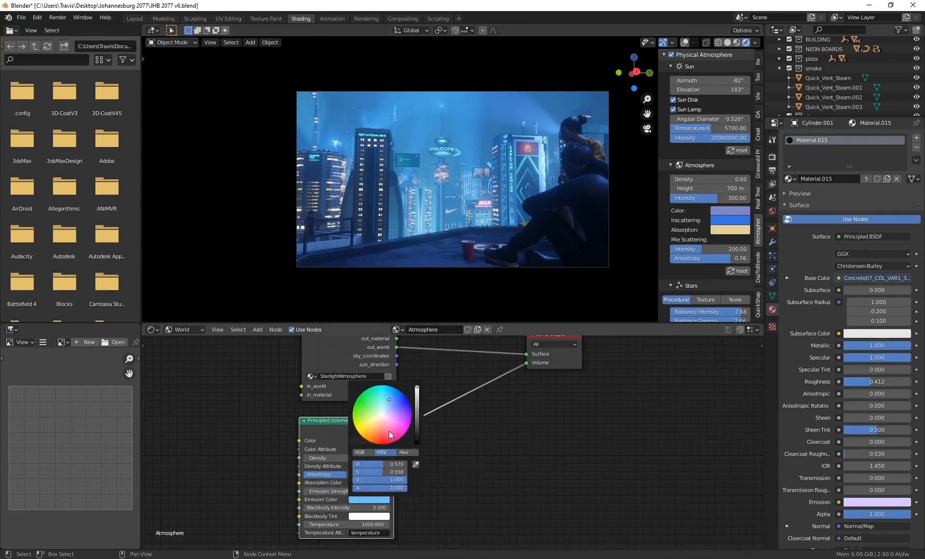
pyautogui.moveTo(389, 431)
pyautogui.mouseDown()
pyautogui.moveTo(361, 403)
pyautogui.moveTo(383, 397)
pyautogui.moveTo(400, 415)
pyautogui.moveTo(383, 434)
pyautogui.moveTo(401, 410)
pyautogui.moveTo(393, 390)
pyautogui.mouseUp()
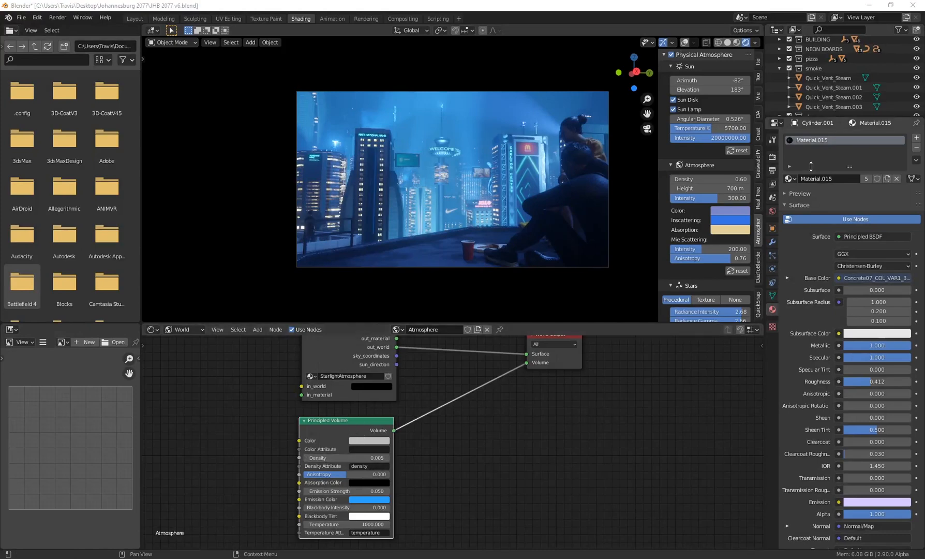
# Try volumetric end distances of 78.5 m and 0.1 m in the Eevee render settings, and set the distance to about 181 m
pyautogui.click(772, 157)
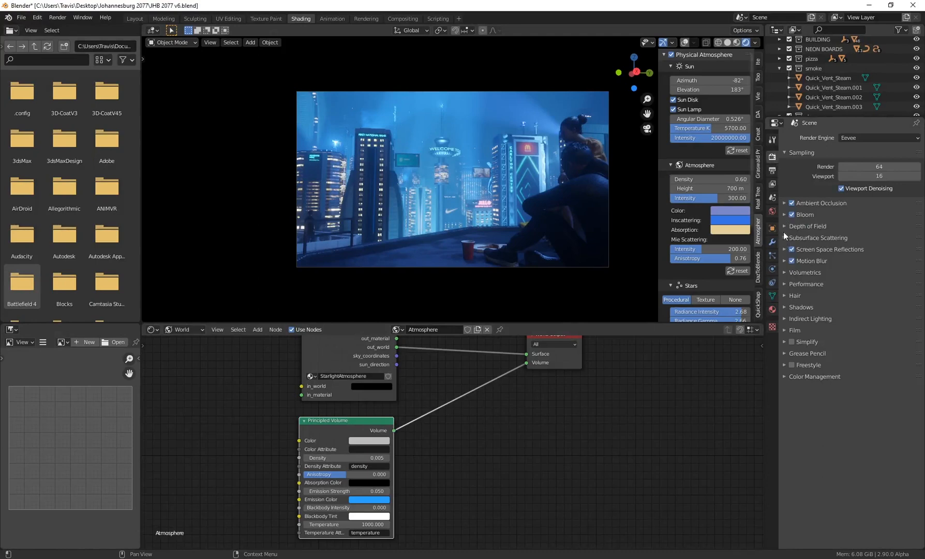
pyautogui.click(785, 271)
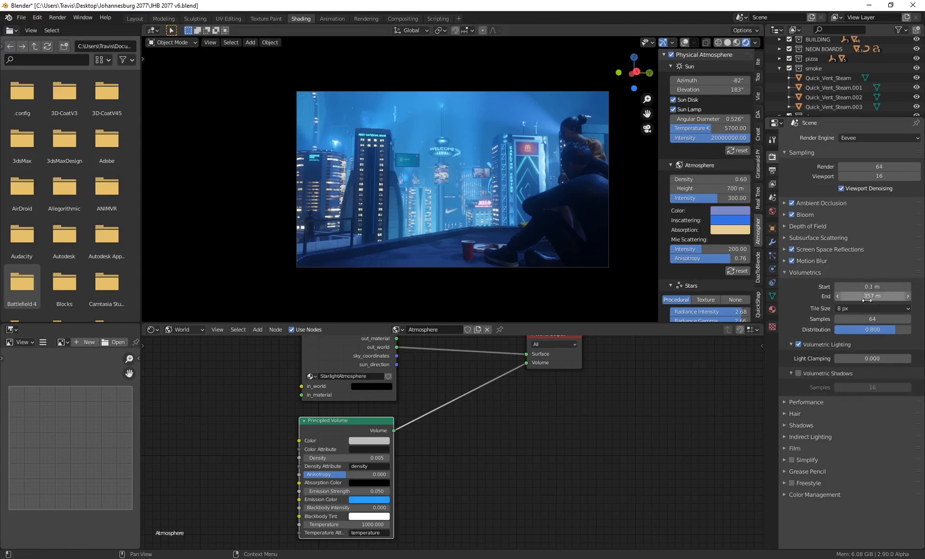
pyautogui.moveTo(868, 297); pyautogui.dragTo(818, 296)
pyautogui.moveTo(904, 293); pyautogui.dragTo(883, 296)
pyautogui.click(883, 296)
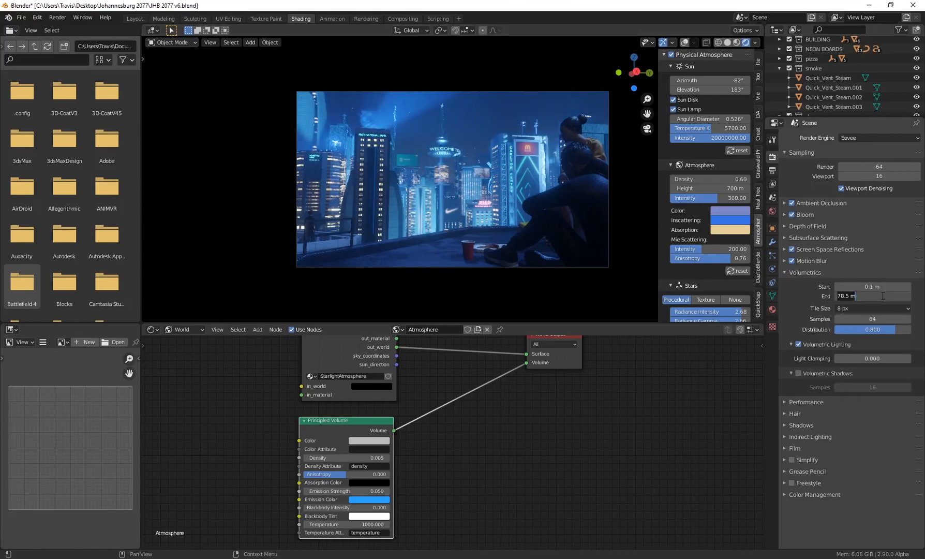
pyautogui.write('0.1')
pyautogui.press('Return')
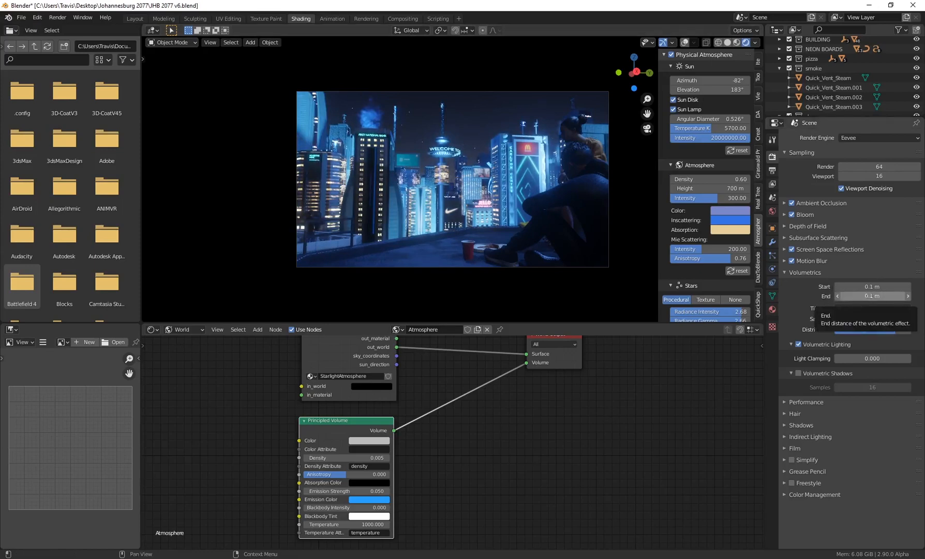
pyautogui.moveTo(868, 296)
pyautogui.mouseDown()
pyautogui.moveTo(923, 296)
pyautogui.moveTo(877, 322)
pyautogui.moveTo(882, 296)
pyautogui.mouseUp()
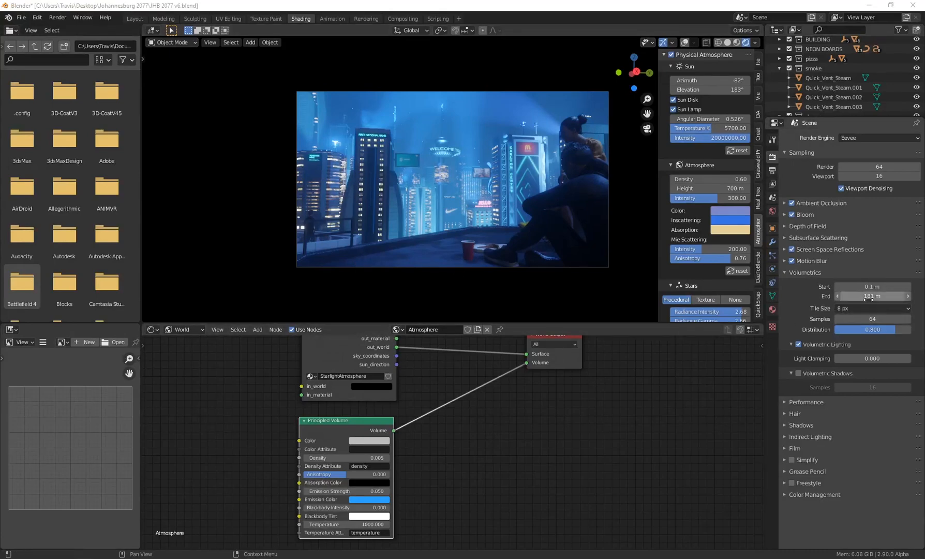
# Return to the Layout workspace and hide the SPOTLIGHT collection in the viewport
pyautogui.click(133, 20)
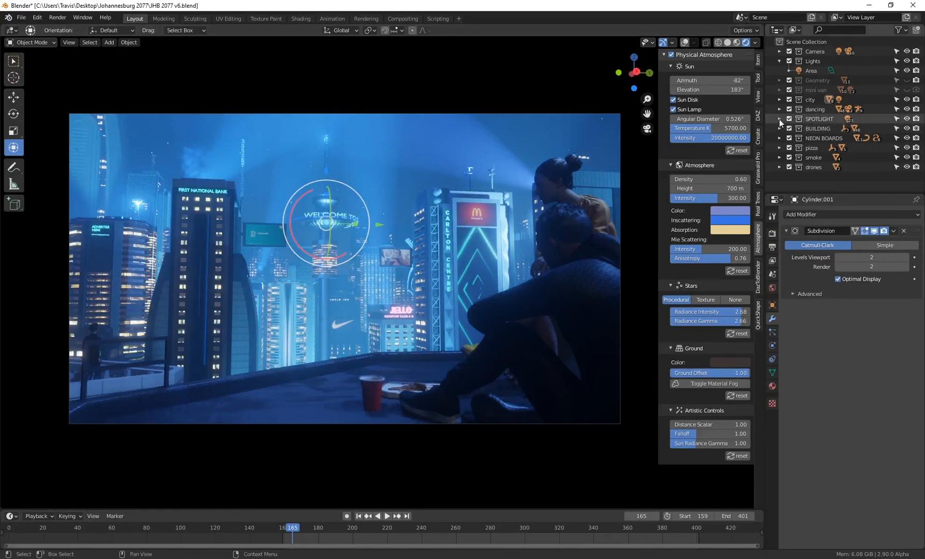
pyautogui.click(906, 119)
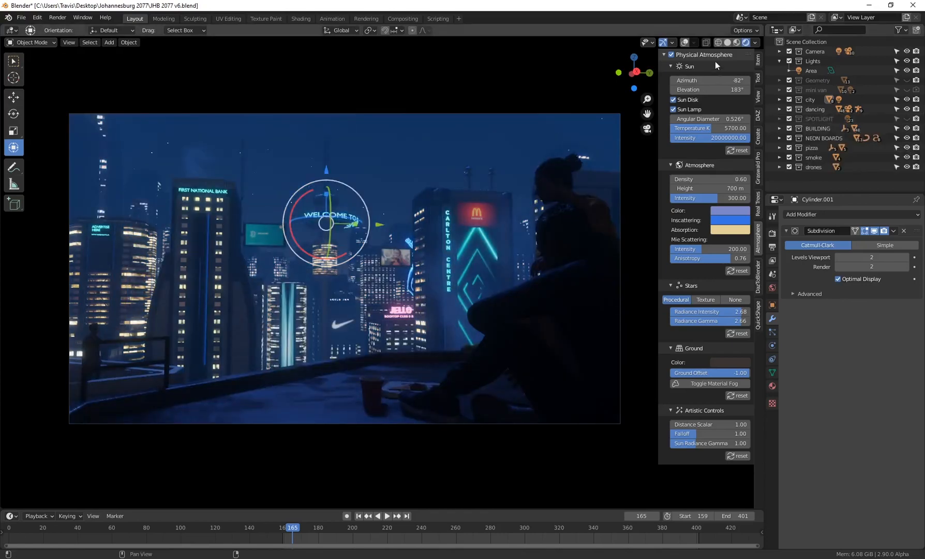
# Unhide and expand the SPOTLIGHT collection, and open the light settings of DISTANT FOG LIGHT
pyautogui.click(907, 120)
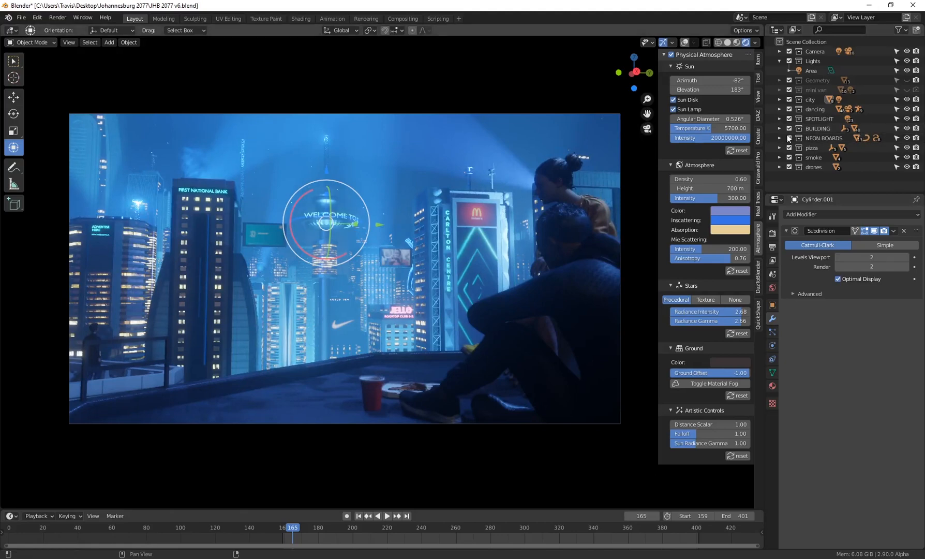
pyautogui.click(779, 119)
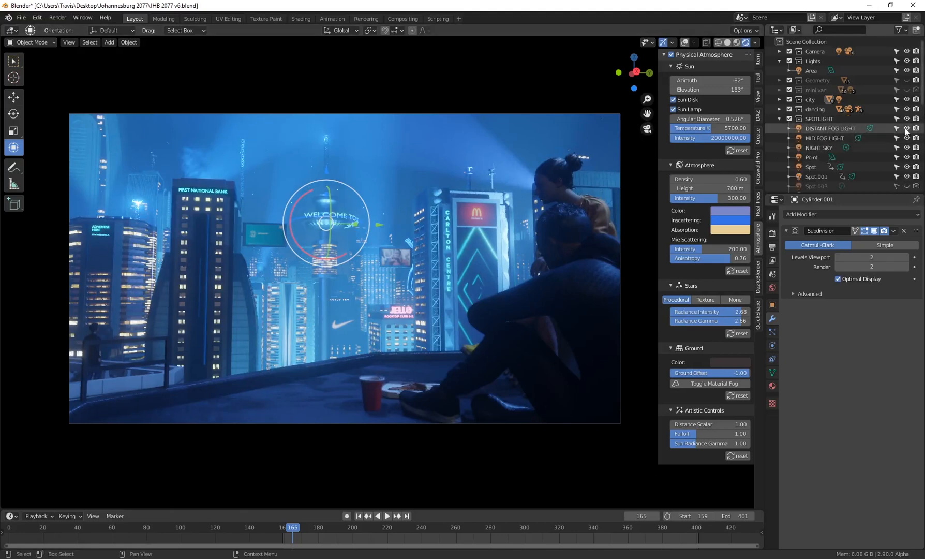
pyautogui.click(828, 129)
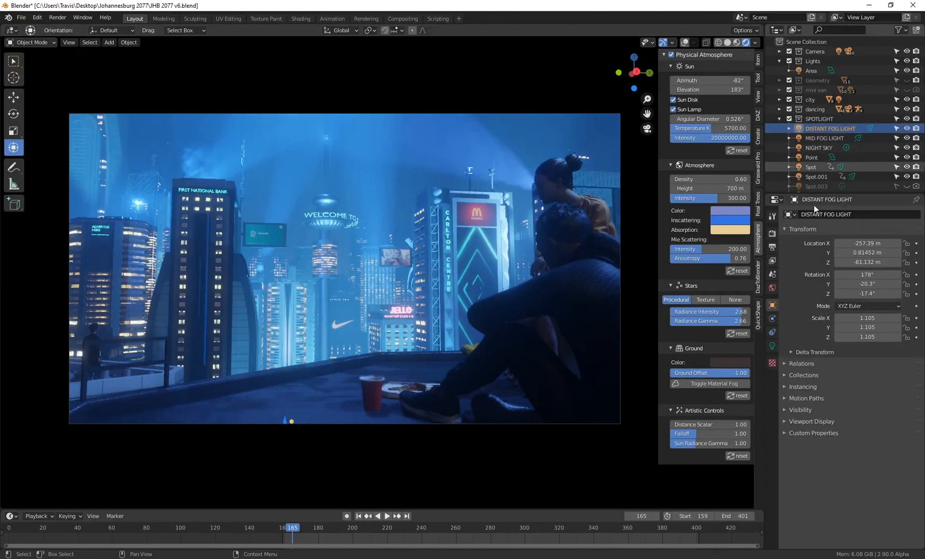
pyautogui.click(773, 345)
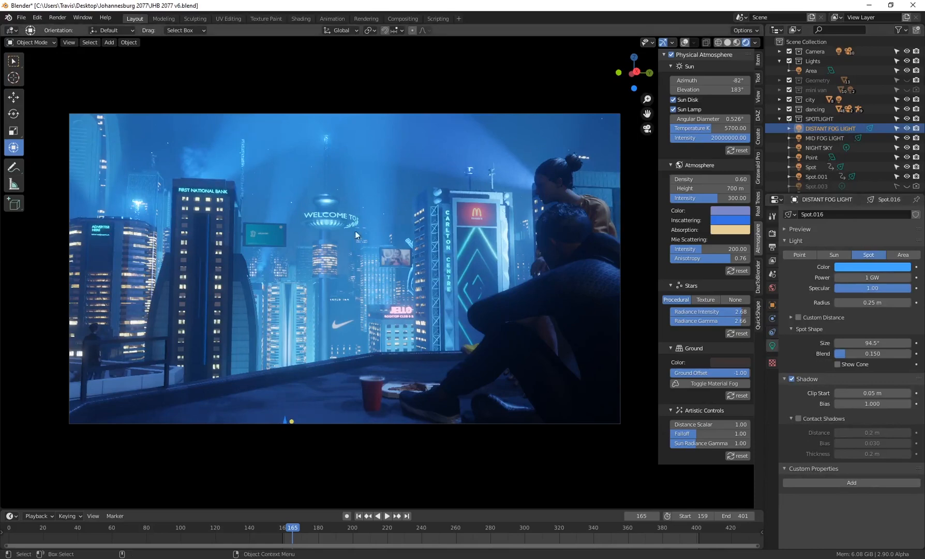
# Toggle the visibility of DISTANT FOG LIGHT and MID FOG LIGHT to compare how each one affects the camera view
pyautogui.click(907, 130)
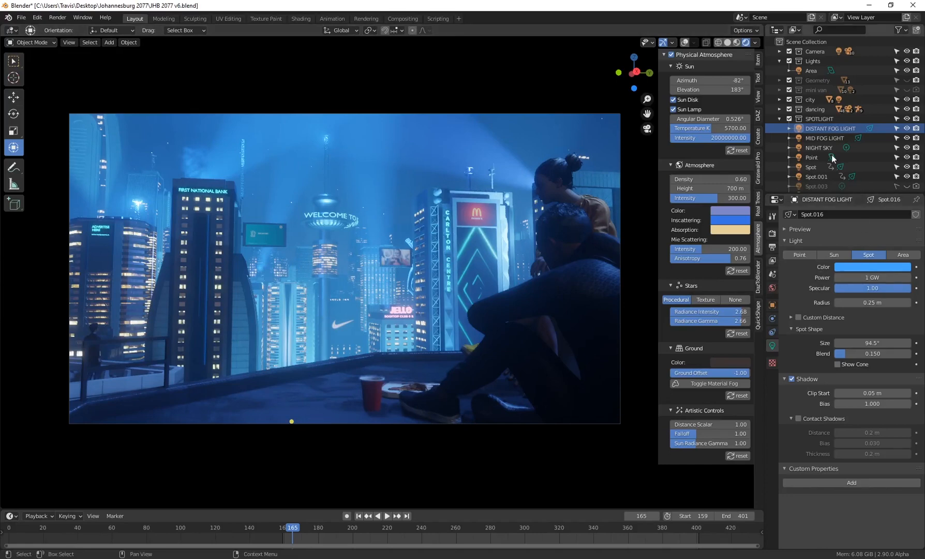
pyautogui.click(834, 141)
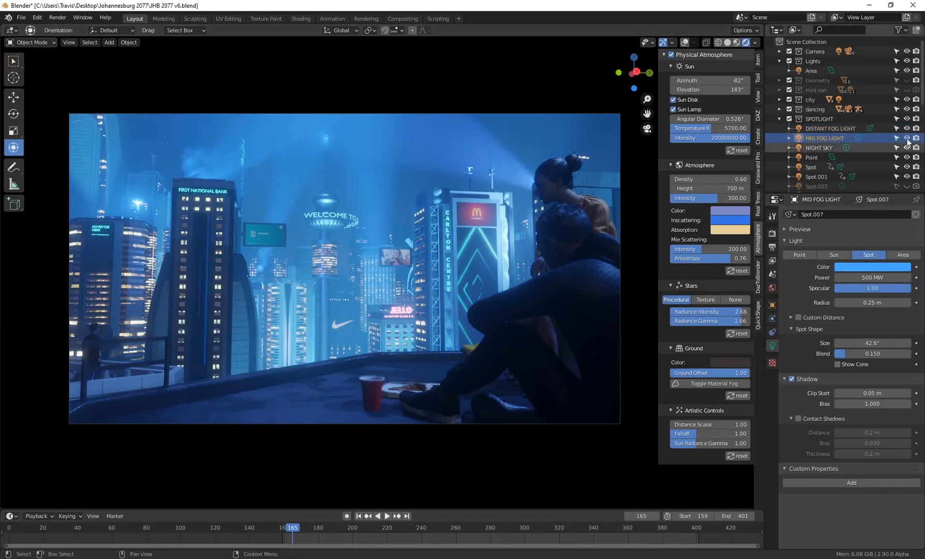
pyautogui.click(909, 138)
pyautogui.click(909, 138)
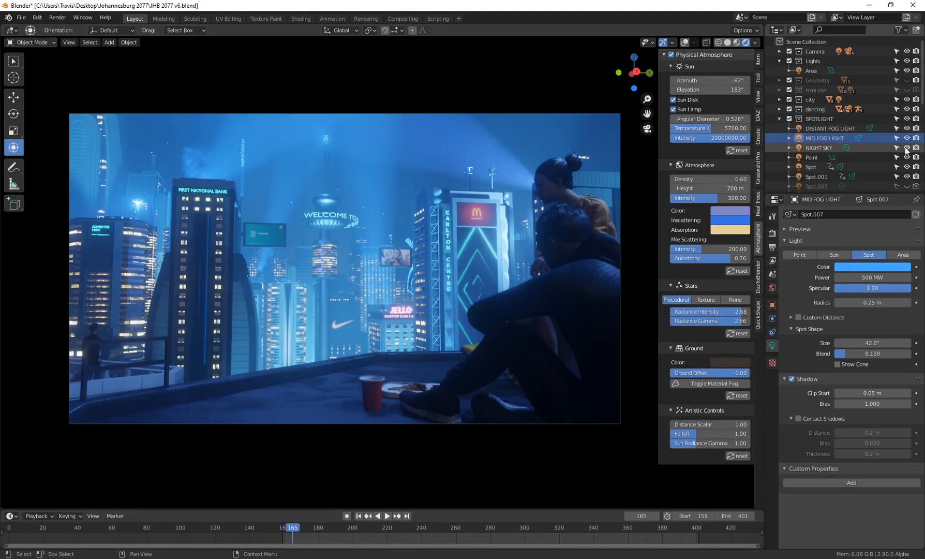
# Inspect the NIGHT SKY light's placement above the rooftop, and compare the camera view with that light hidden and shown
pyautogui.click(885, 149)
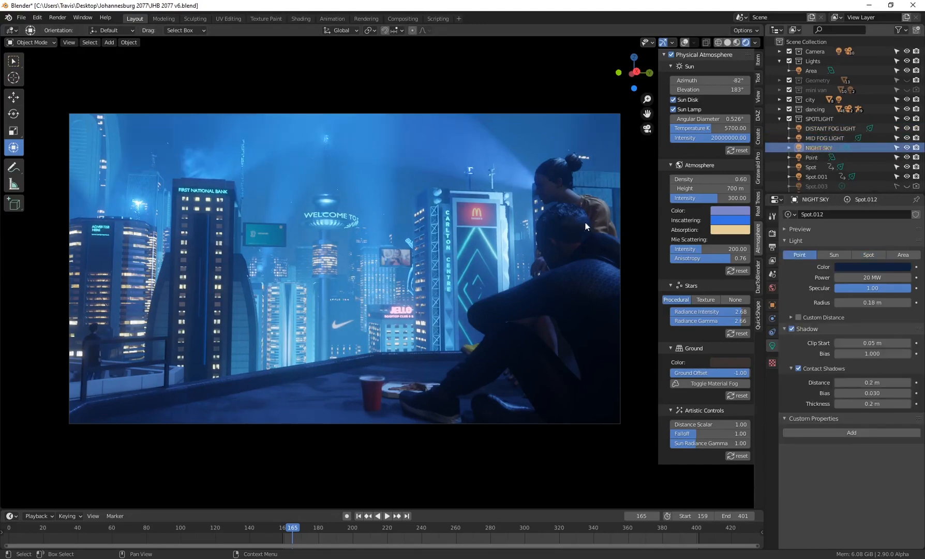
pyautogui.click(646, 132)
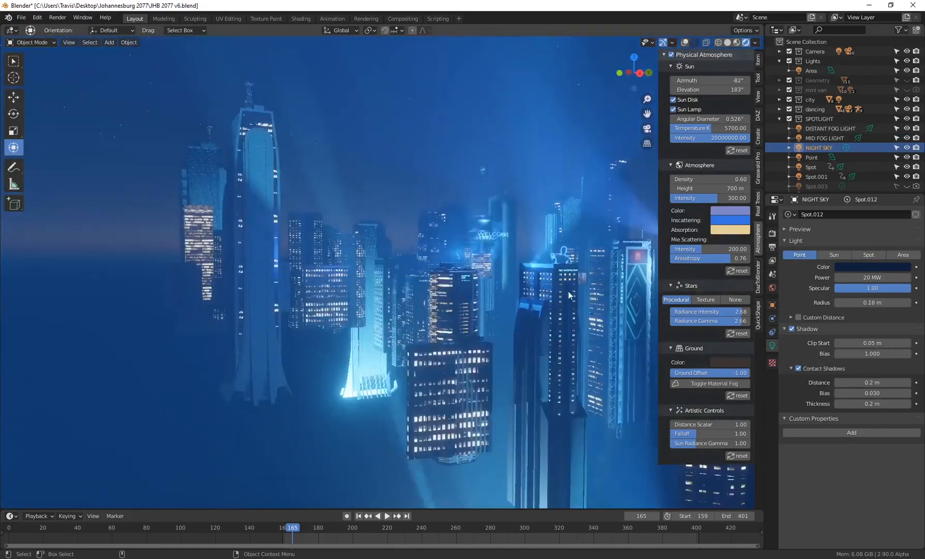
pyautogui.moveTo(569, 291); pyautogui.dragTo(607, 260, button='middle')
pyautogui.keyDown('shift'); pyautogui.moveTo(629, 310); pyautogui.dragTo(487, 306, button='middle'); pyautogui.keyUp('shift')
pyautogui.scroll(5, 457, 364)
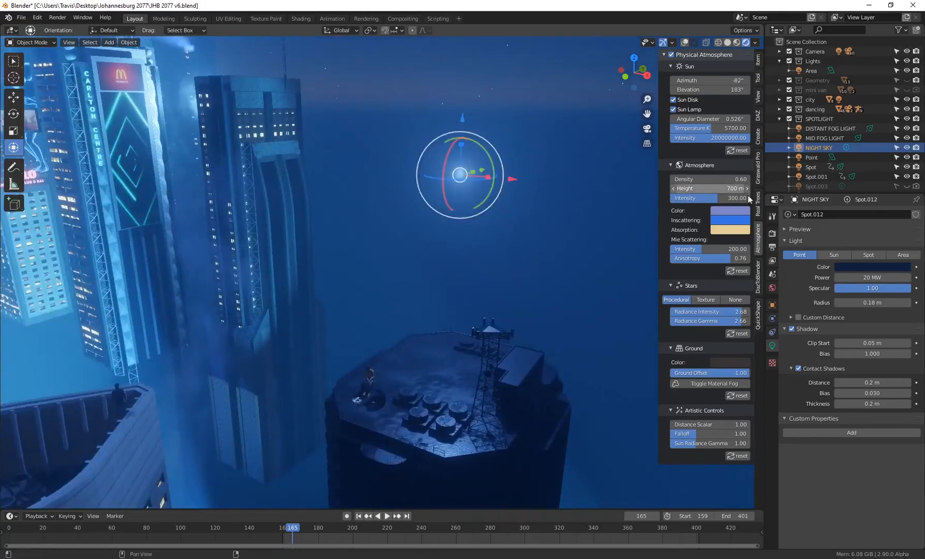
pyautogui.click(647, 128)
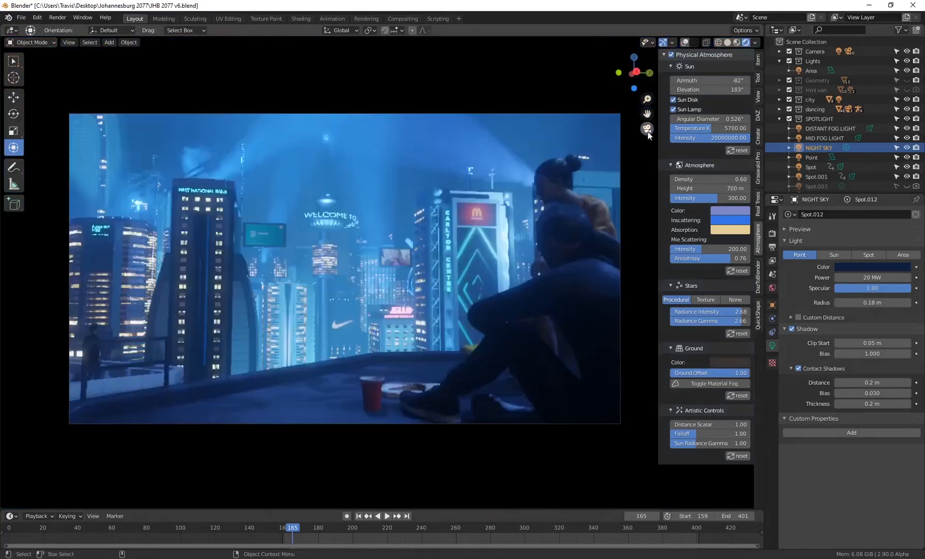
pyautogui.click(908, 148)
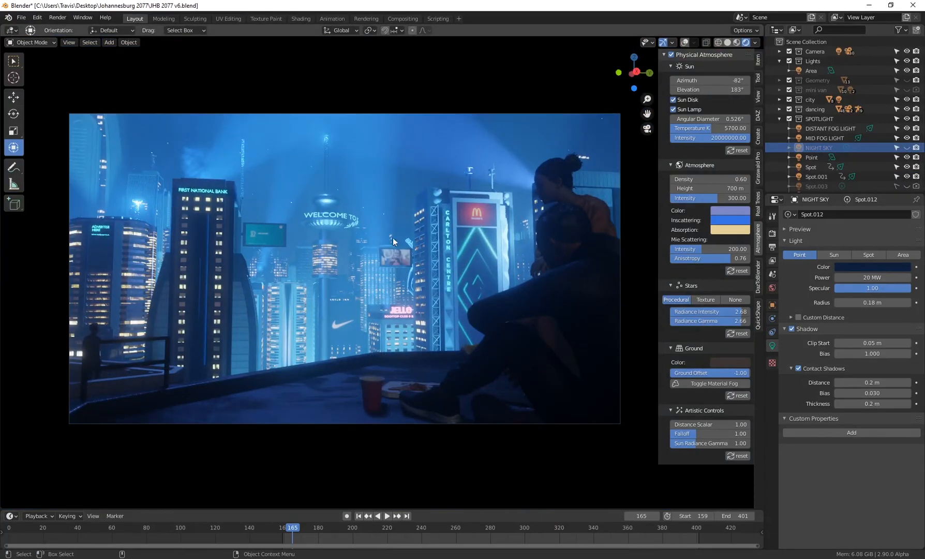
pyautogui.click(907, 148)
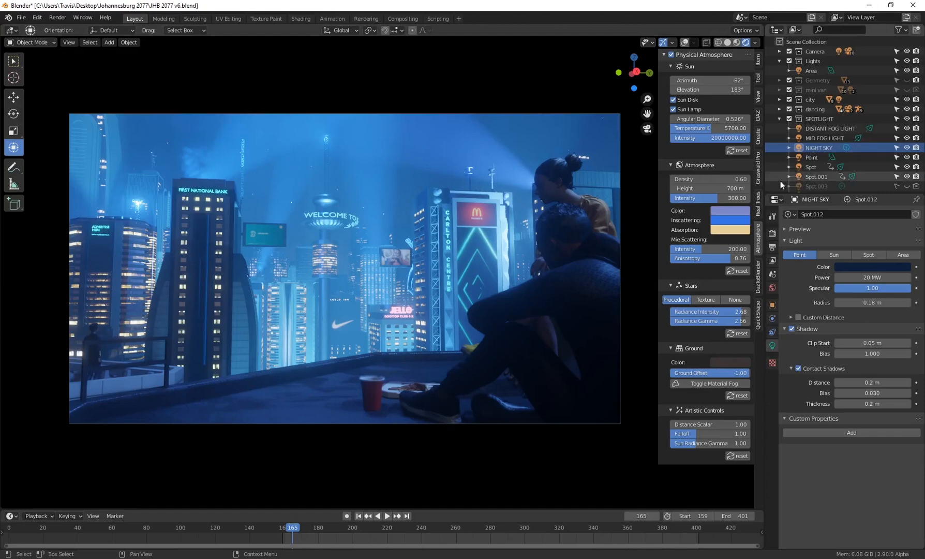
# Review the light settings of Point, Spot, DISTANT FOG LIGHT, MID FOG LIGHT and NIGHT SKY in turn
pyautogui.click(814, 158)
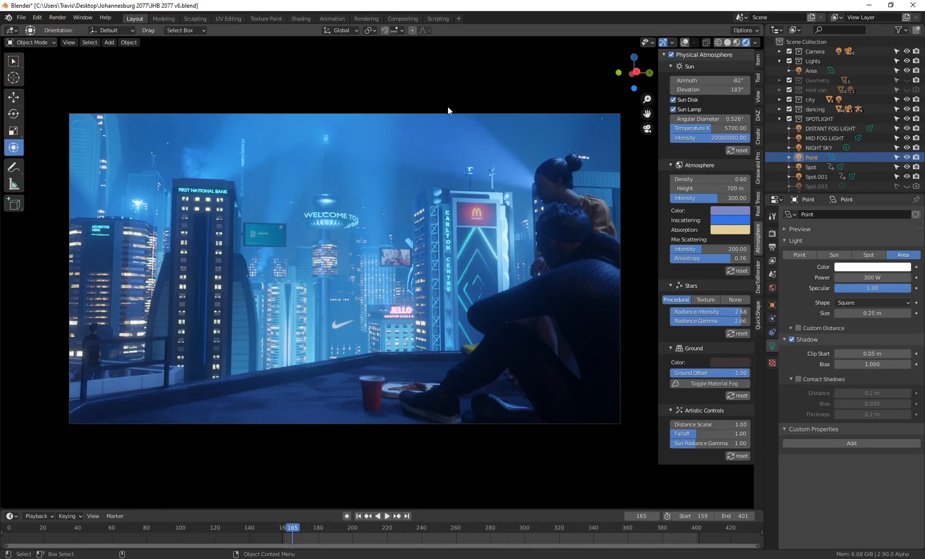
pyautogui.click(811, 167)
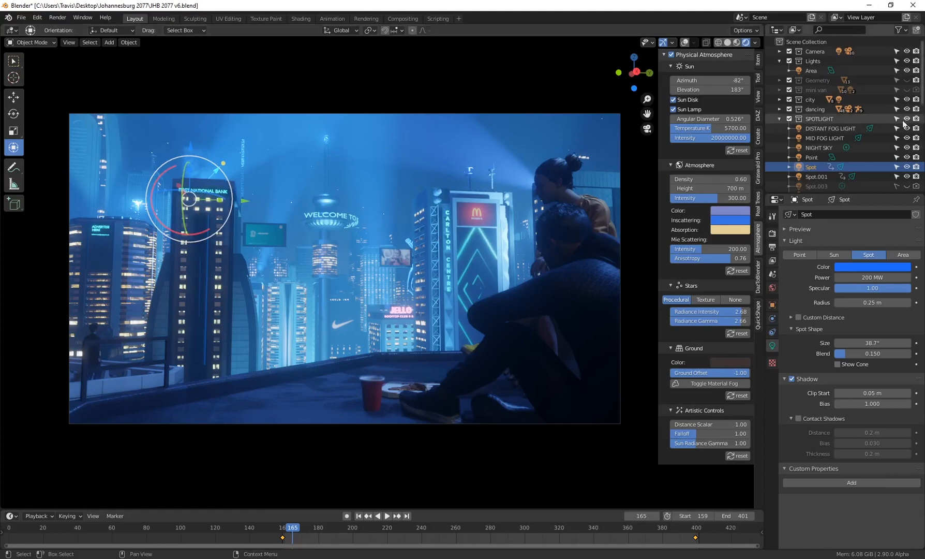
pyautogui.click(827, 127)
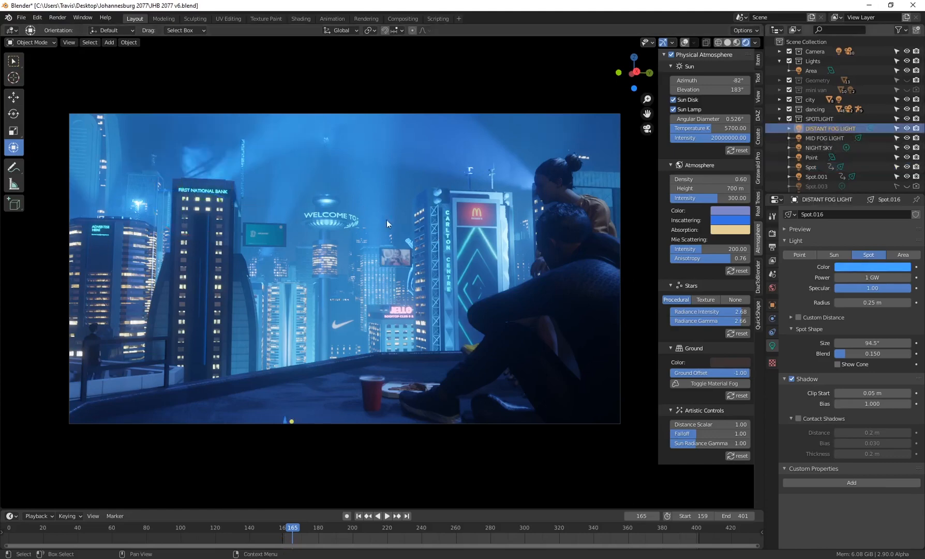
pyautogui.click(822, 138)
pyautogui.click(818, 148)
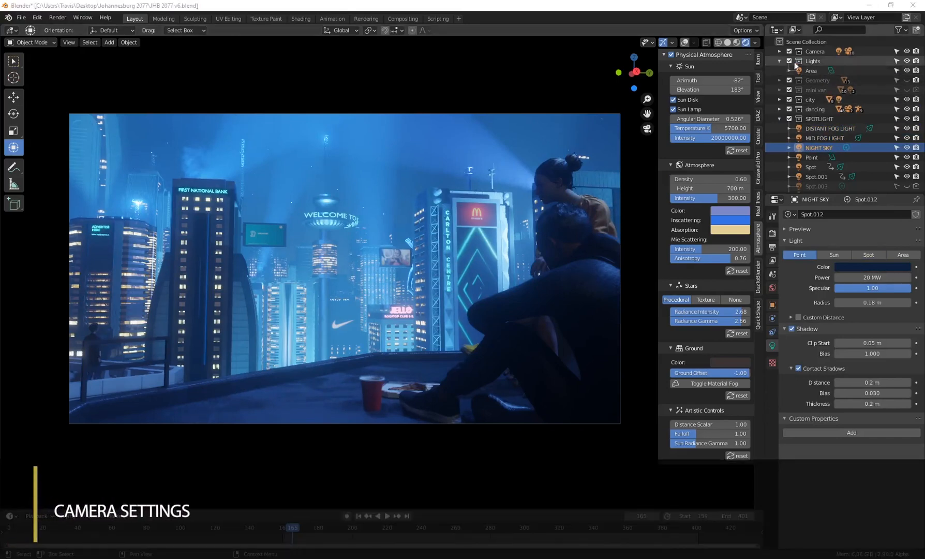
# Try clip end distances of 0.1 m and 189 m for Camera.010, and set its clip end to 421 m
pyautogui.click(780, 52)
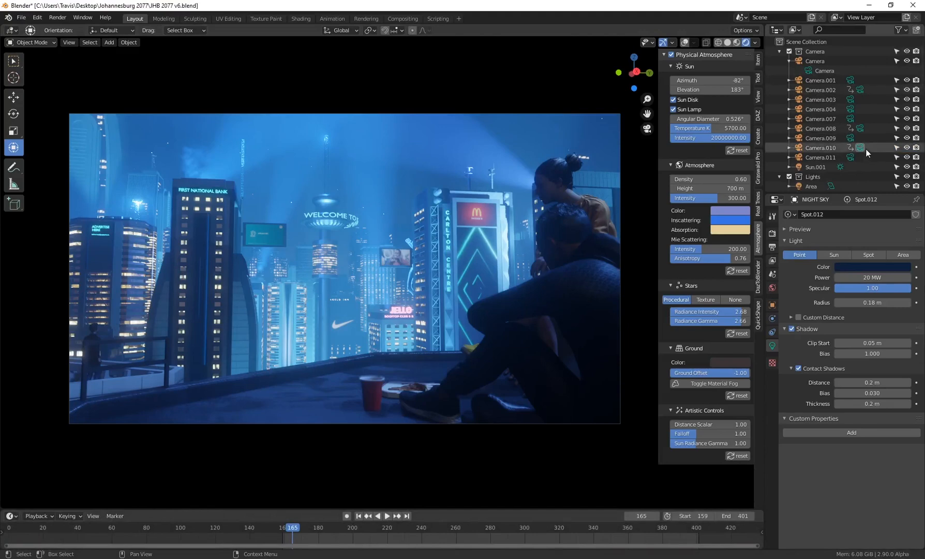
pyautogui.click(811, 147)
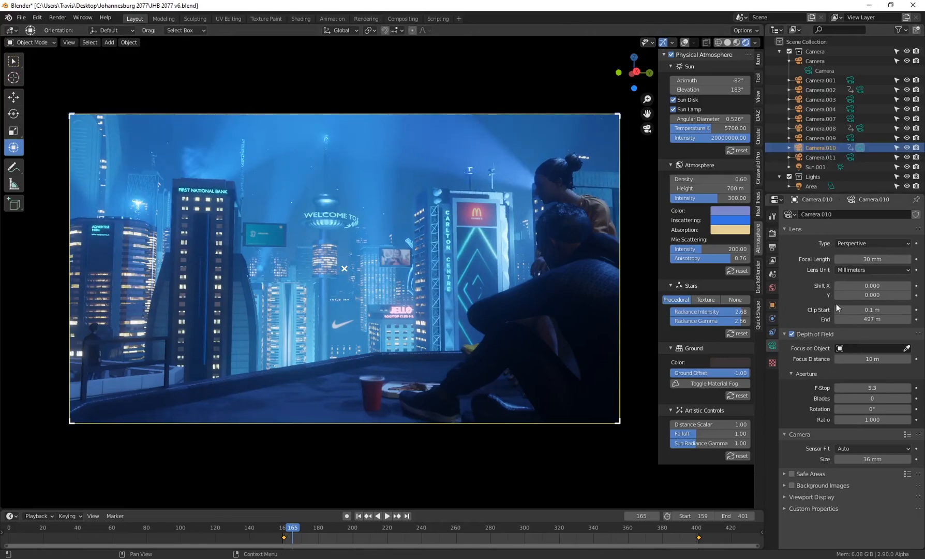
pyautogui.click(876, 319)
pyautogui.write('0.1')
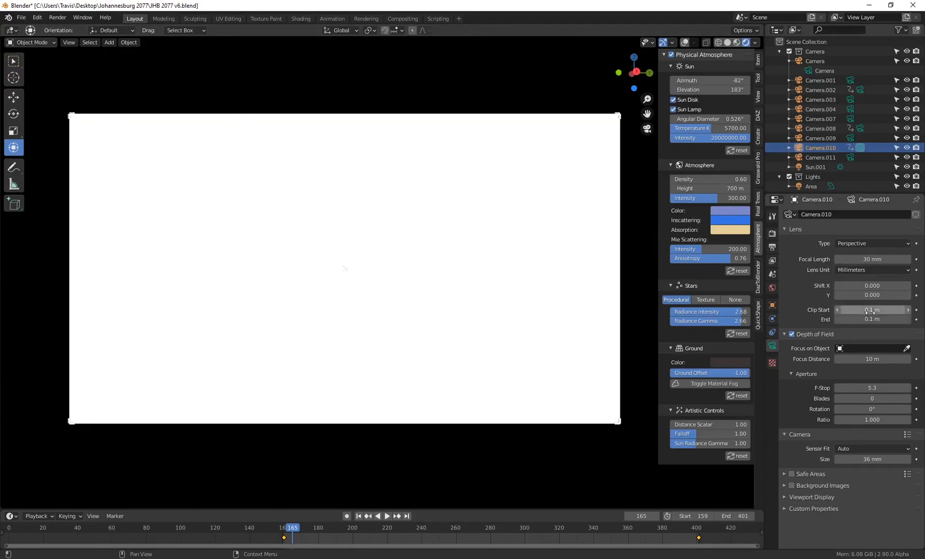
pyautogui.write(' m')
pyautogui.press('Return')
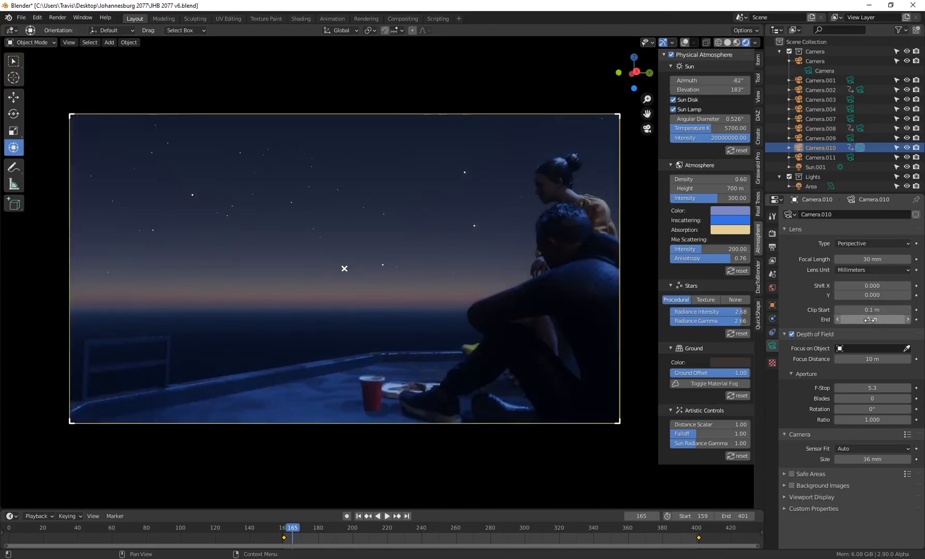
pyautogui.moveTo(873, 320); pyautogui.dragTo(907, 319)
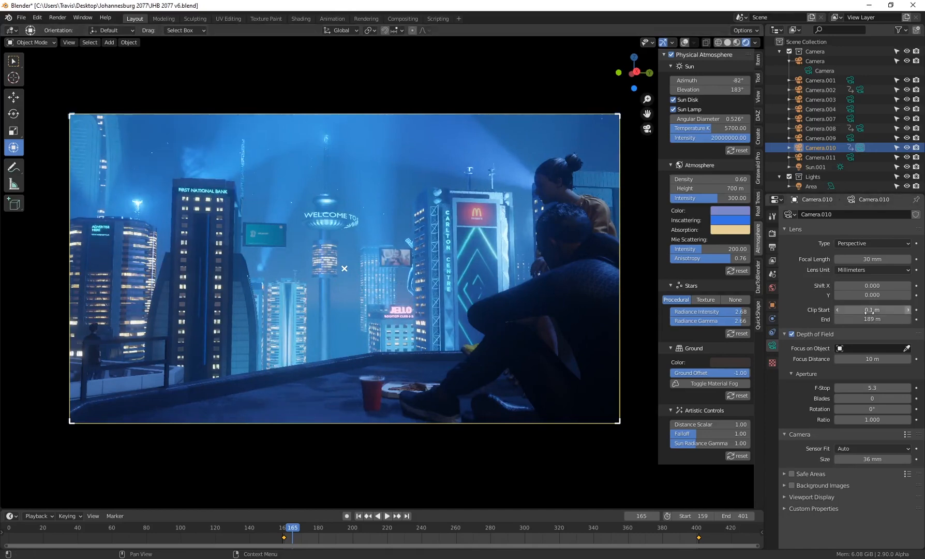
pyautogui.moveTo(866, 319); pyautogui.dragTo(916, 319)
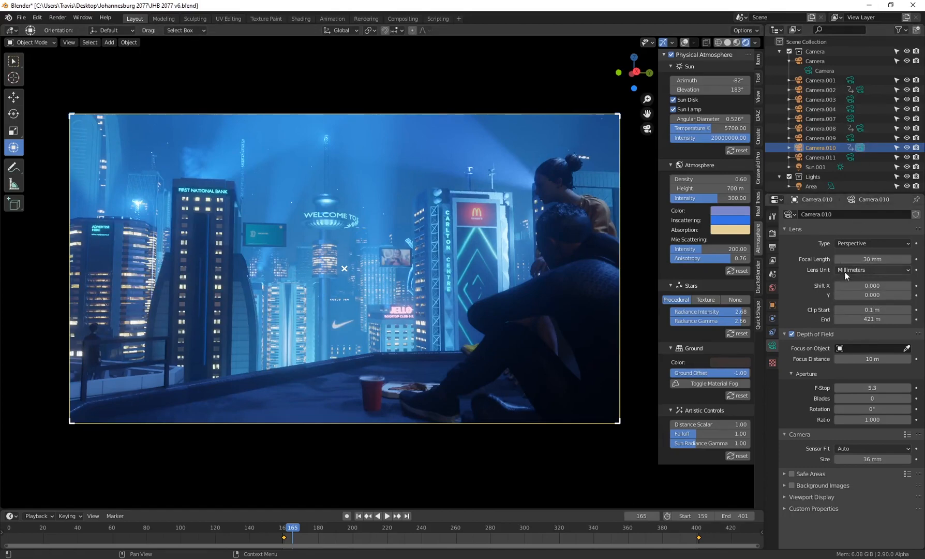
# Review the Eevee render settings for bloom, screen space reflections, motion blur and volumetrics
pyautogui.click(772, 233)
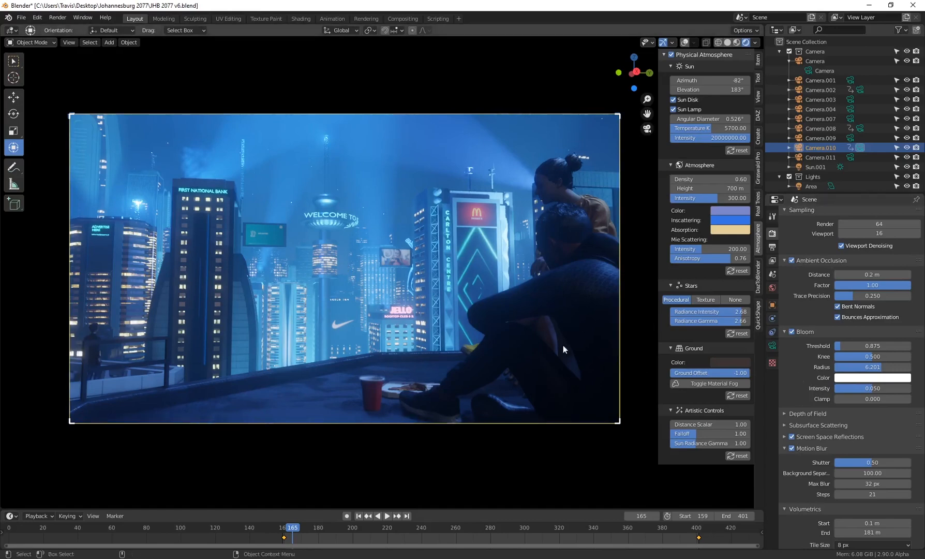
pyautogui.click(785, 437)
pyautogui.scroll(-4, 792, 455)
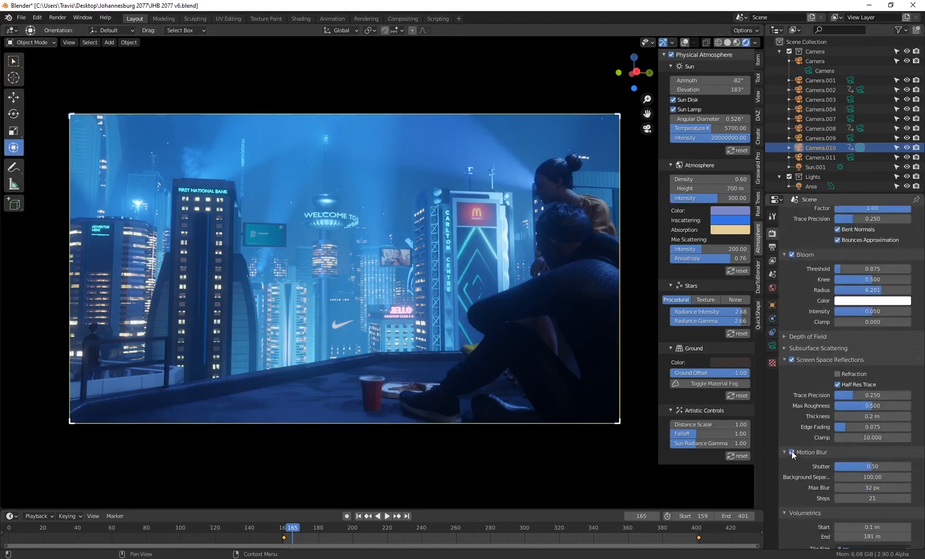
pyautogui.scroll(-5, 792, 451)
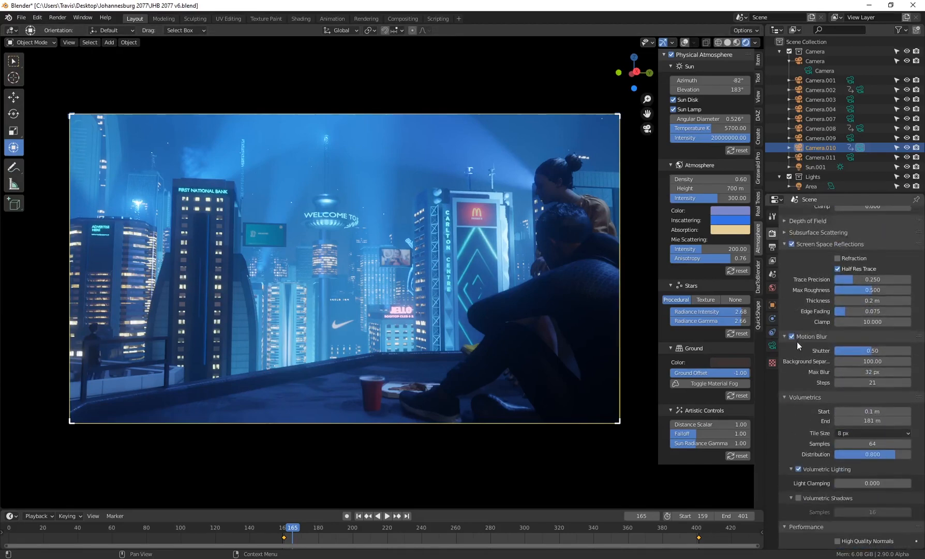
pyautogui.scroll(4, 800, 344)
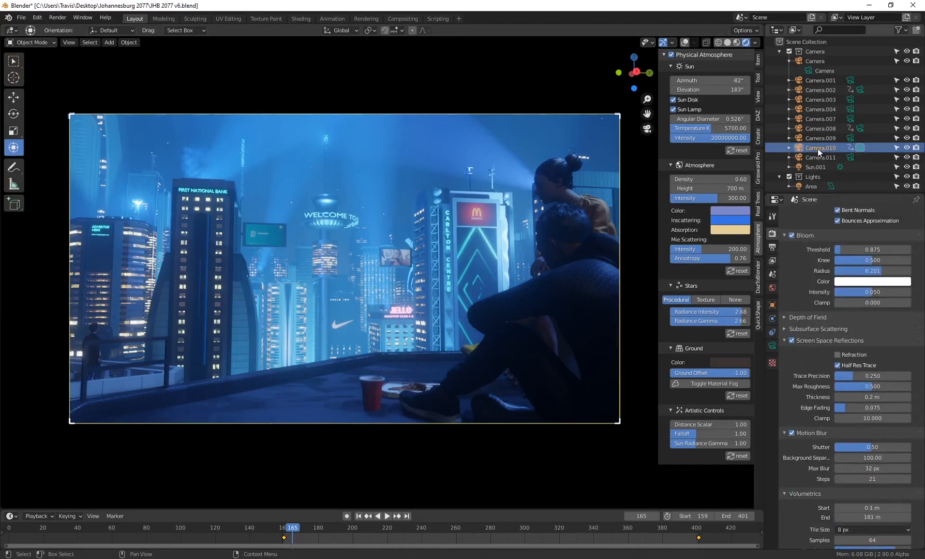
# Set Camera.010's depth of field to focus on the seated character's Ch28_Hoody object
pyautogui.click(772, 345)
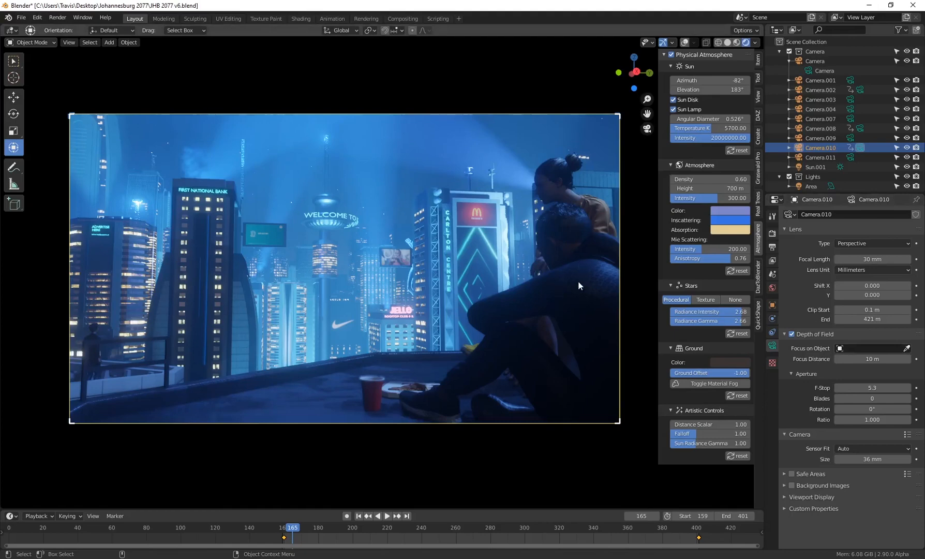
pyautogui.click(907, 349)
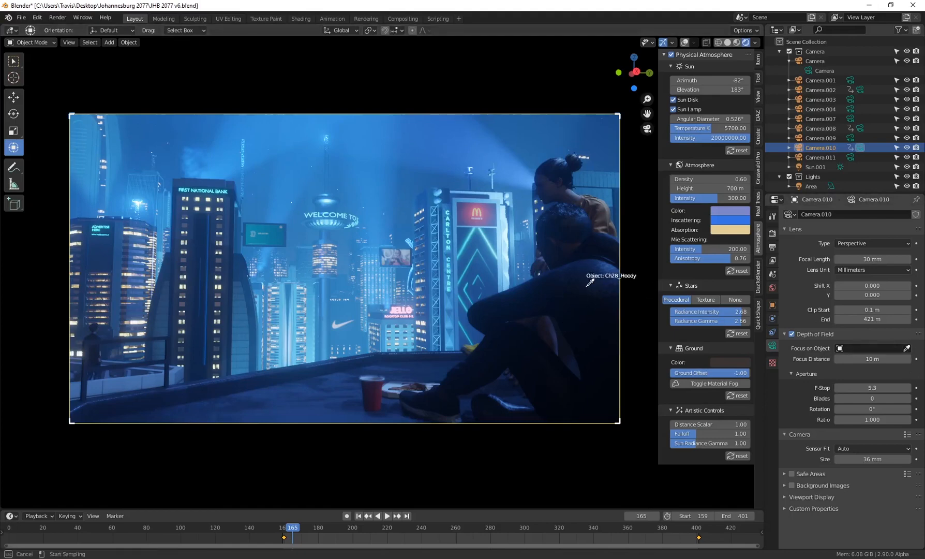
pyautogui.click(572, 254)
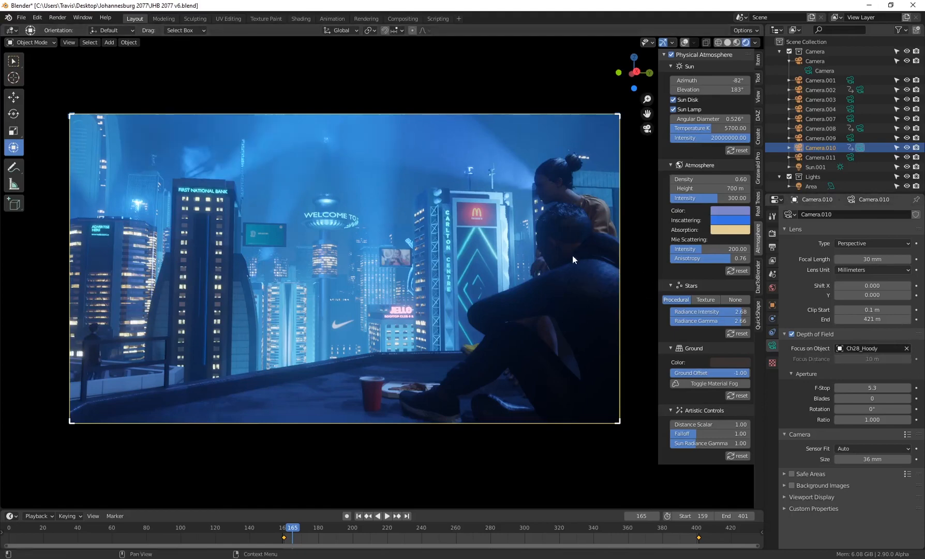
# Adjust the aperture F-stop of Camera.010, trying a value of 4.2
pyautogui.click(870, 387)
pyautogui.write('0.9')
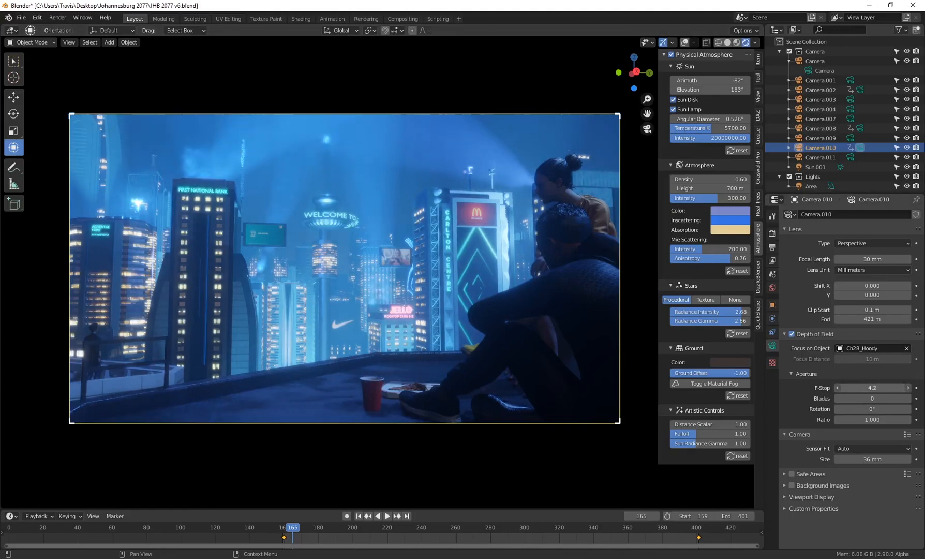
pyautogui.press('Return')
pyautogui.moveTo(872, 388); pyautogui.dragTo(913, 388)
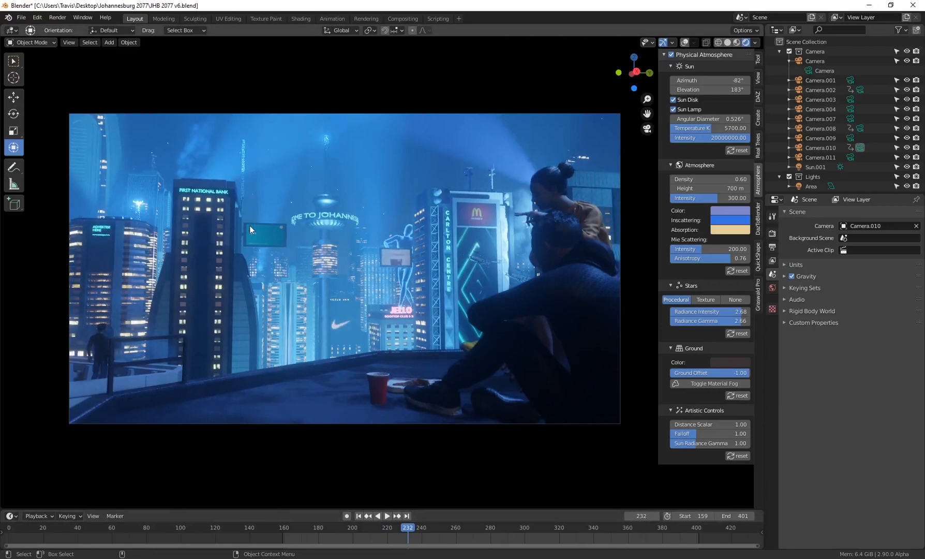
# Check the Import Images as Planes add-on in the preferences, and close the preferences window
pyautogui.click(39, 18)
pyautogui.click(68, 155)
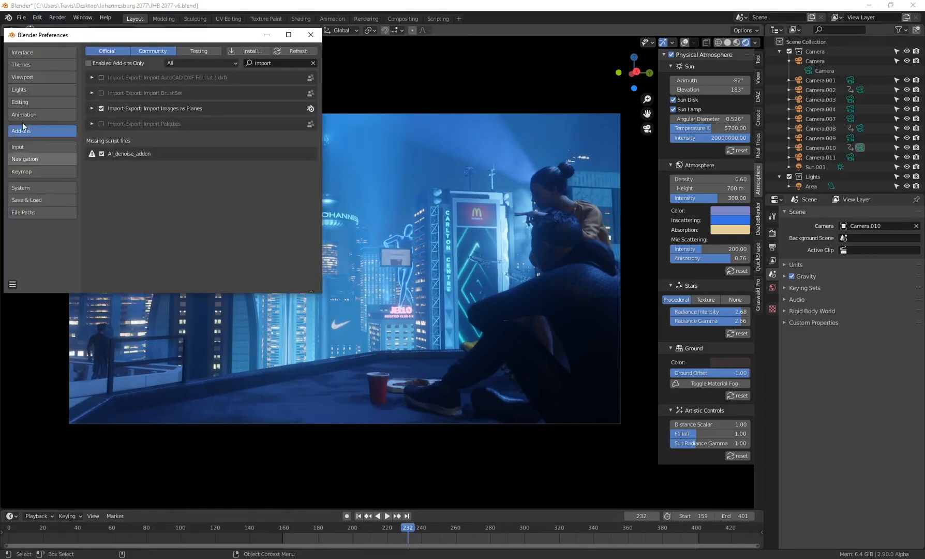
pyautogui.click(276, 65)
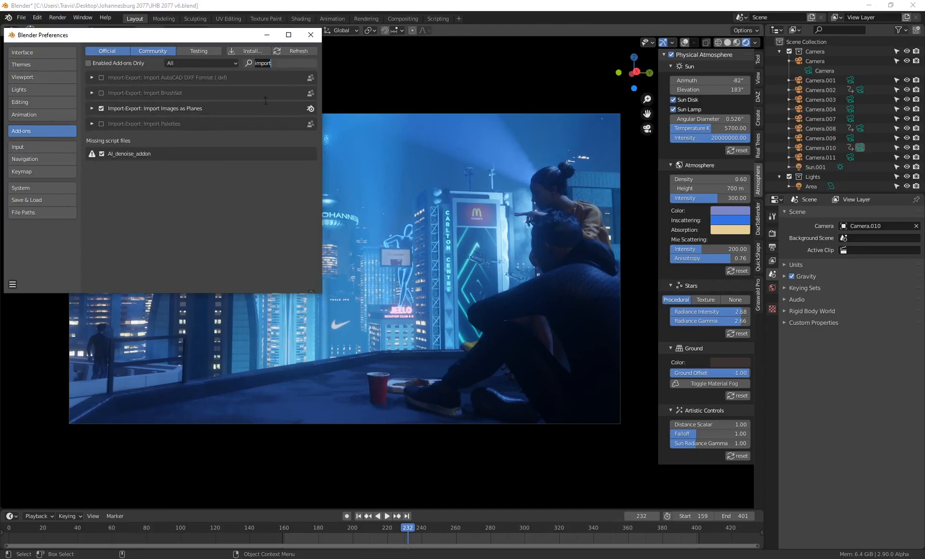
pyautogui.click(311, 35)
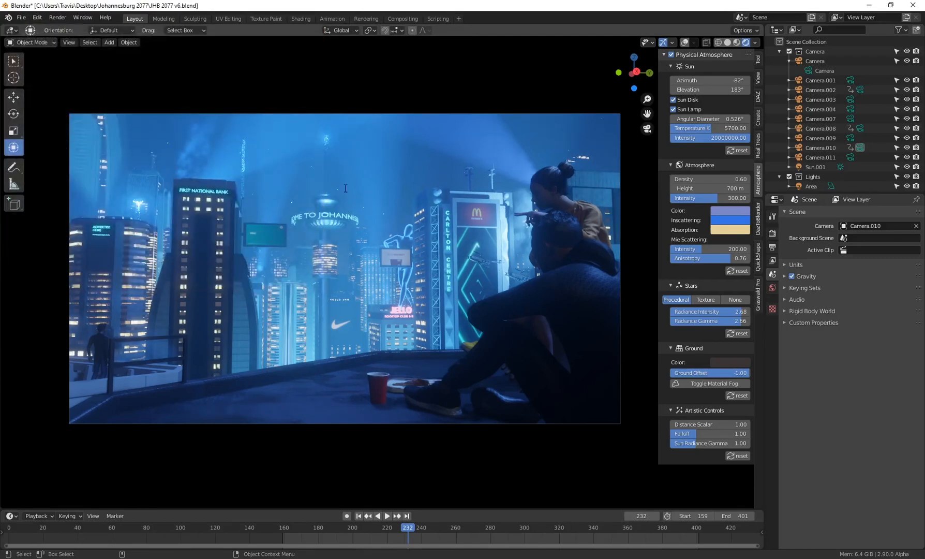
# Find the Images as Planes import command by searching for "import images" and start it
pyautogui.press('F3')
pyautogui.press('BackSpace')
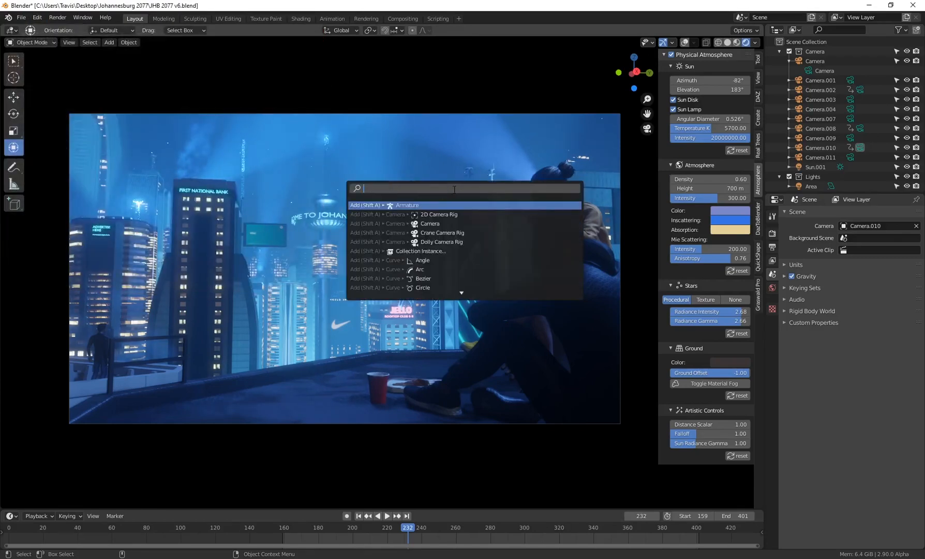
pyautogui.write('import i')
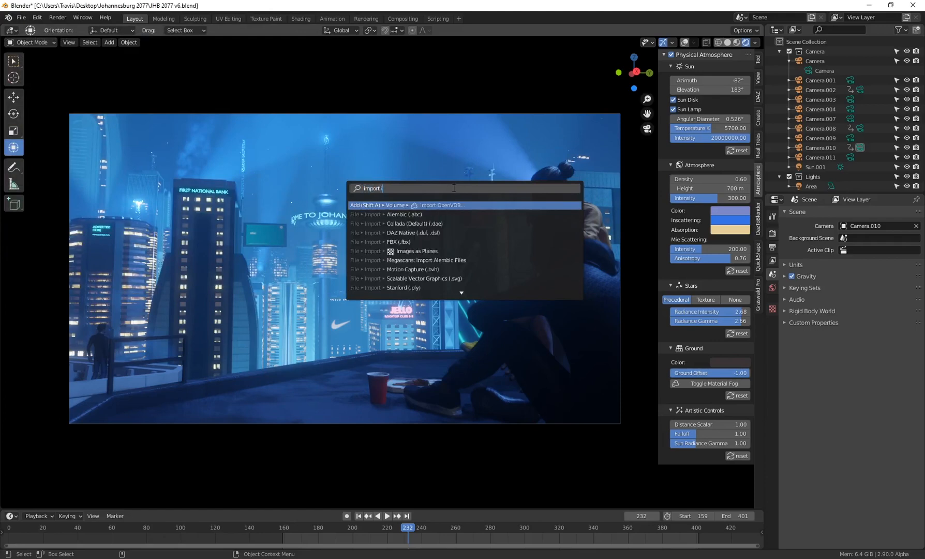
pyautogui.write('mages')
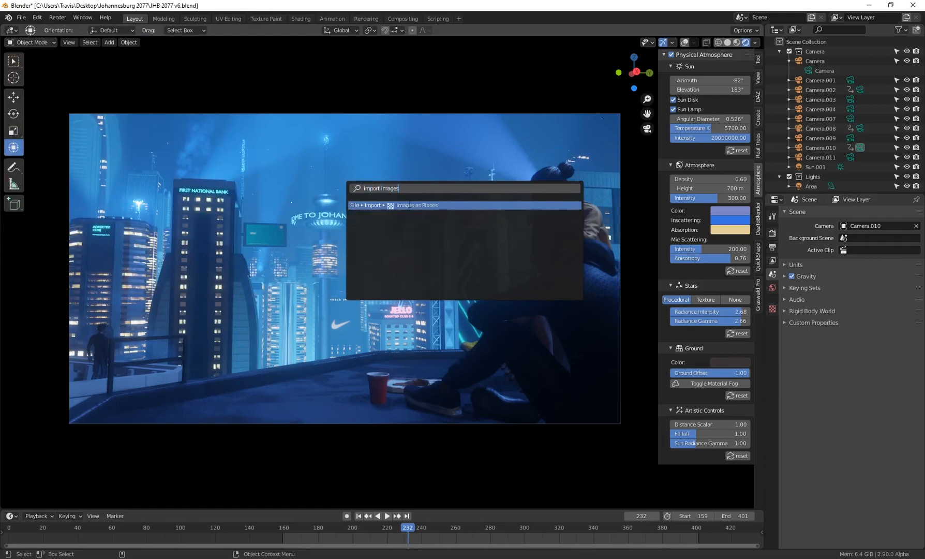
pyautogui.click(416, 206)
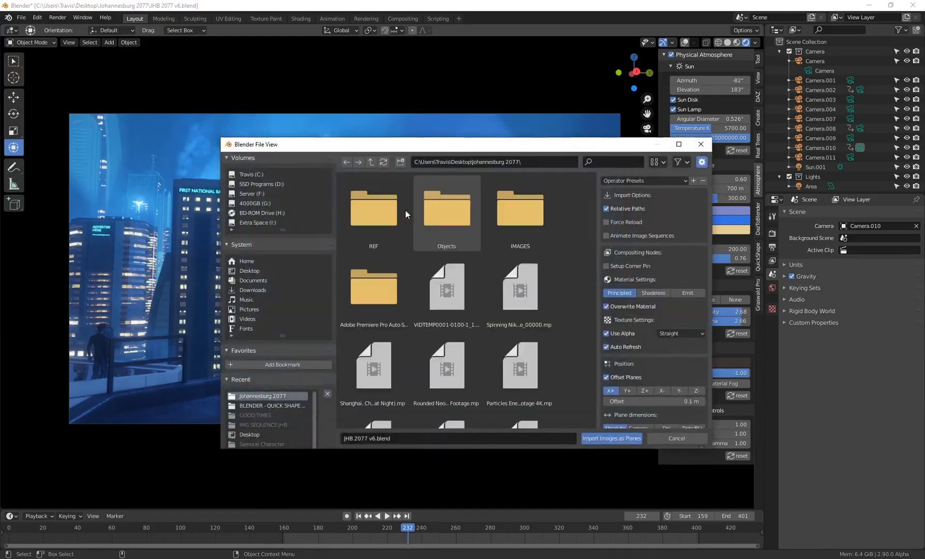
# Import the video Mcdonald's Intro.mp4 from the Johannesburg 2077 folder as an image plane
pyautogui.scroll(-2, 440, 334)
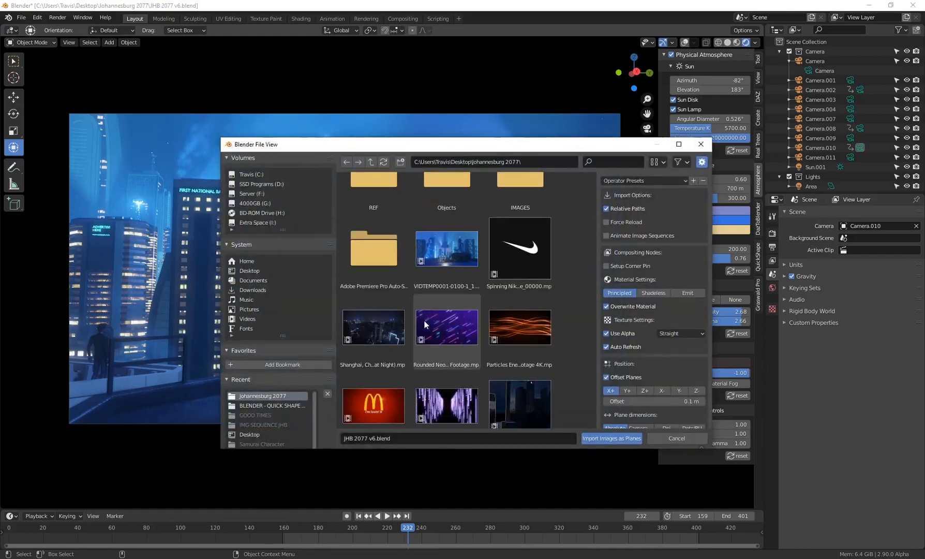
pyautogui.scroll(-1, 468, 315)
pyautogui.click(469, 315)
pyautogui.click(499, 332)
pyautogui.scroll(-3, 483, 341)
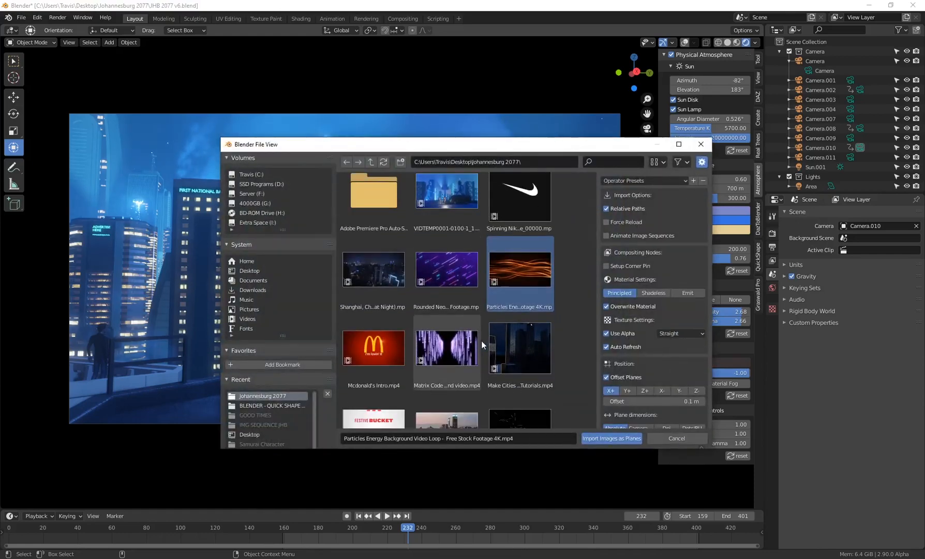
pyautogui.click(398, 341)
pyautogui.click(501, 282)
pyautogui.scroll(-2, 416, 316)
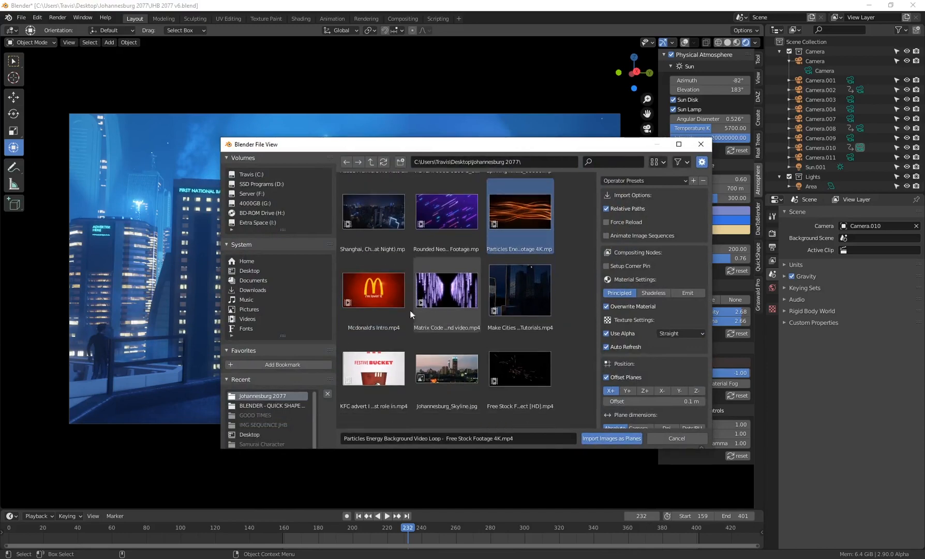
pyautogui.click(370, 304)
pyautogui.click(620, 437)
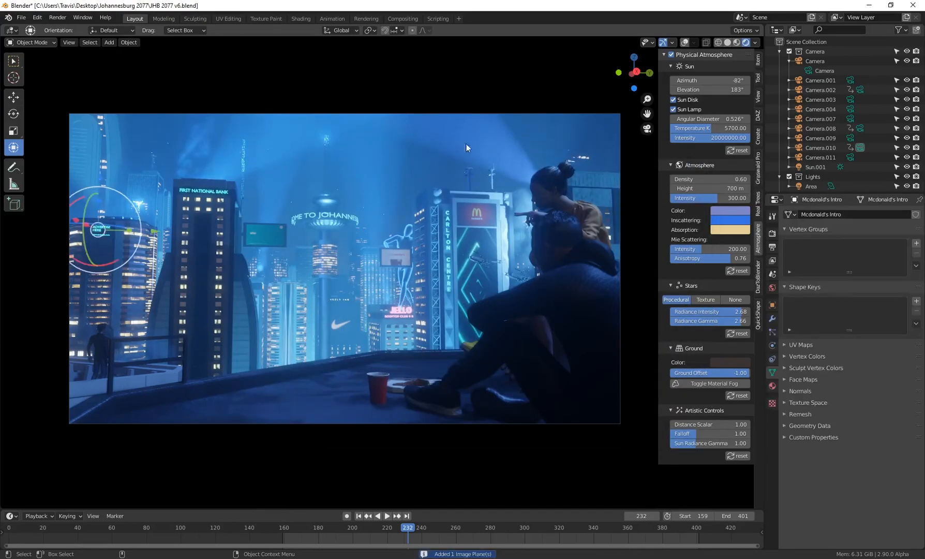
# Switch to solid shading outside the camera view and move the imported McDonald's plane out beside the city towers
pyautogui.click(727, 43)
pyautogui.click(647, 129)
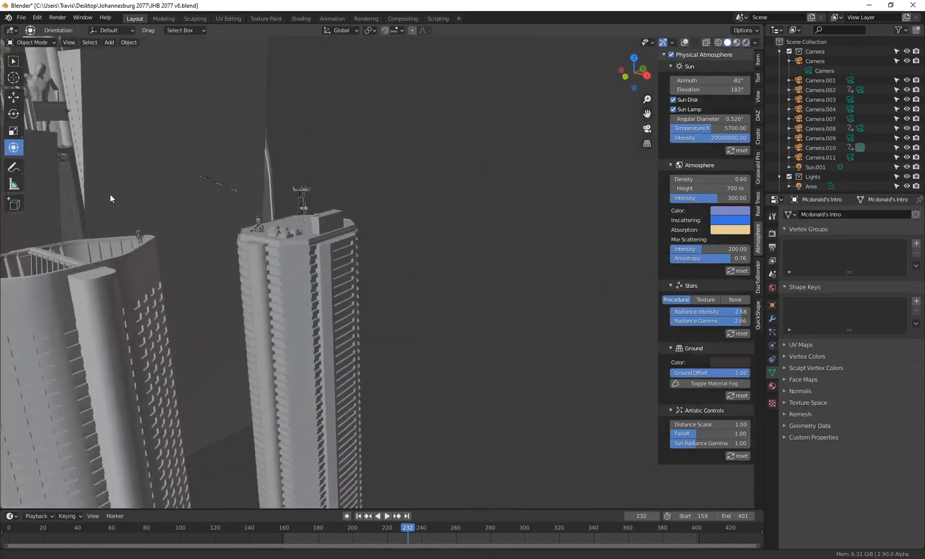
pyautogui.keyDown('shift'); pyautogui.moveTo(110, 198); pyautogui.dragTo(359, 245, button='middle'); pyautogui.keyUp('shift')
pyautogui.scroll(-3, 188, 238)
pyautogui.press('Right')
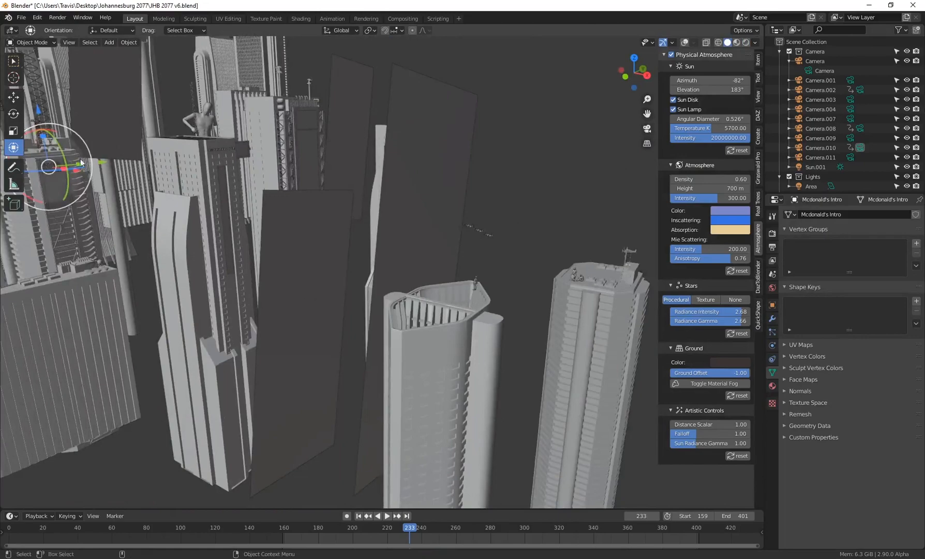
pyautogui.moveTo(81, 164); pyautogui.dragTo(434, 342, button='middle')
pyautogui.press('g')
pyautogui.click(208, 244)
pyautogui.moveTo(356, 243); pyautogui.dragTo(580, 233)
pyautogui.keyDown('shift'); pyautogui.moveTo(528, 303); pyautogui.dragTo(88, 282, button='middle'); pyautogui.keyUp('shift')
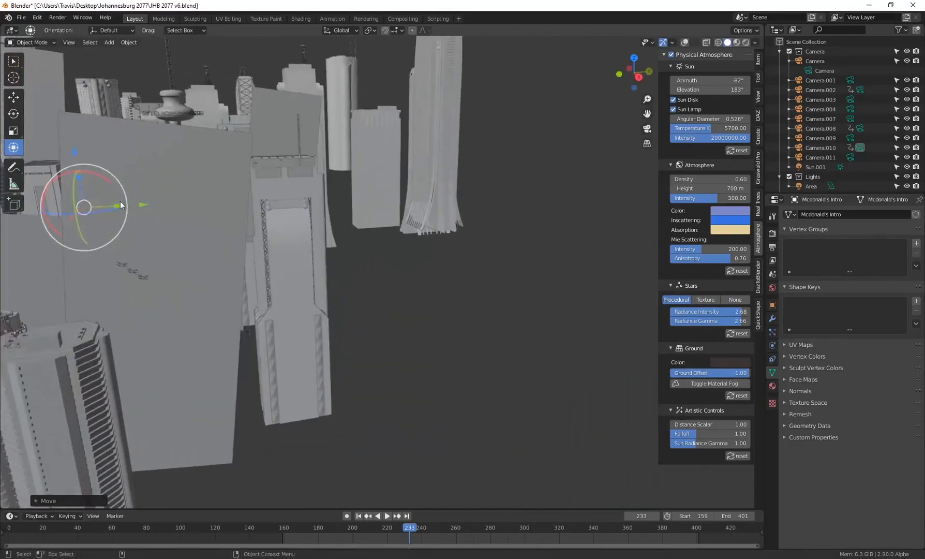
# Scale the McDonald's plane up to billboard size and position it in front of the tall tower
pyautogui.press('s')
pyautogui.press('s')
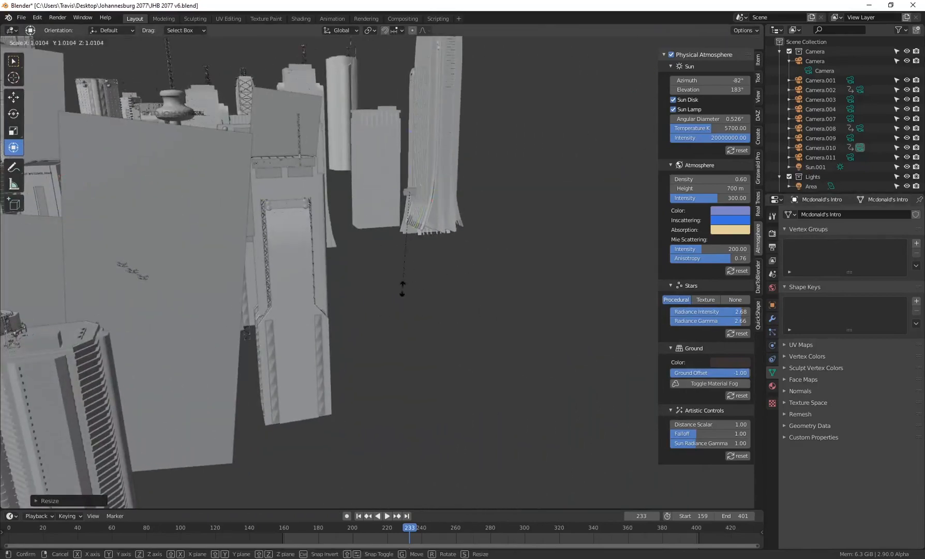
pyautogui.click(353, 446)
pyautogui.press('g')
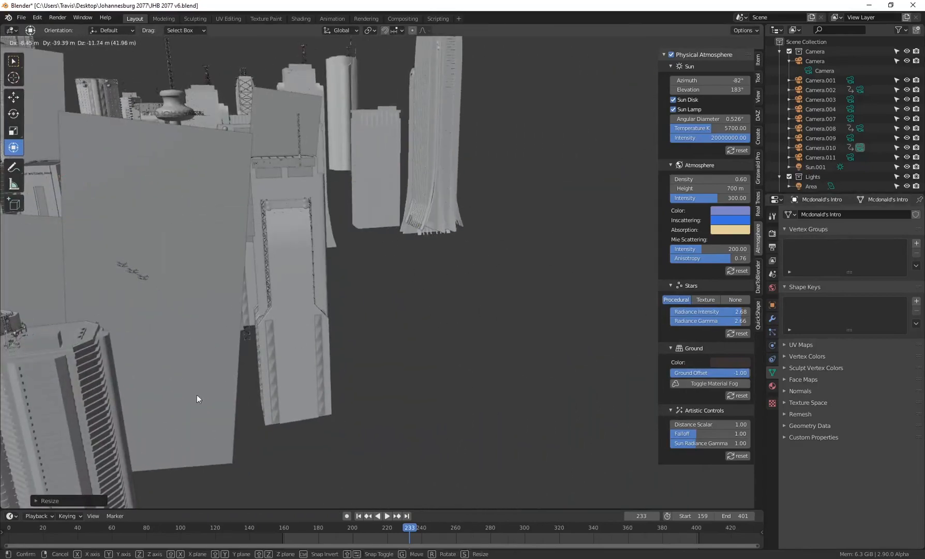
pyautogui.click(197, 398)
pyautogui.moveTo(288, 385); pyautogui.dragTo(310, 303, button='middle')
pyautogui.moveTo(303, 286); pyautogui.dragTo(367, 309)
pyautogui.moveTo(458, 320); pyautogui.dragTo(265, 267, button='middle')
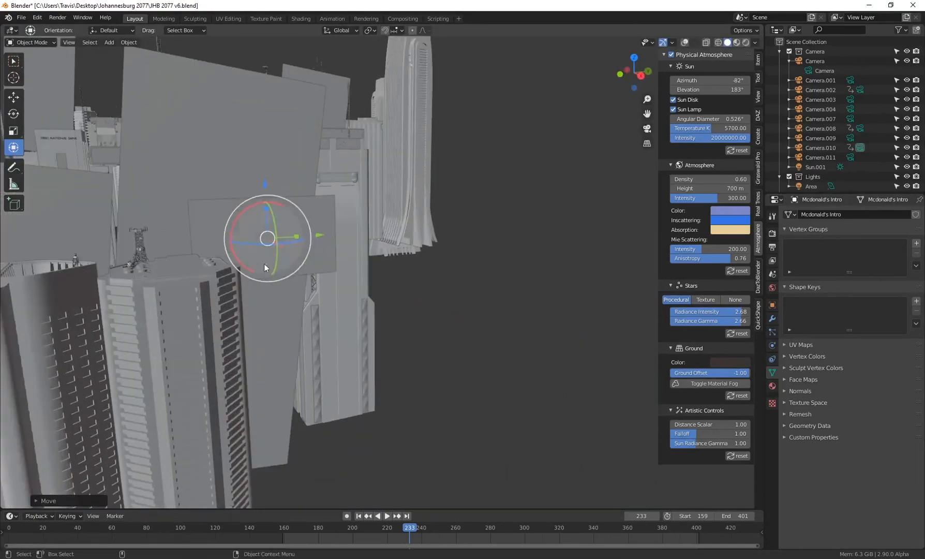
# Show the scene in rendered shading, switch to the Shading workspace and spread apart the McDonald's material's movie texture and Principled BSDF nodes
pyautogui.click(746, 42)
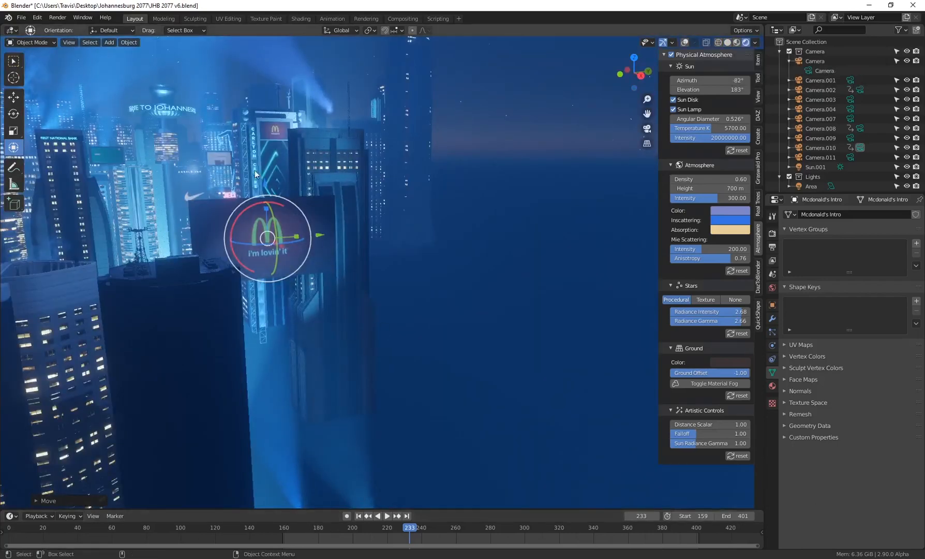
pyautogui.click(307, 19)
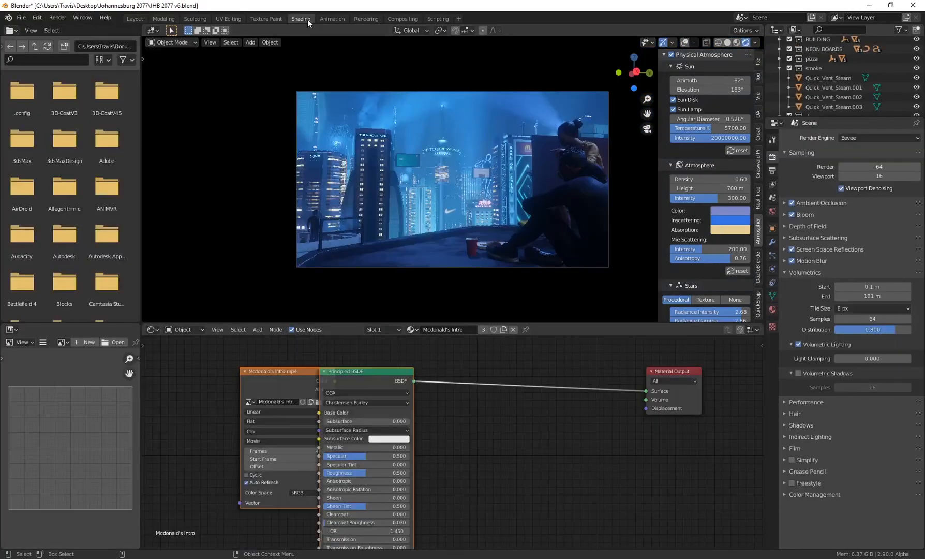
pyautogui.moveTo(269, 378); pyautogui.dragTo(219, 375)
pyautogui.click(234, 375)
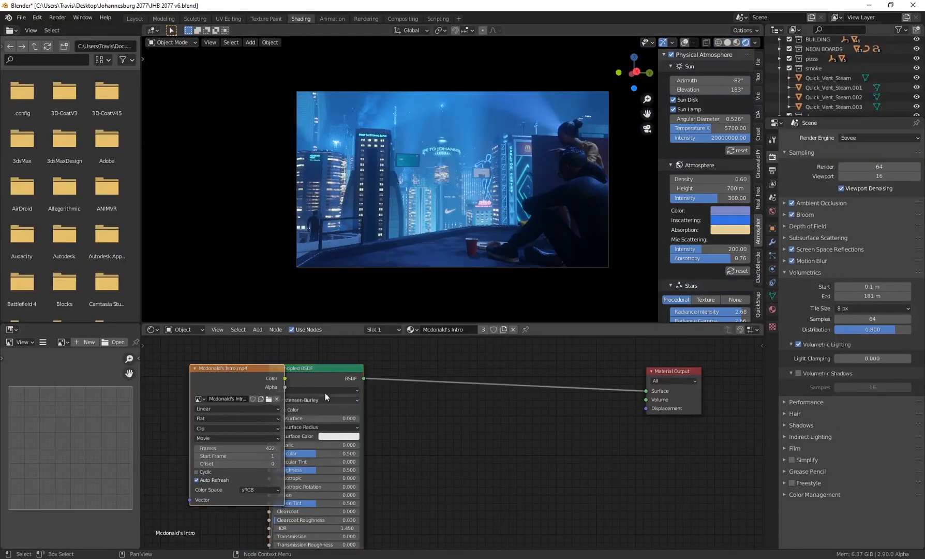
pyautogui.moveTo(342, 381); pyautogui.dragTo(419, 394)
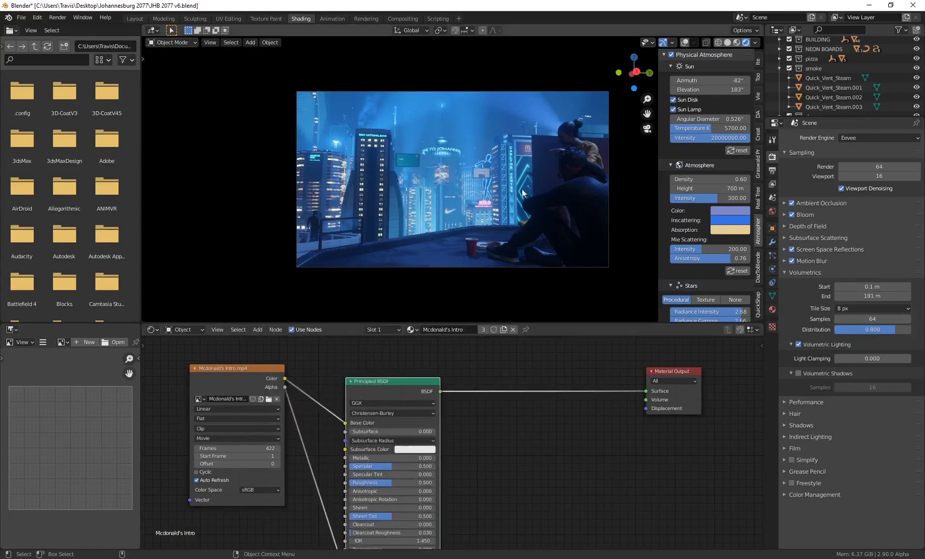
# Select the McDonald's billboard plane and move it to the middle of the camera's view
pyautogui.click(543, 146)
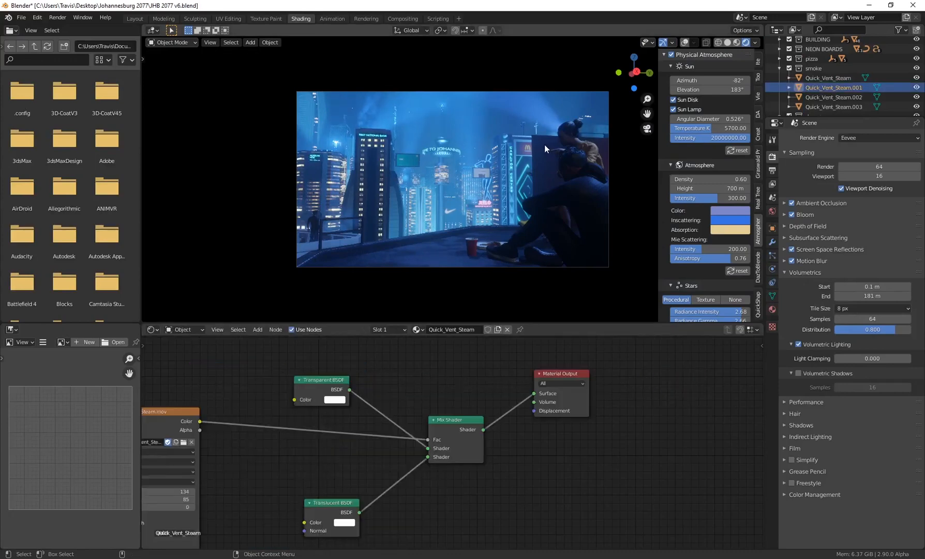
pyautogui.click(647, 129)
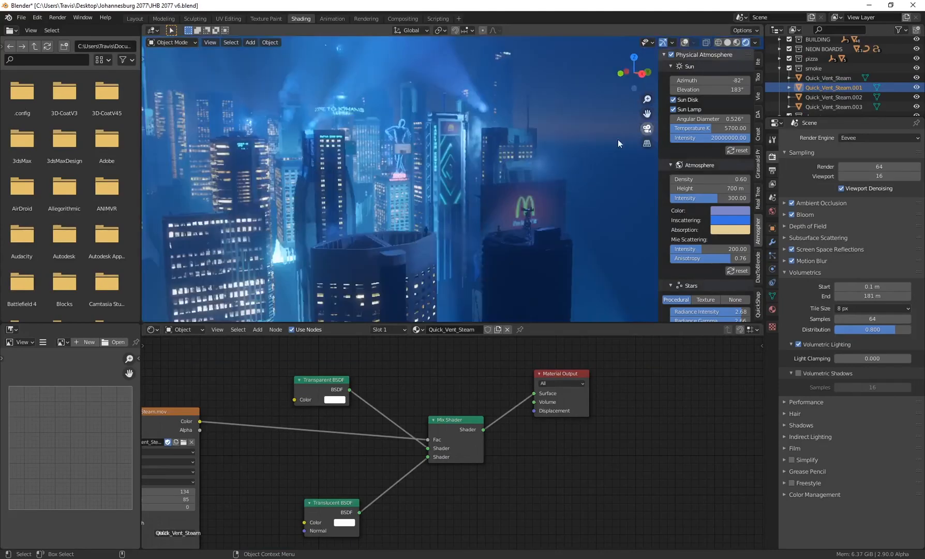
pyautogui.click(554, 196)
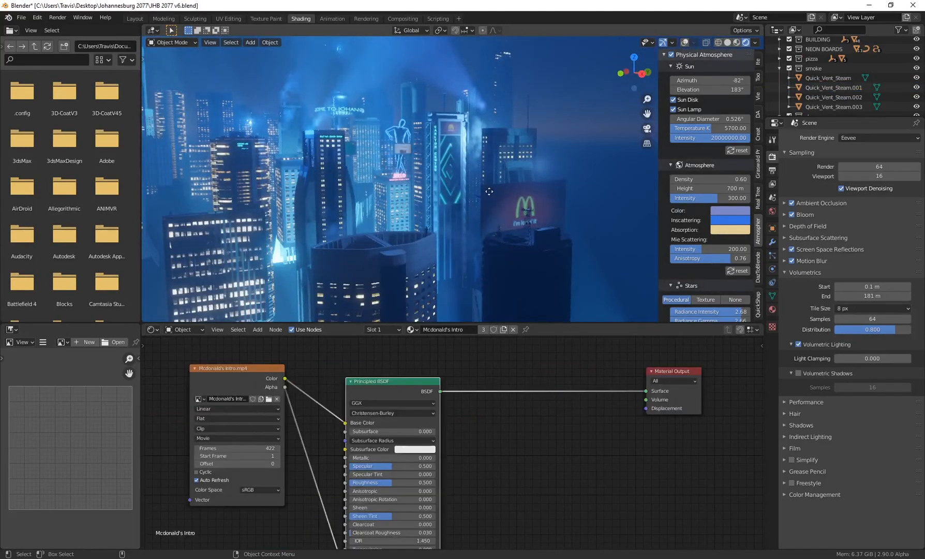
pyautogui.press('g')
pyautogui.click(653, 137)
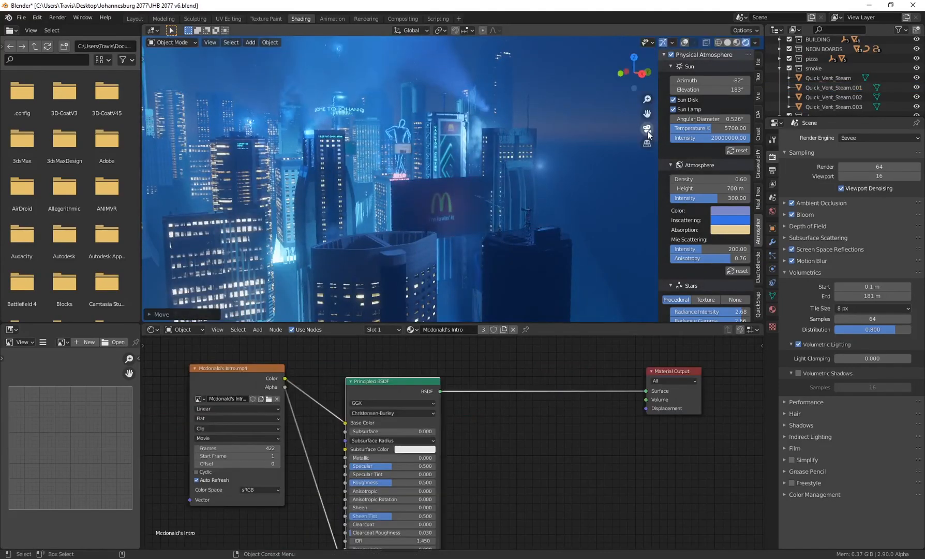
pyautogui.click(647, 129)
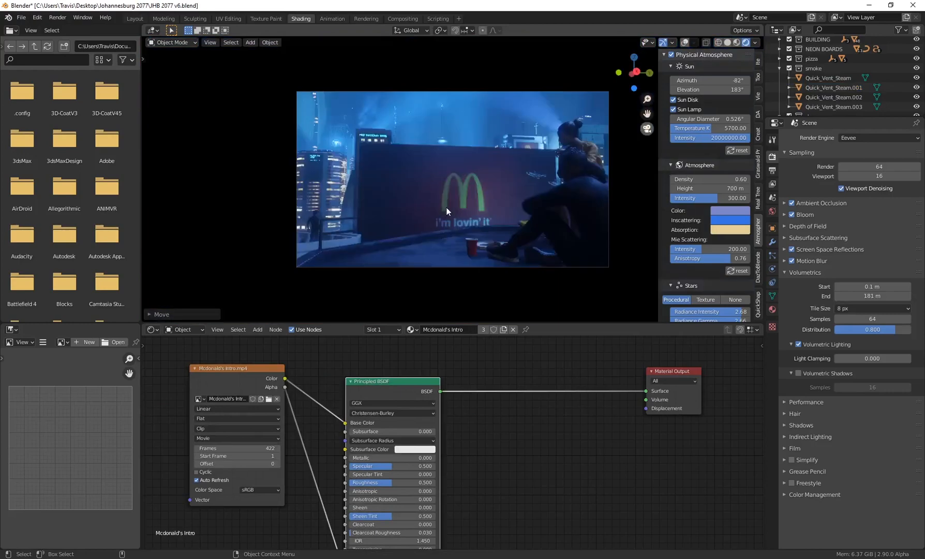
# Enable Cyclic on the Mcdonald's Intro.mp4 node and insert a Mix Shader between the Principled BSDF and the Material Output
pyautogui.click(197, 472)
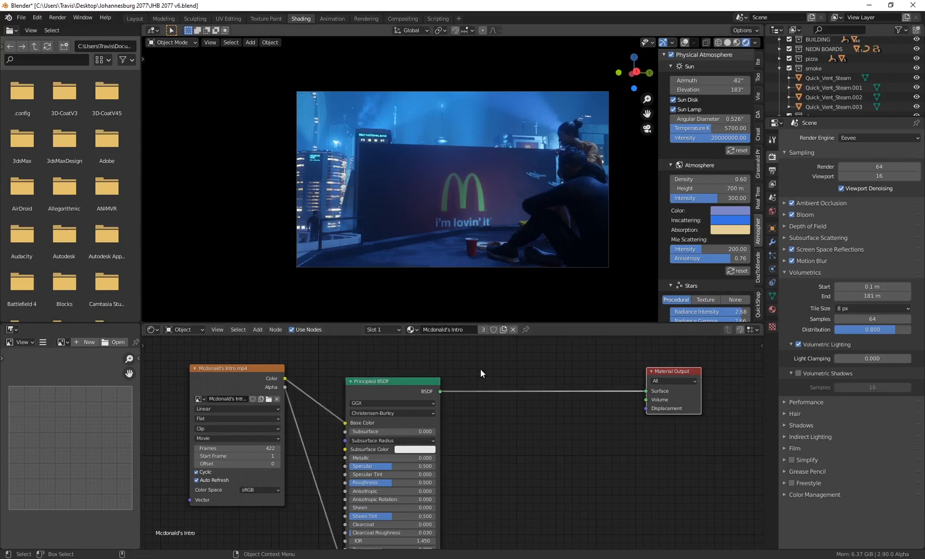
pyautogui.moveTo(524, 437); pyautogui.dragTo(476, 424, button='middle')
pyautogui.hotkey('shift', 'a')
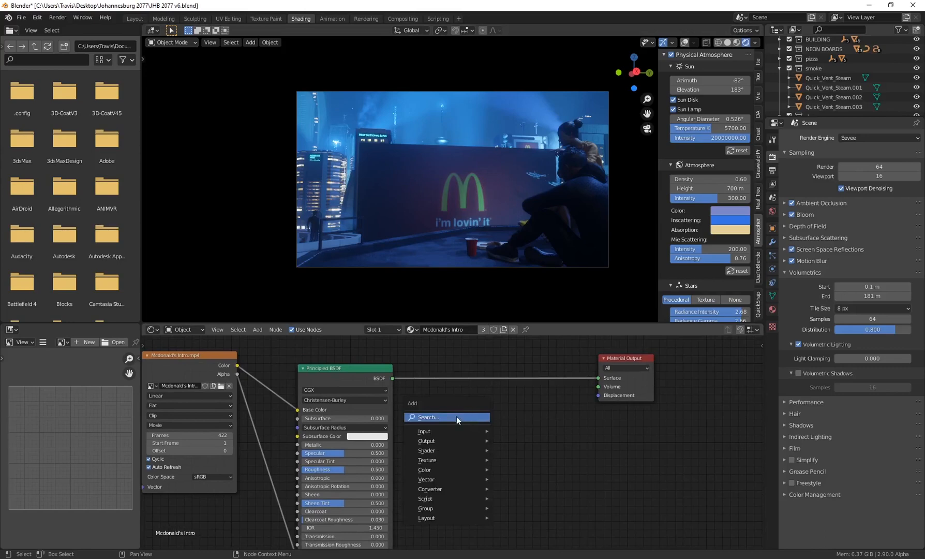
pyautogui.click(457, 420)
pyautogui.write('mix')
pyautogui.click(485, 435)
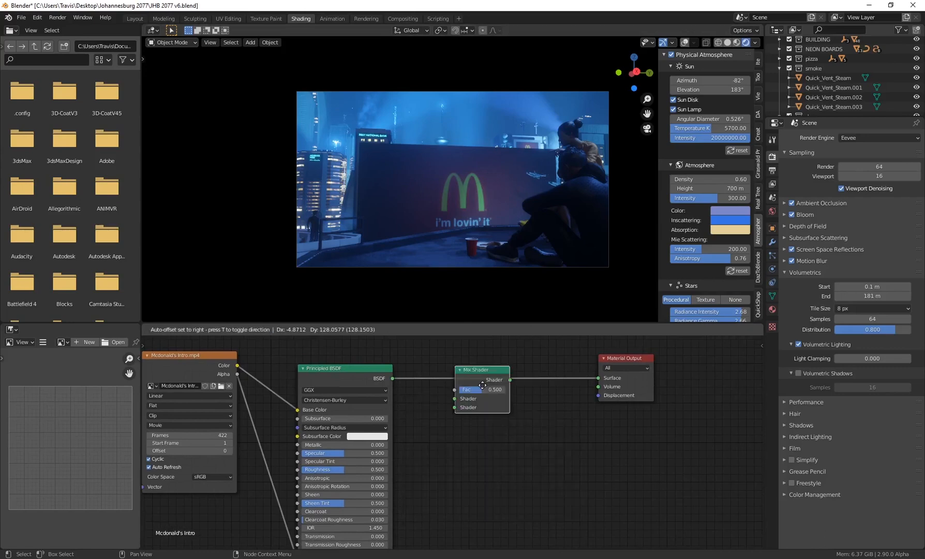
pyautogui.click(483, 385)
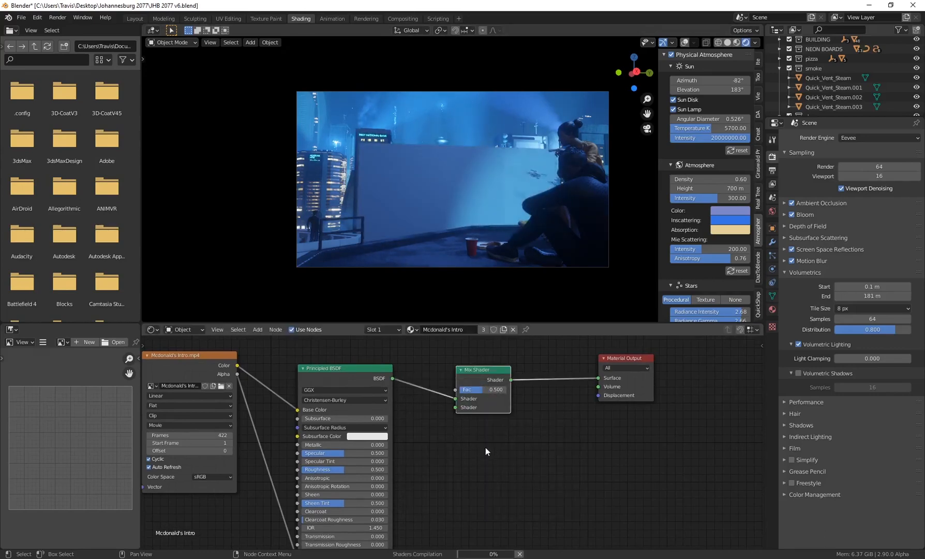
# Add an Emission shader and connect it to the Mix Shader's second shader input
pyautogui.hotkey('shift', 'a')
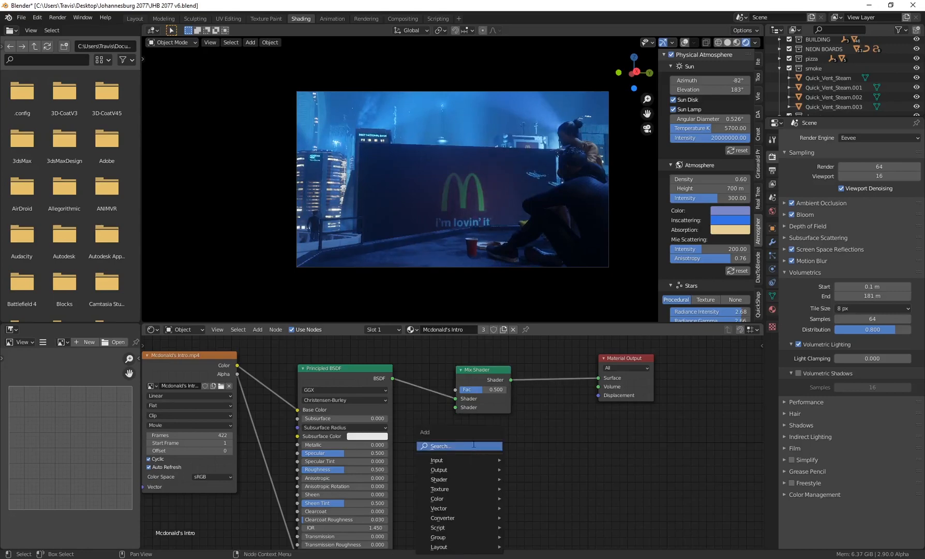
pyautogui.click(472, 446)
pyautogui.write('emission')
pyautogui.click(502, 456)
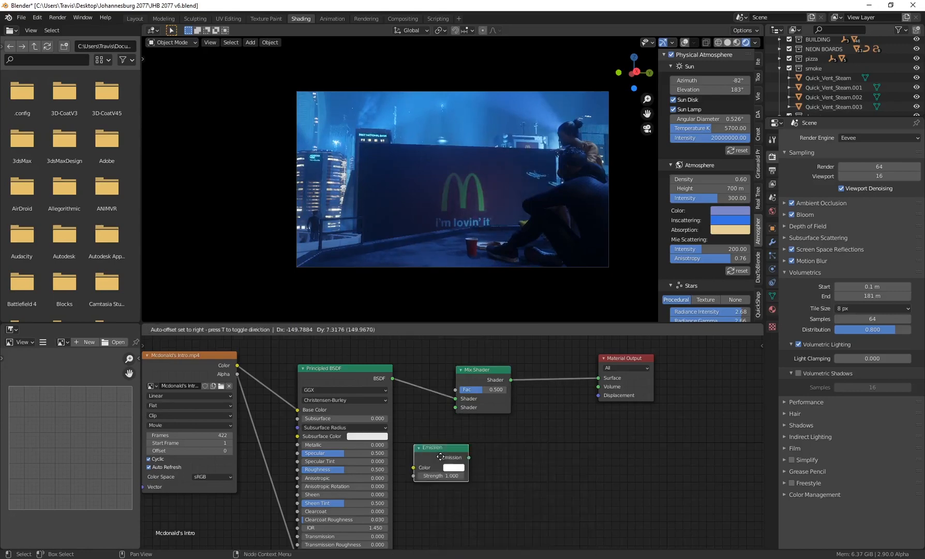
pyautogui.click(472, 452)
pyautogui.moveTo(468, 457); pyautogui.dragTo(456, 407)
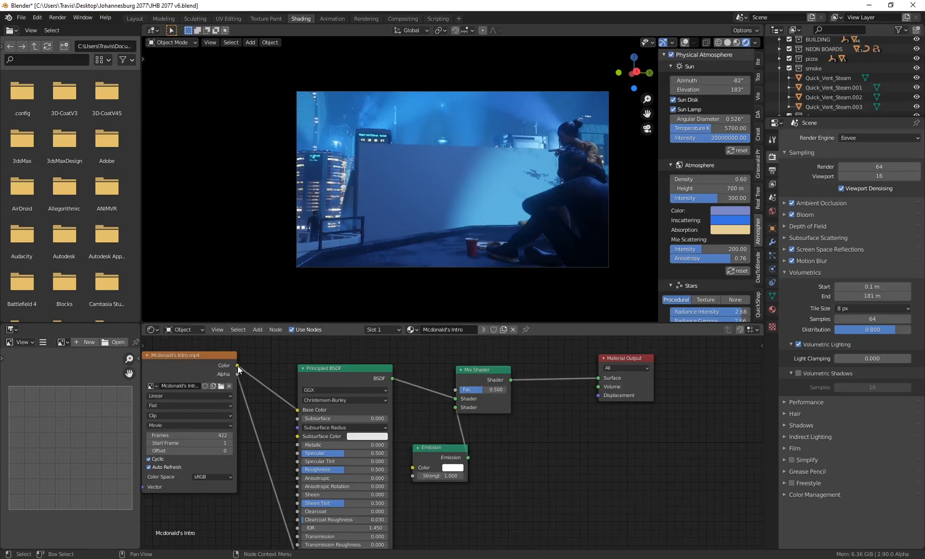
# Connect the movie texture's Color to the Emission color and disconnect it from the Principled BSDF's Base Color
pyautogui.moveTo(238, 366); pyautogui.dragTo(413, 421)
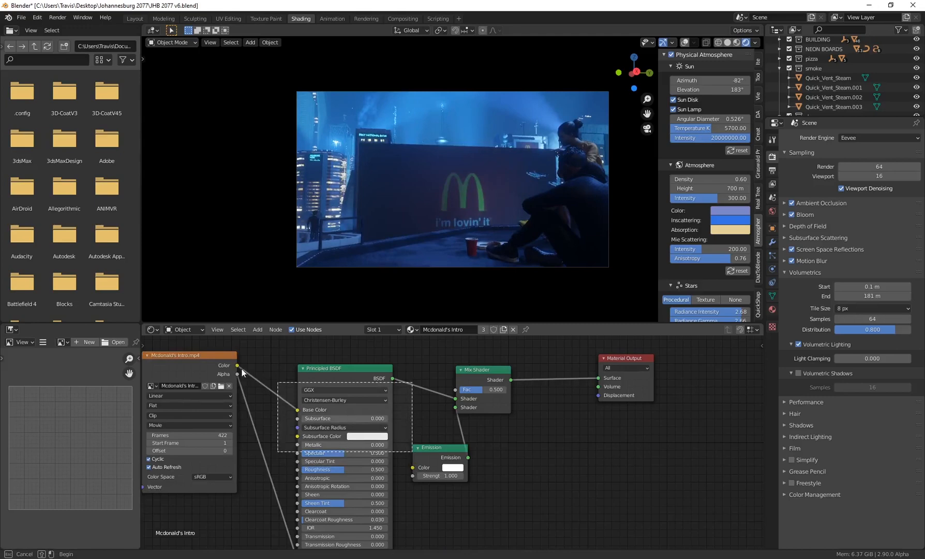
pyautogui.moveTo(237, 365); pyautogui.dragTo(466, 464)
pyautogui.moveTo(296, 410); pyautogui.dragTo(275, 399)
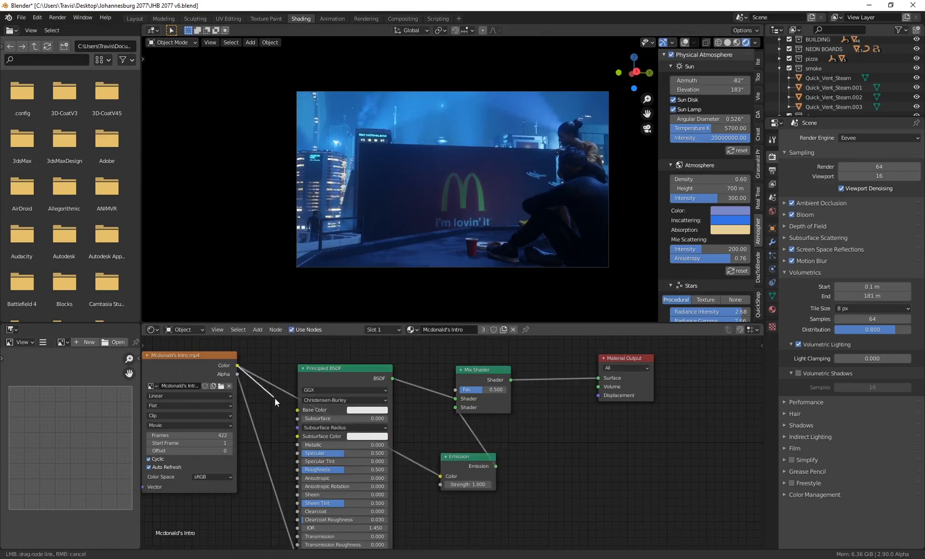
pyautogui.moveTo(447, 445); pyautogui.dragTo(472, 470)
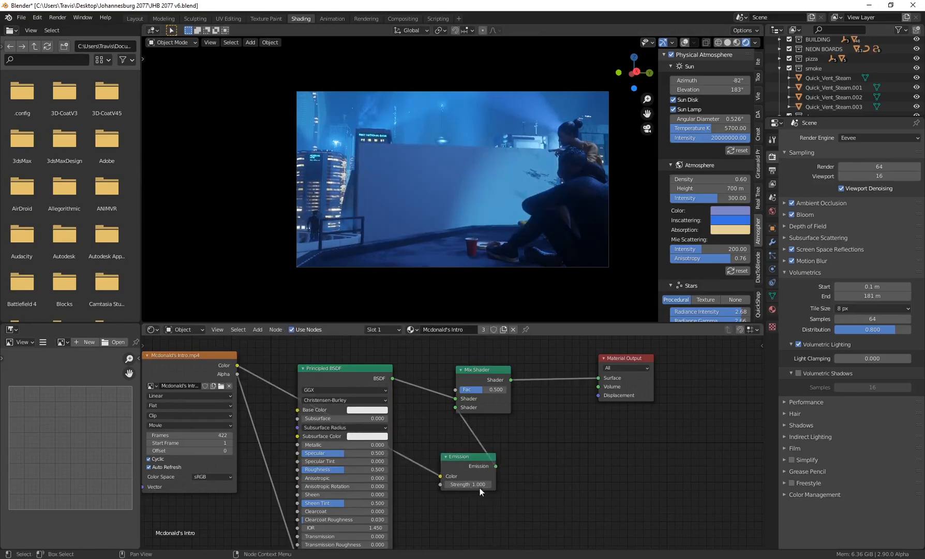
# Set the Emission shader's strength to 400 on the McDonald's billboard material
pyautogui.click(481, 489)
pyautogui.click(487, 488)
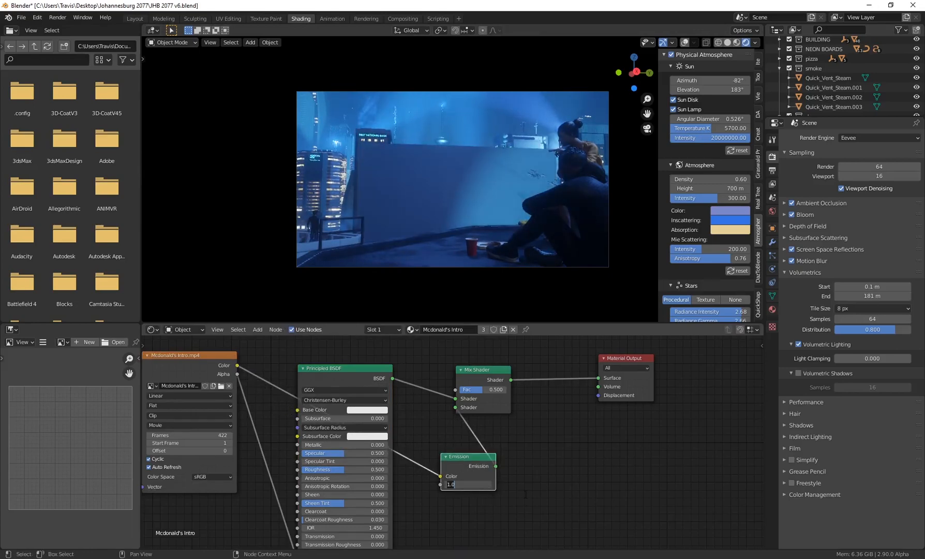
pyautogui.write('400')
pyautogui.press('Return')
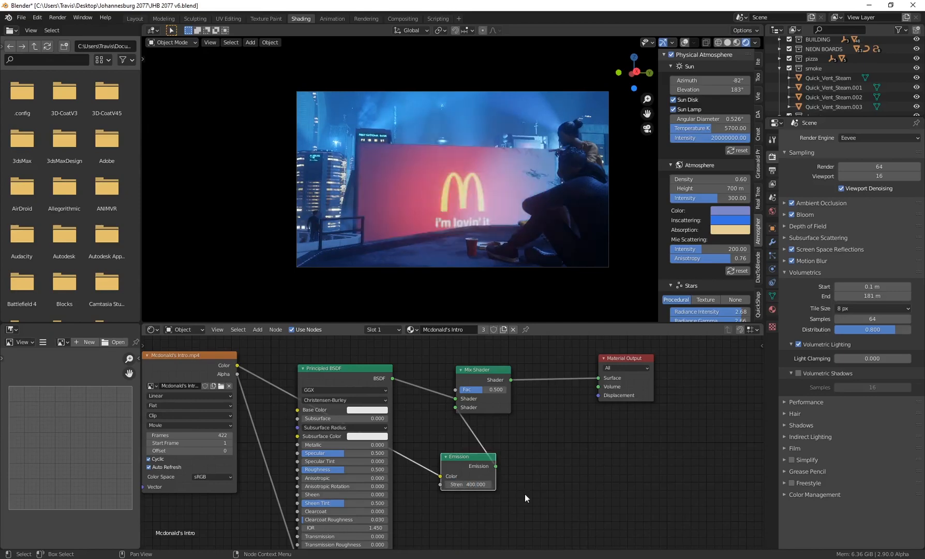
# Set the McDonald's billboard Emission strength to 800 and space the Emission and Mix Shader nodes farther from the Principled BSDF
pyautogui.click(477, 485)
pyautogui.write('800')
pyautogui.press('Return')
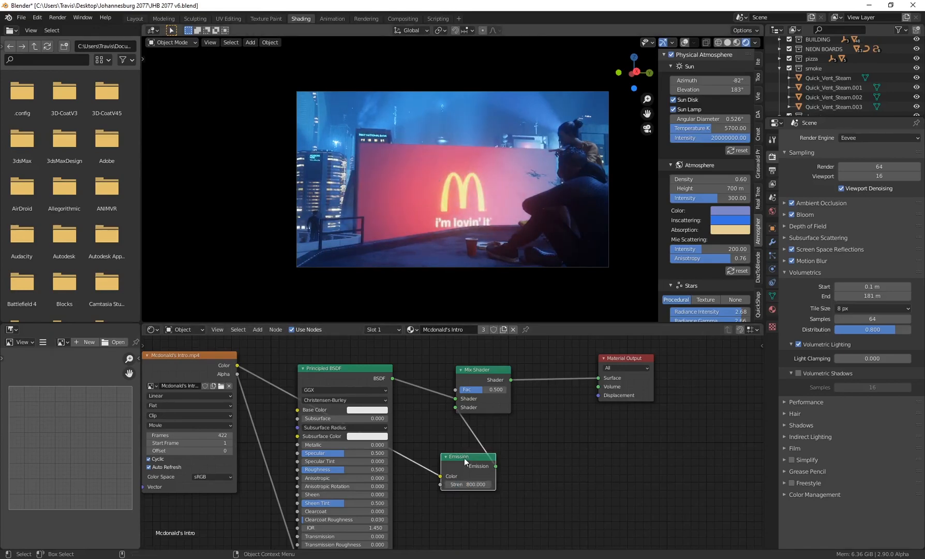
pyautogui.moveTo(459, 472); pyautogui.dragTo(459, 481)
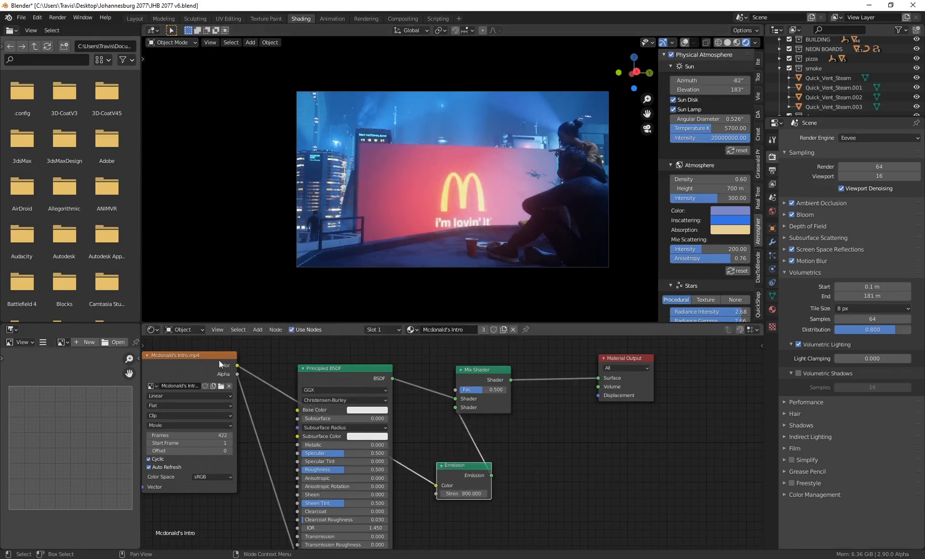
pyautogui.moveTo(486, 371); pyautogui.dragTo(509, 372)
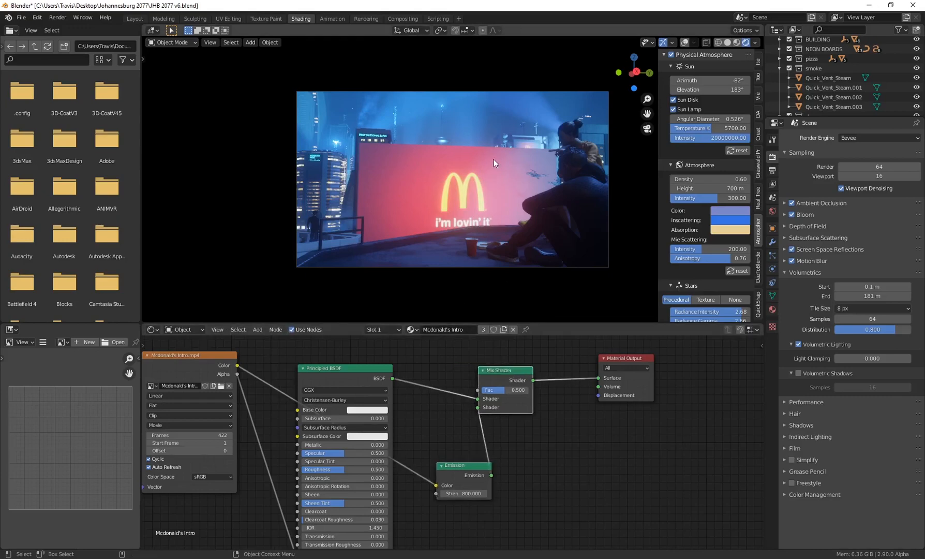
# Leave the camera view, show the viewport overlays and delete the McDonald's billboard plane from the city
pyautogui.click(647, 128)
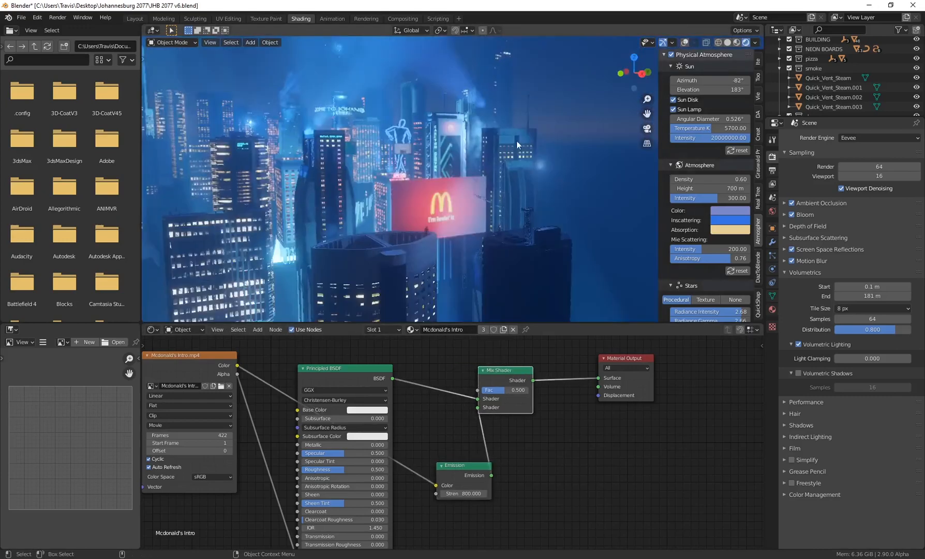
pyautogui.click(444, 193)
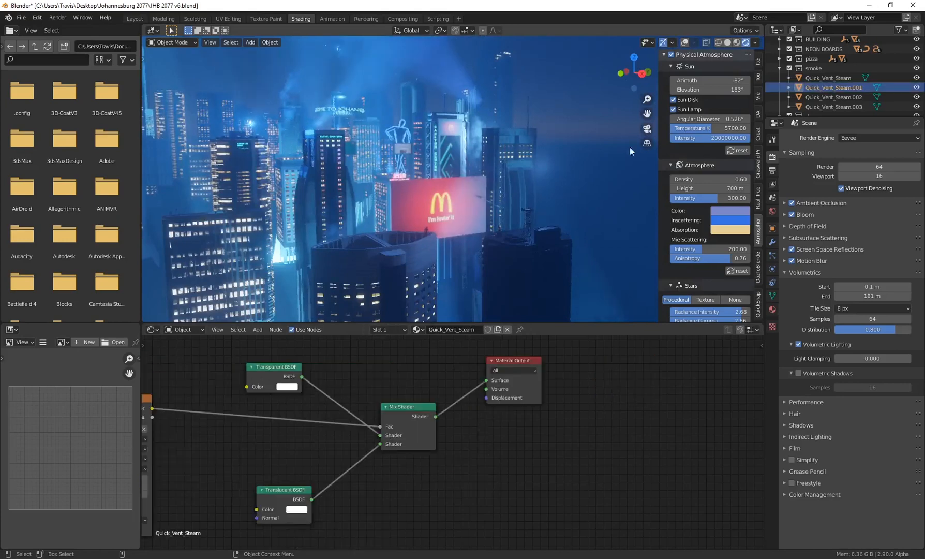
pyautogui.click(684, 42)
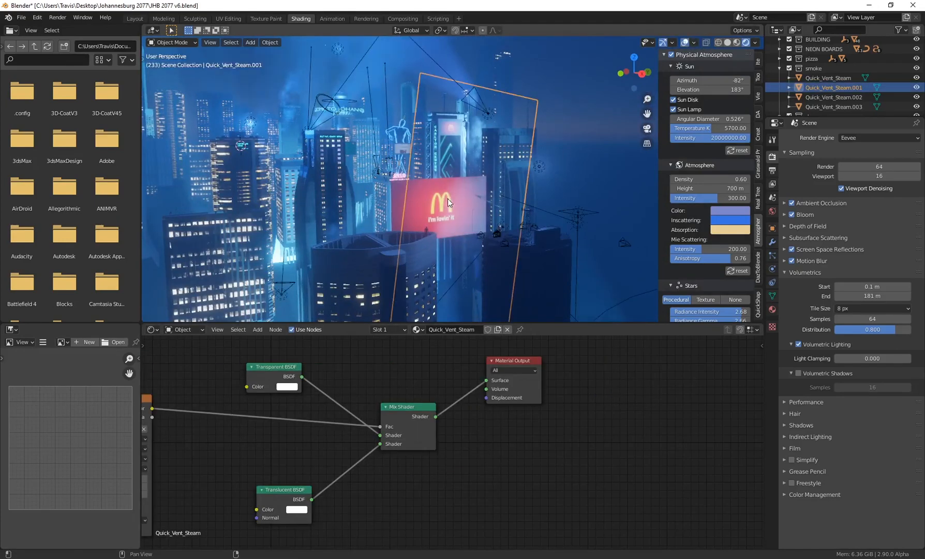
pyautogui.click(401, 195)
pyautogui.press('Delete')
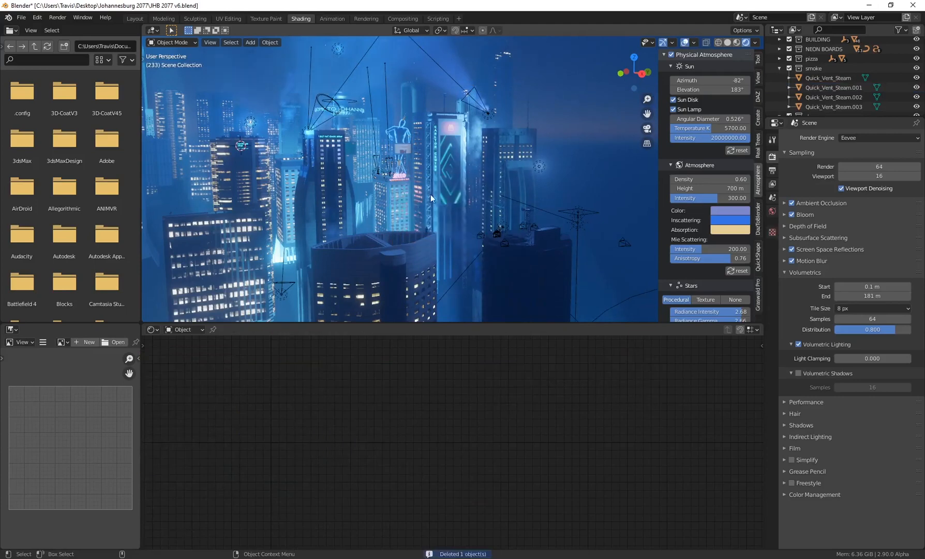
# Check the city scene through the active camera, first in the Shading workspace and then in the Layout workspace
pyautogui.click(647, 128)
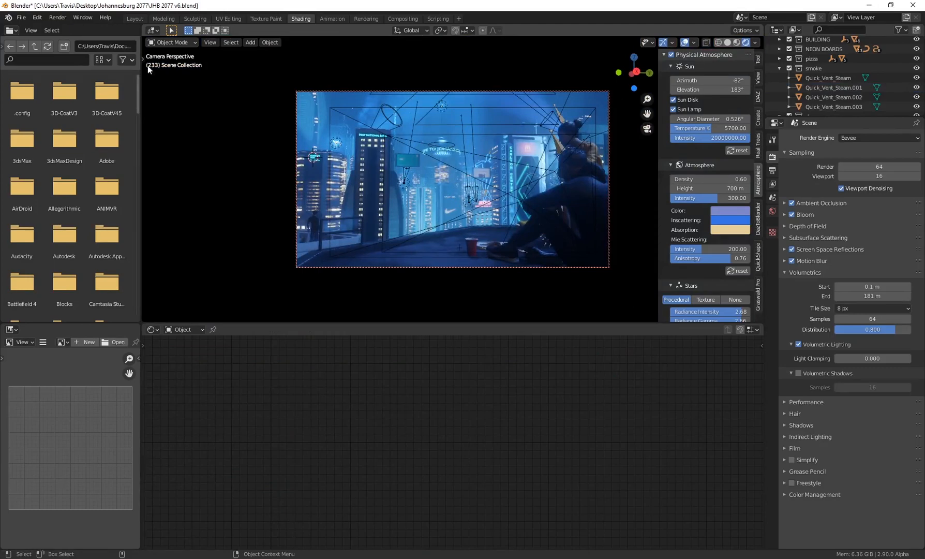
pyautogui.click(135, 18)
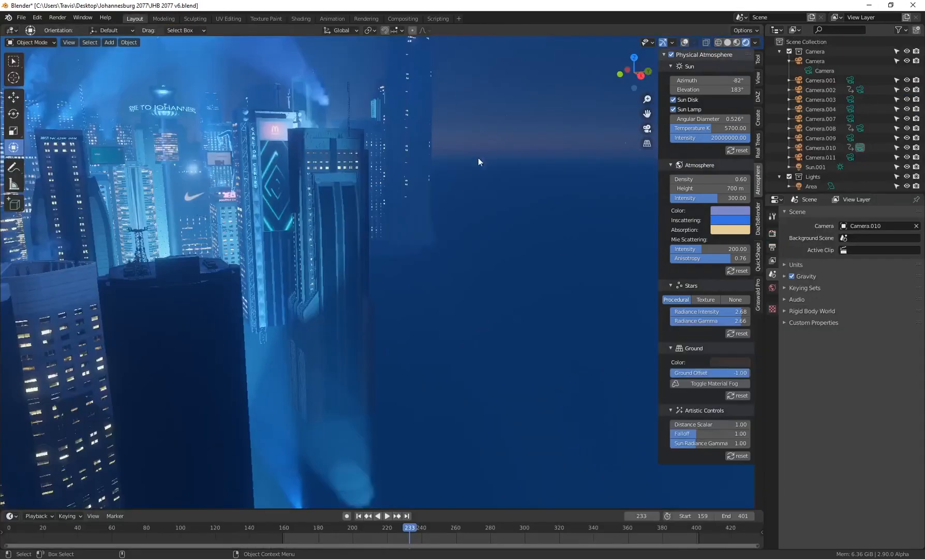
pyautogui.click(648, 129)
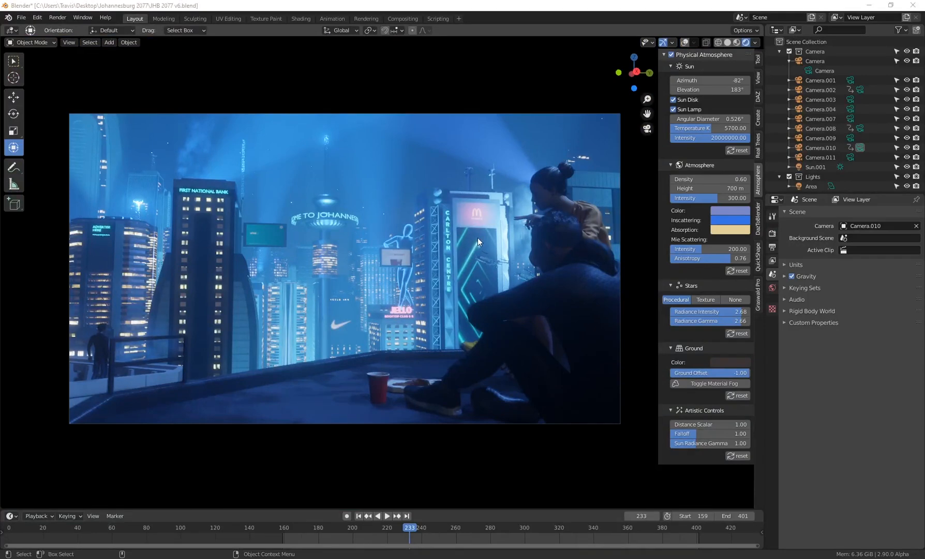
pyautogui.click(648, 129)
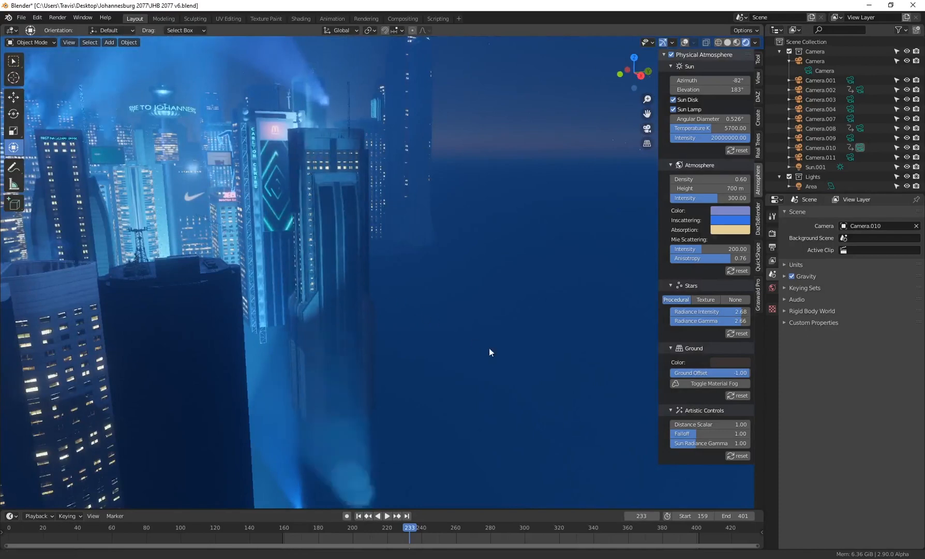
# Select the neon maze billboard on the Carlton Centre tower and show its material settings with the overlays on
pyautogui.moveTo(490, 348); pyautogui.dragTo(420, 251, button='middle')
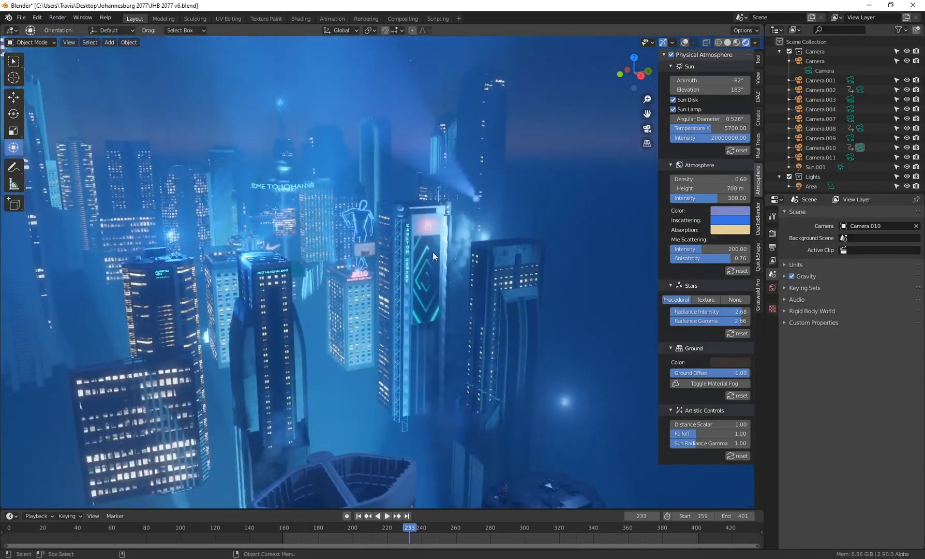
pyautogui.click(440, 253)
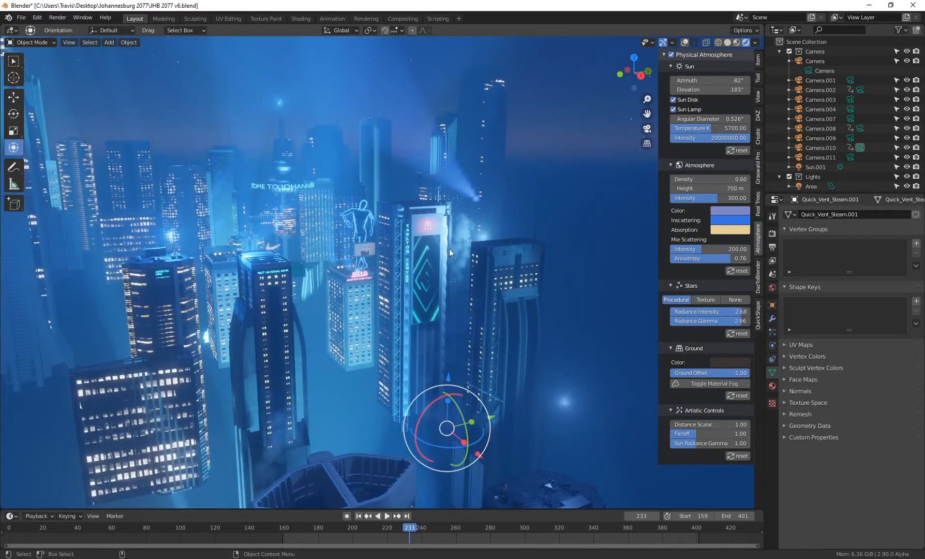
pyautogui.moveTo(449, 249); pyautogui.dragTo(448, 262, button='middle')
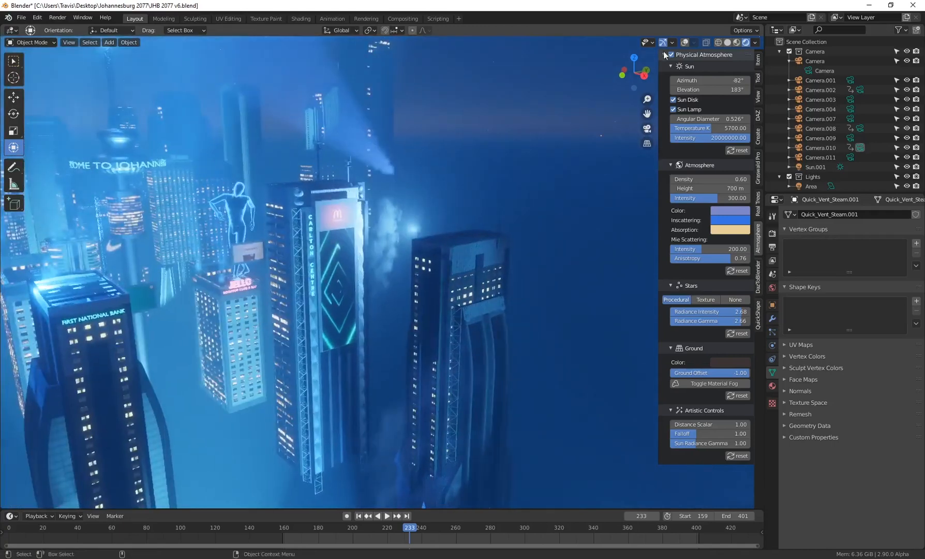
pyautogui.click(334, 265)
pyautogui.hotkey('shift', 'alt', 'z')
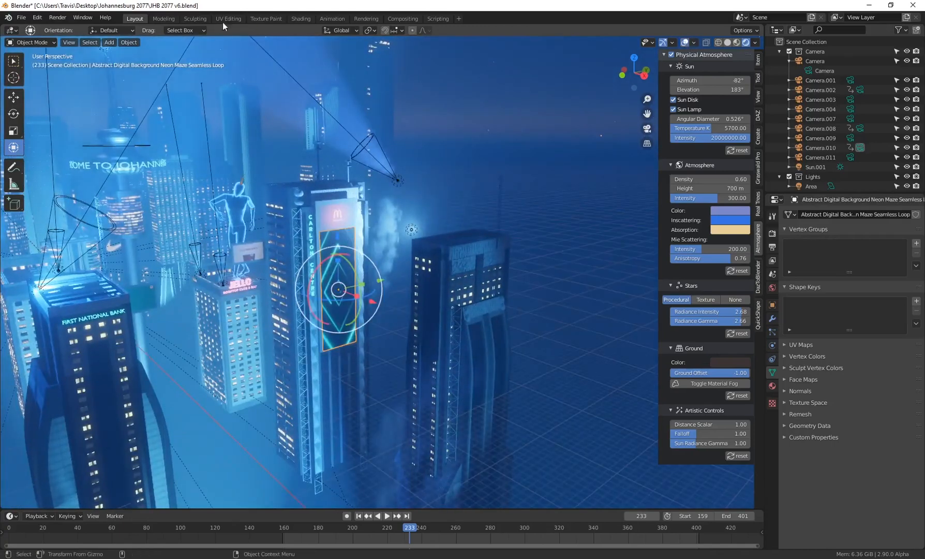
pyautogui.click(772, 387)
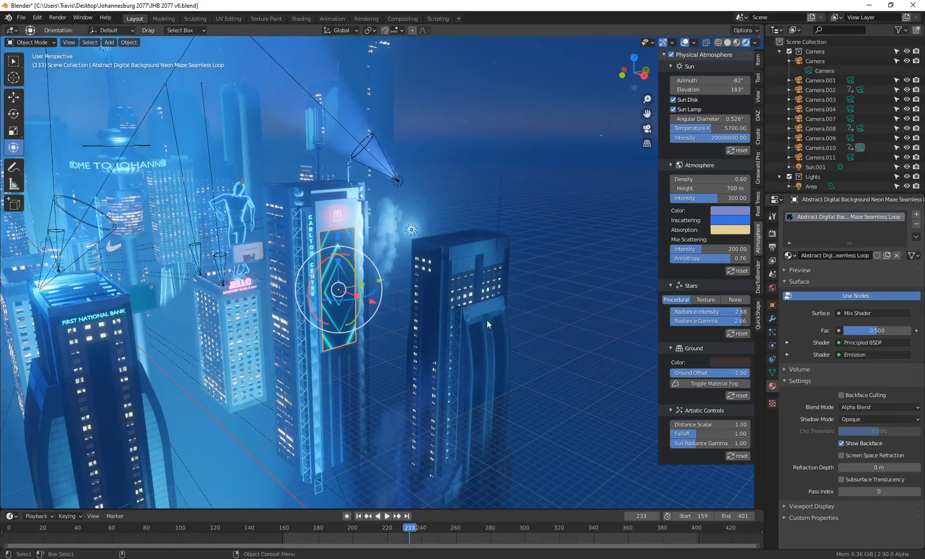
# Apply the Abstract Digital Background Neon Maze Seamless Loop material to the rooftop building with the antenna mast and hide the overlays
pyautogui.keyDown('shift'); pyautogui.moveTo(453, 403); pyautogui.dragTo(290, 175, button='middle'); pyautogui.keyUp('shift')
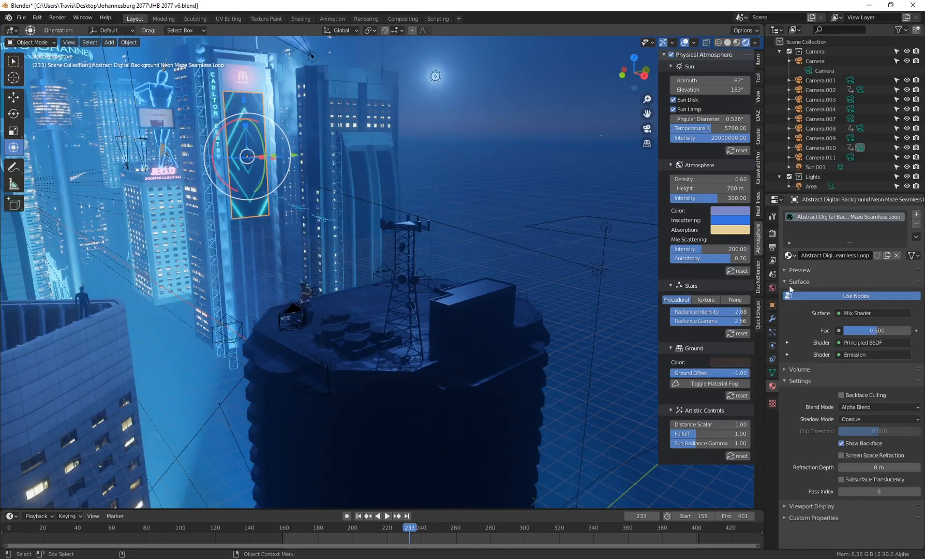
pyautogui.moveTo(383, 302); pyautogui.dragTo(367, 307)
pyautogui.scroll(4, 345, 326)
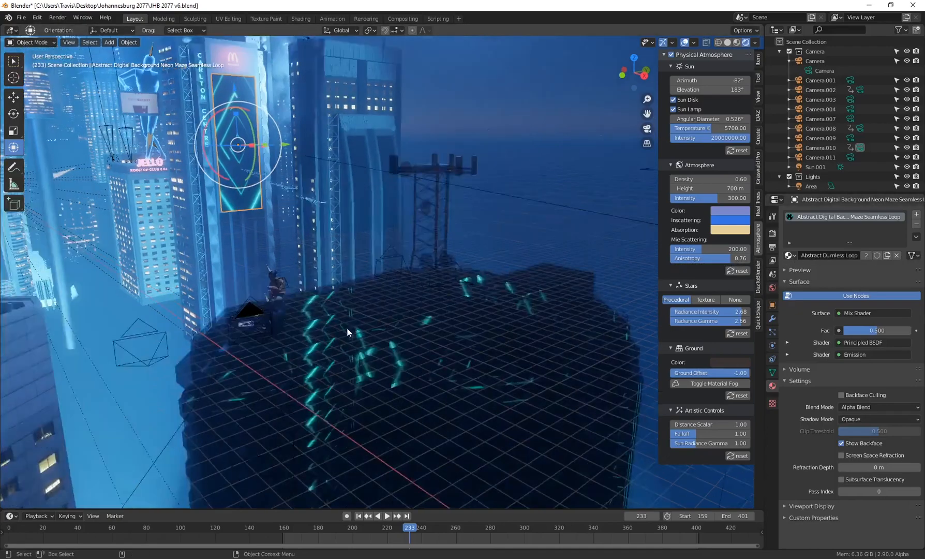
pyautogui.click(684, 43)
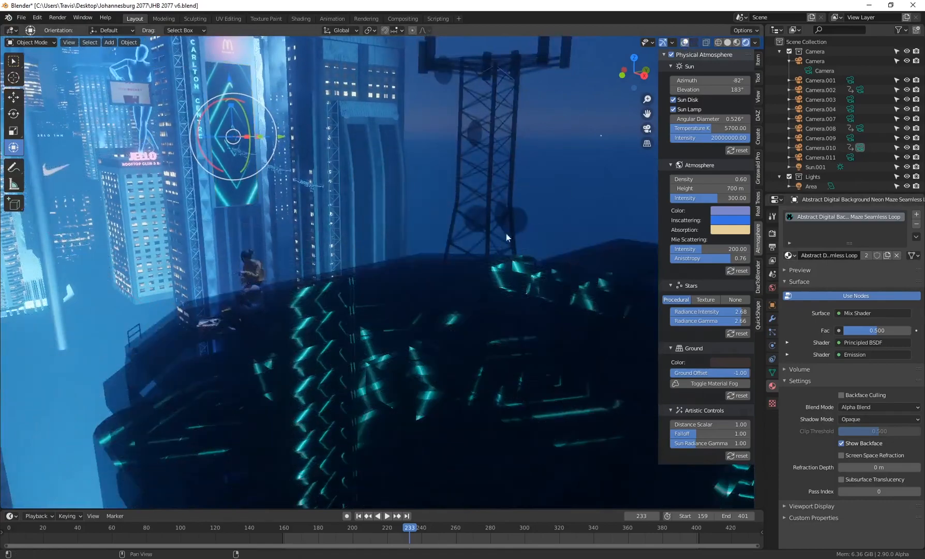
pyautogui.moveTo(446, 272); pyautogui.dragTo(243, 315, button='middle')
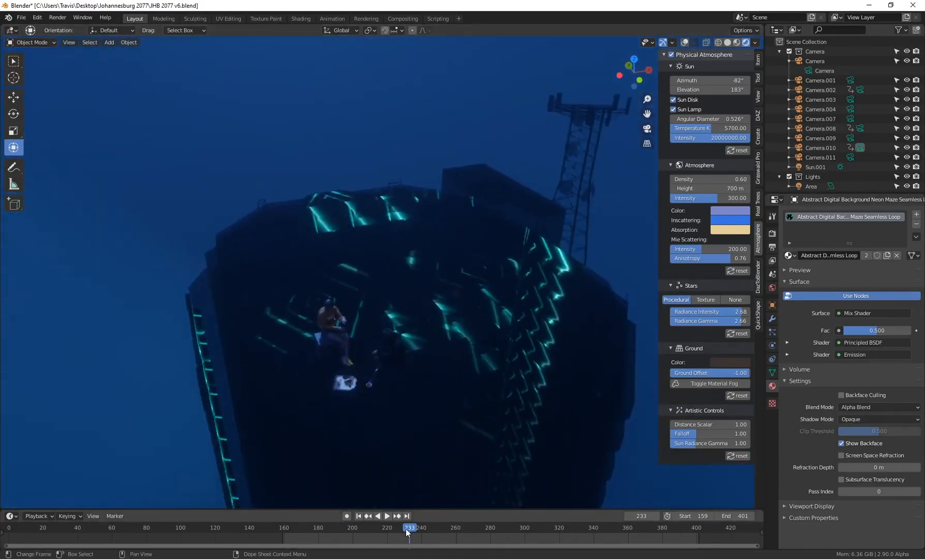
# Play the animation to watch the neon pattern on the rooftop building and the billboards through the camera, stopping at frame 200
pyautogui.press('space')
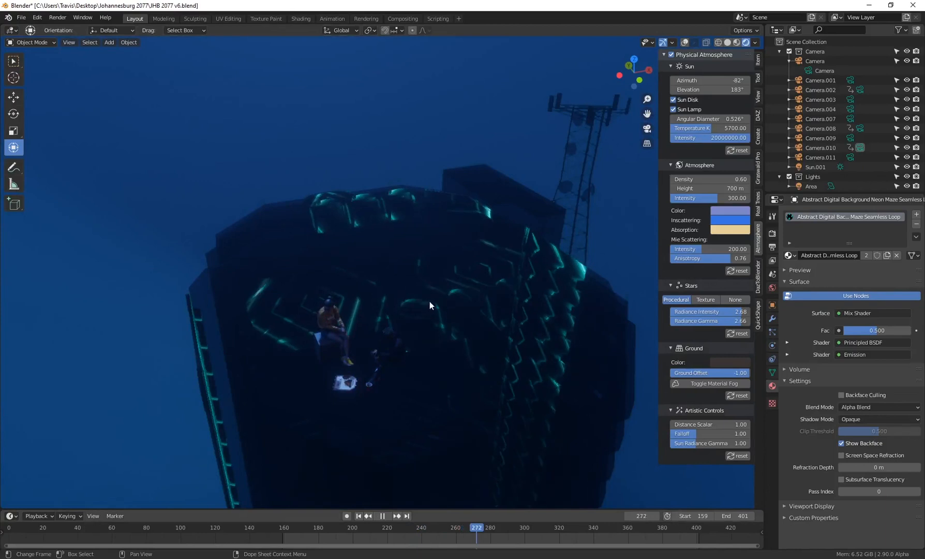
pyautogui.press('space')
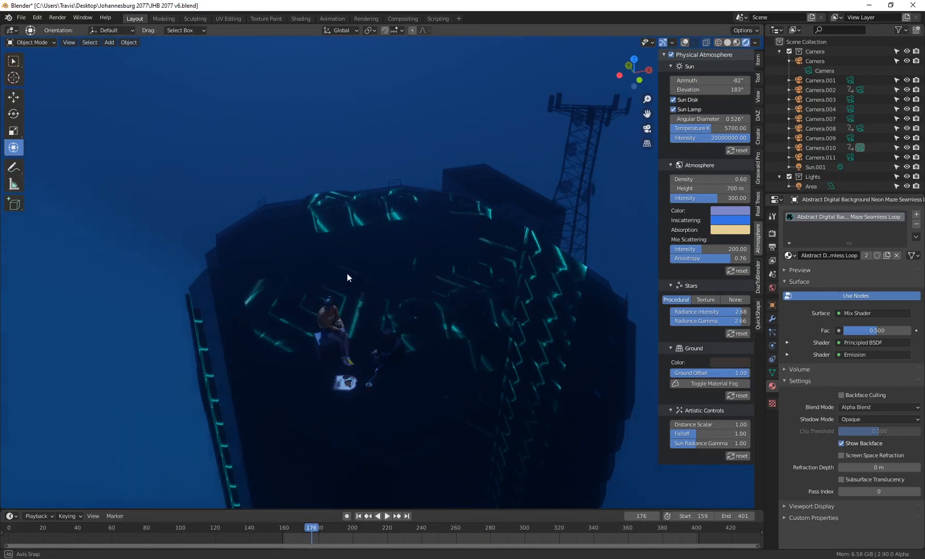
pyautogui.moveTo(346, 273); pyautogui.dragTo(380, 361, button='middle')
pyautogui.moveTo(366, 320); pyautogui.dragTo(368, 317, button='middle')
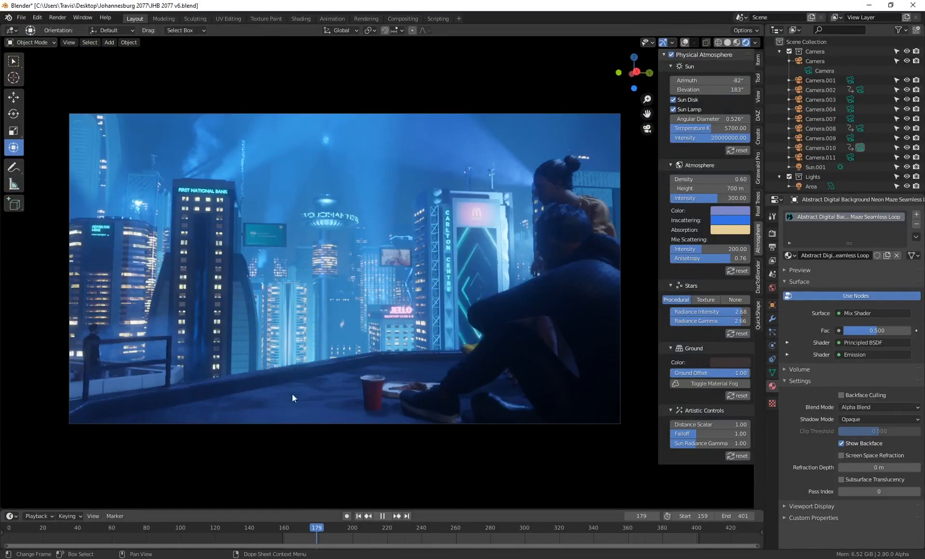
pyautogui.press('Escape')
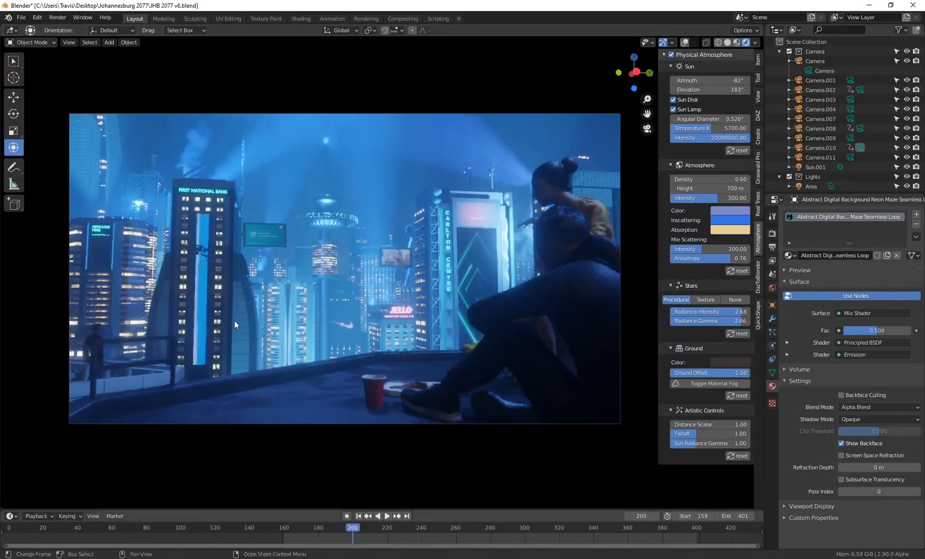
# Show the shader nodes of the Quick_Vent_Steam plane near the First National Bank tower and move the Material Output lower, beside the Mix Shader
pyautogui.click(647, 129)
pyautogui.keyDown('shift'); pyautogui.moveTo(287, 335); pyautogui.dragTo(402, 364, button='middle'); pyautogui.keyUp('shift')
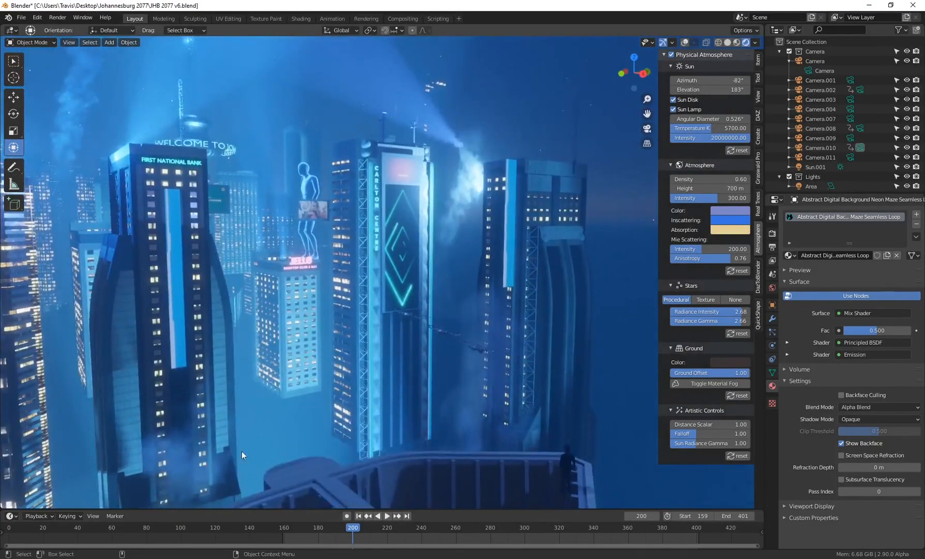
pyautogui.click(263, 424)
pyautogui.keyDown('shift'); pyautogui.moveTo(263, 424); pyautogui.dragTo(265, 382, button='middle'); pyautogui.keyUp('shift')
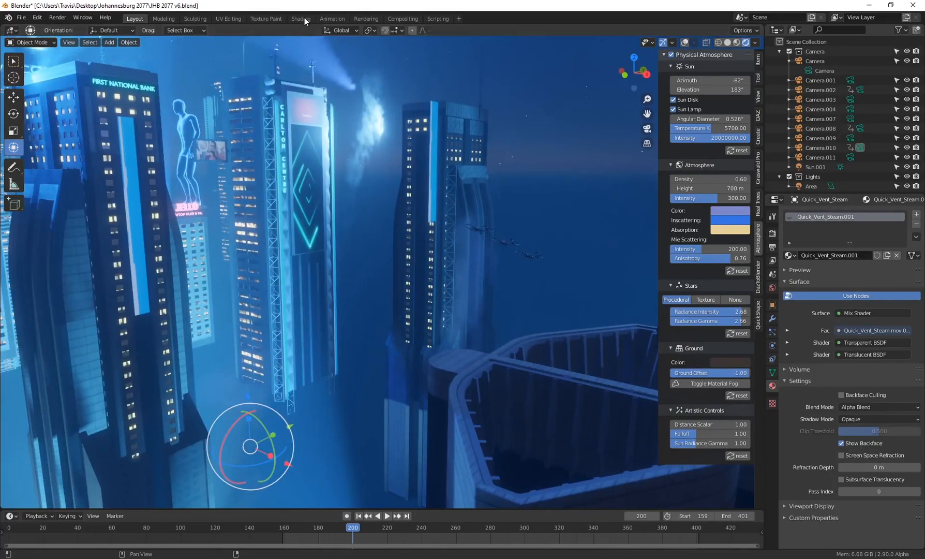
pyautogui.click(300, 18)
pyautogui.moveTo(276, 430); pyautogui.dragTo(357, 419, button='middle')
pyautogui.scroll(-1, 230, 409)
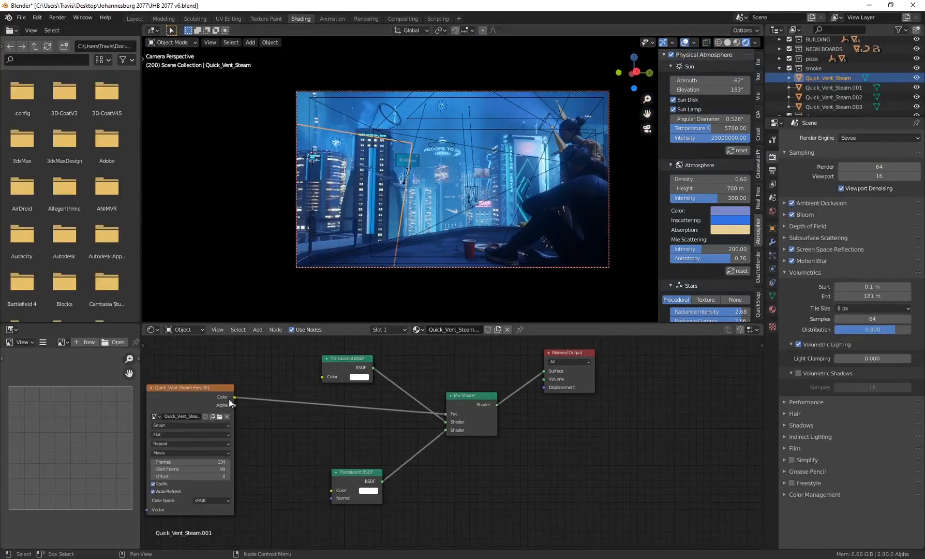
pyautogui.click(465, 401)
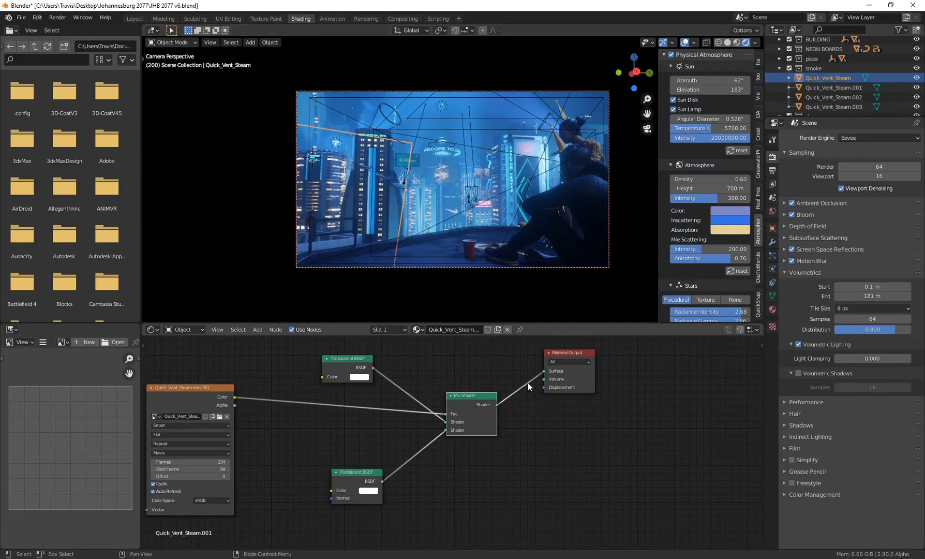
pyautogui.moveTo(566, 358); pyautogui.dragTo(585, 382)
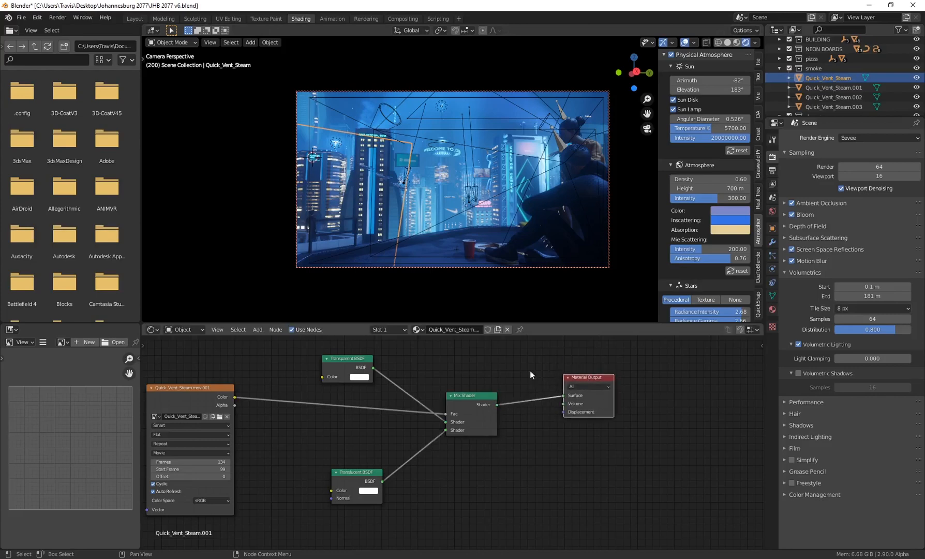
# Return to the Layout workspace, switch the viewport to solid shading and add a text object to the scene
pyautogui.click(135, 18)
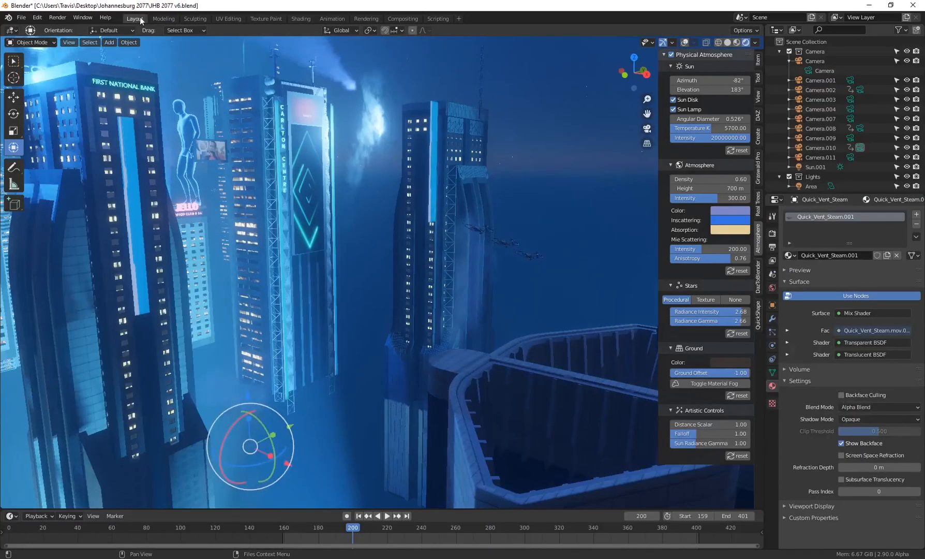
pyautogui.click(648, 128)
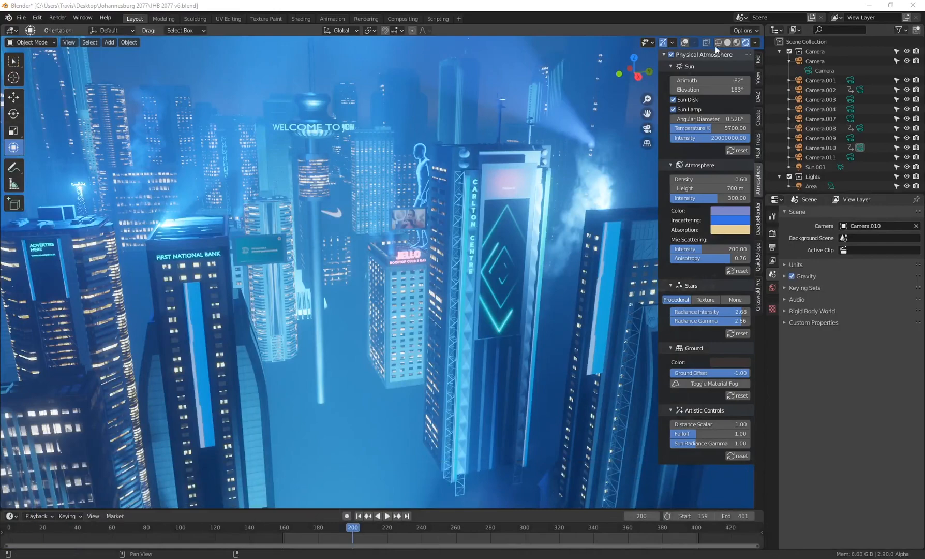
pyautogui.click(727, 43)
pyautogui.moveTo(381, 298); pyautogui.dragTo(424, 347, button='middle')
pyautogui.hotkey('shift', 'a')
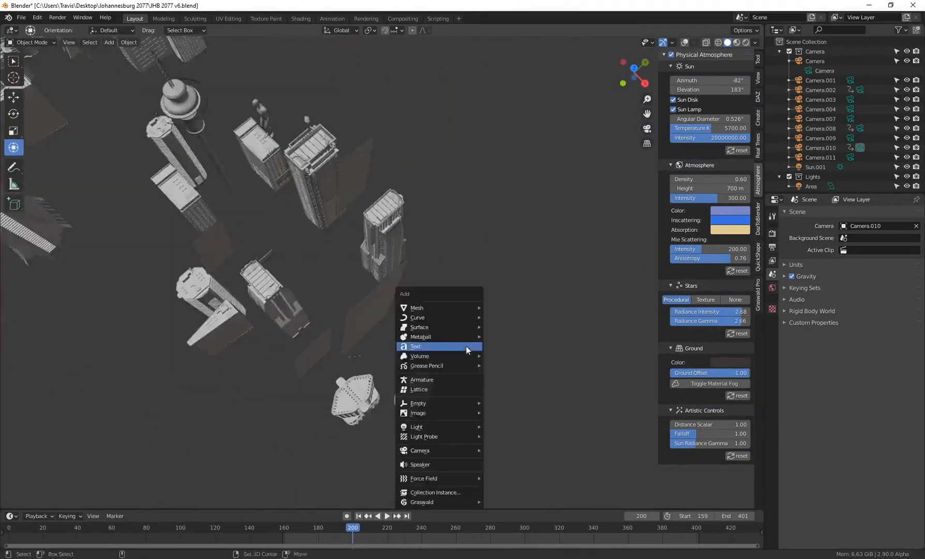
pyautogui.click(423, 347)
# Scale the new text object up about eight times and open its contents for editing
pyautogui.keyDown('alt'); pyautogui.moveTo(195, 255); pyautogui.dragTo(169, 192, button='middle'); pyautogui.keyUp('alt')
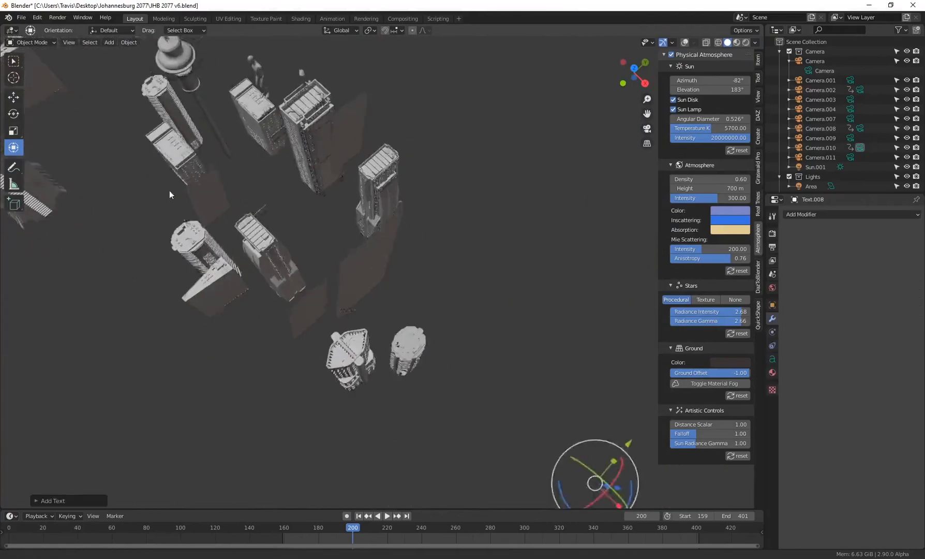
pyautogui.keyDown('alt'); pyautogui.moveTo(520, 345); pyautogui.dragTo(425, 277, button='middle'); pyautogui.keyUp('alt')
pyautogui.scroll(3, 425, 278)
pyautogui.keyDown('alt'); pyautogui.moveTo(507, 406); pyautogui.dragTo(401, 345, button='middle'); pyautogui.keyUp('alt')
pyautogui.press('s')
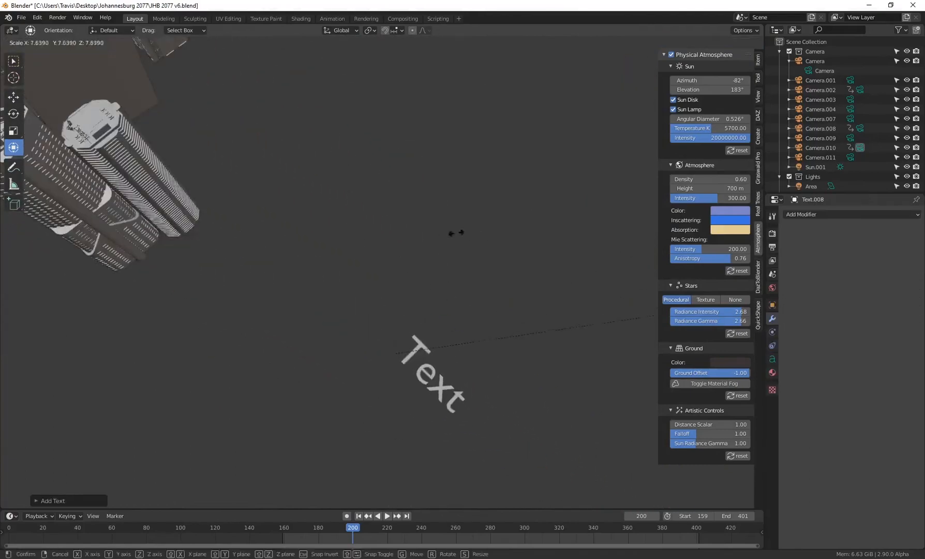
pyautogui.click(407, 245)
pyautogui.moveTo(407, 246)
pyautogui.mouseDown(button='middle')
pyautogui.moveTo(488, 202)
pyautogui.moveTo(414, 227)
pyautogui.mouseUp(button='middle')
pyautogui.press('Tab')
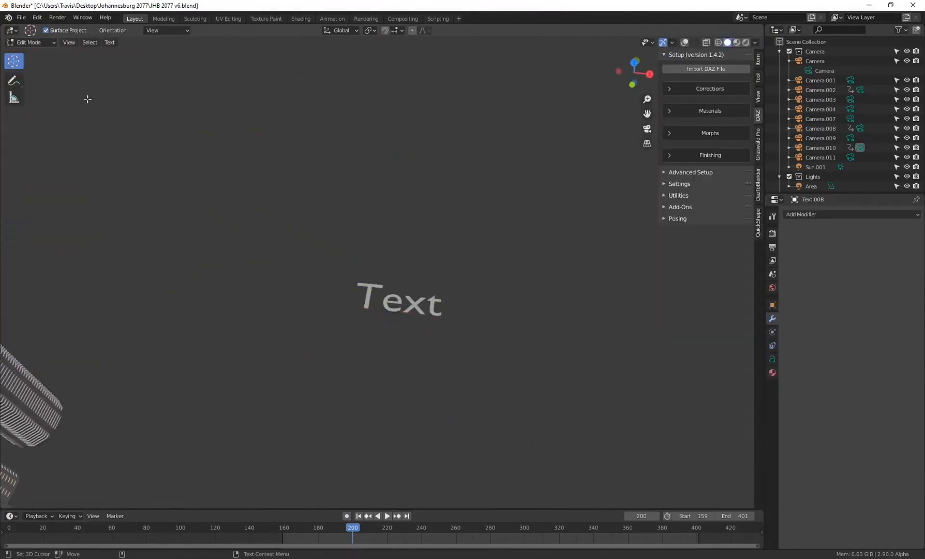
# Replace the placeholder contents of the new text object with BLENDER
pyautogui.press('BackSpace')
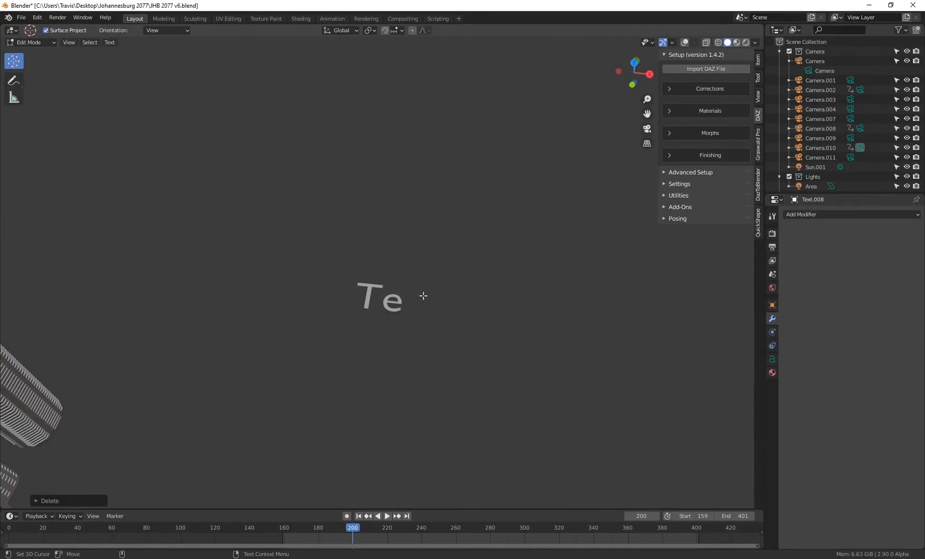
pyautogui.write('BLENDER')
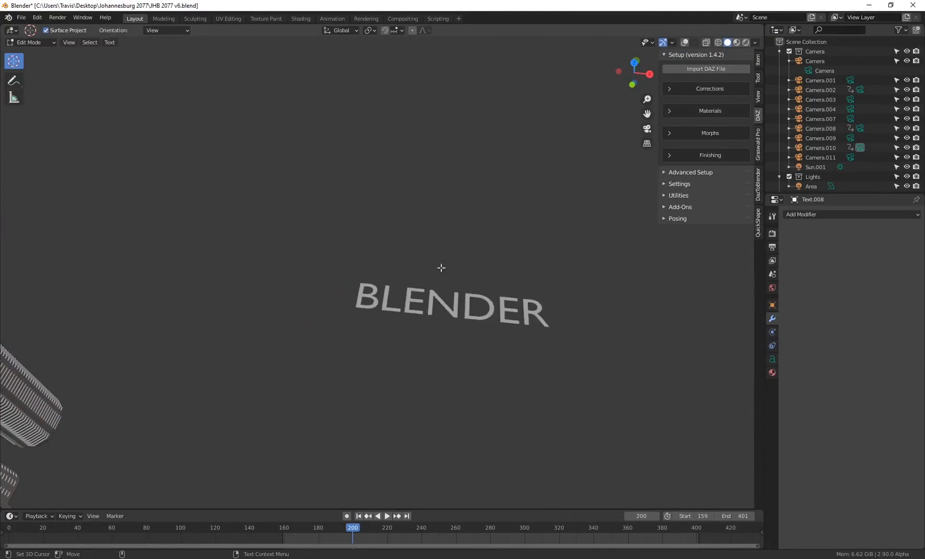
pyautogui.moveTo(441, 268); pyautogui.dragTo(466, 226, button='middle')
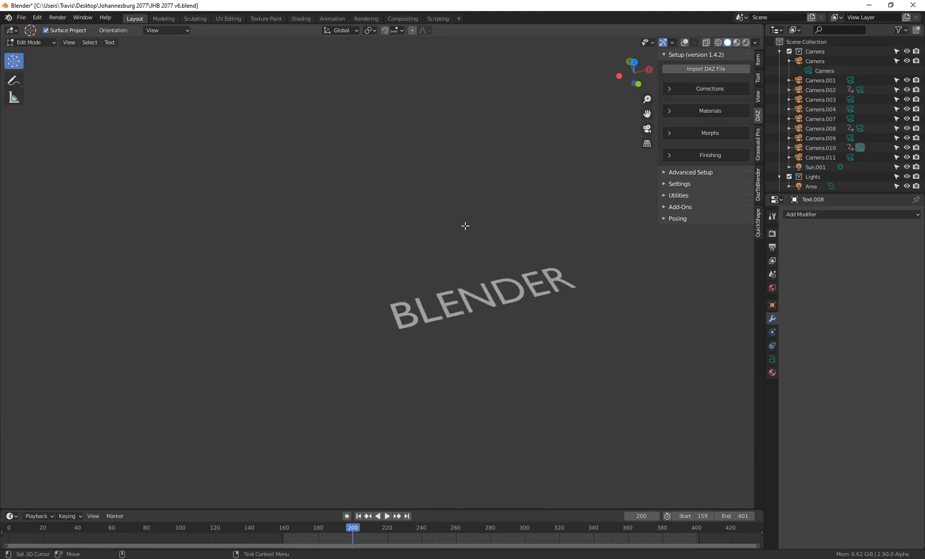
pyautogui.keyDown('shift'); pyautogui.moveTo(541, 232); pyautogui.dragTo(507, 242, button='middle'); pyautogui.keyUp('shift')
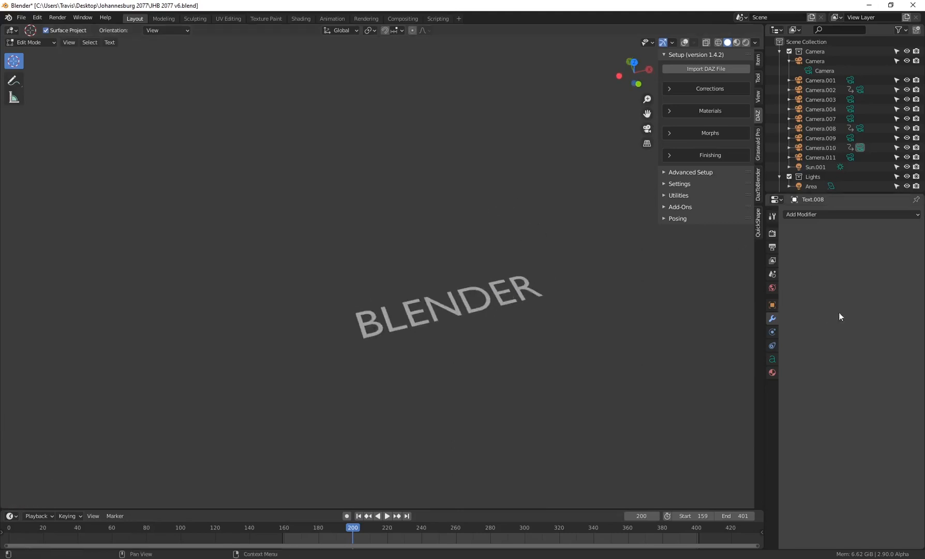
# Add a Solidify modifier to the BLENDER text with a thickness of -0.33 m and leave Edit Mode
pyautogui.click(828, 214)
pyautogui.click(754, 322)
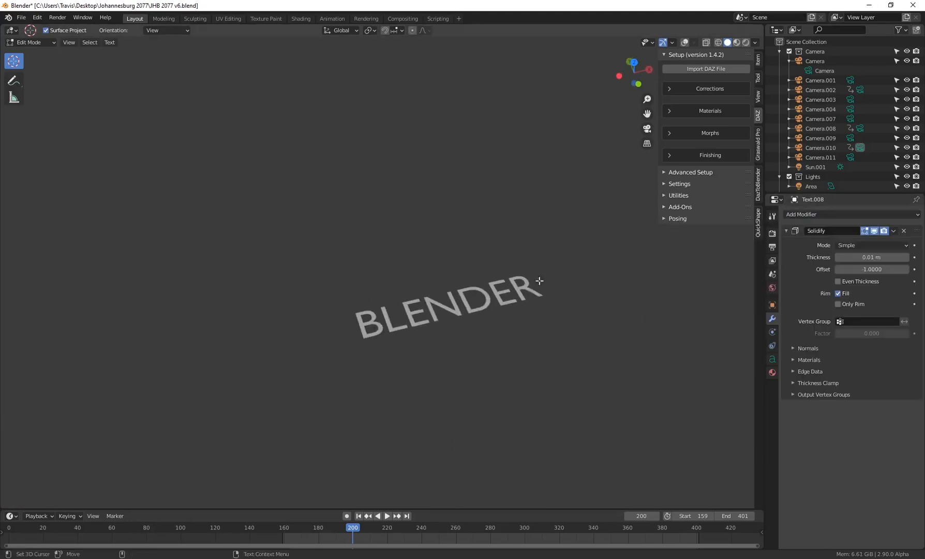
pyautogui.moveTo(541, 283); pyautogui.dragTo(407, 269, button='middle')
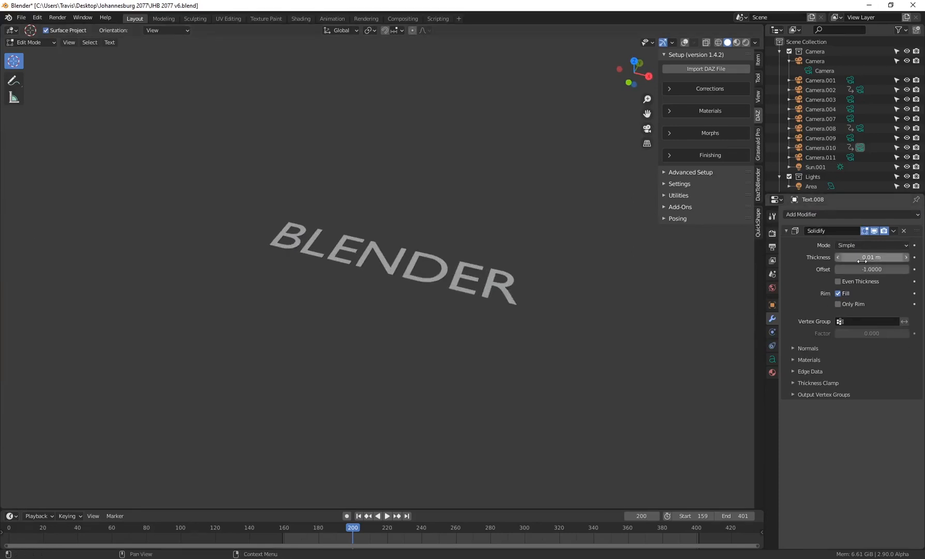
pyautogui.moveTo(862, 261); pyautogui.dragTo(827, 260)
pyautogui.keyDown('shift'); pyautogui.moveTo(276, 153); pyautogui.dragTo(369, 209, button='middle'); pyautogui.keyUp('shift')
pyautogui.scroll(-1, 368, 209)
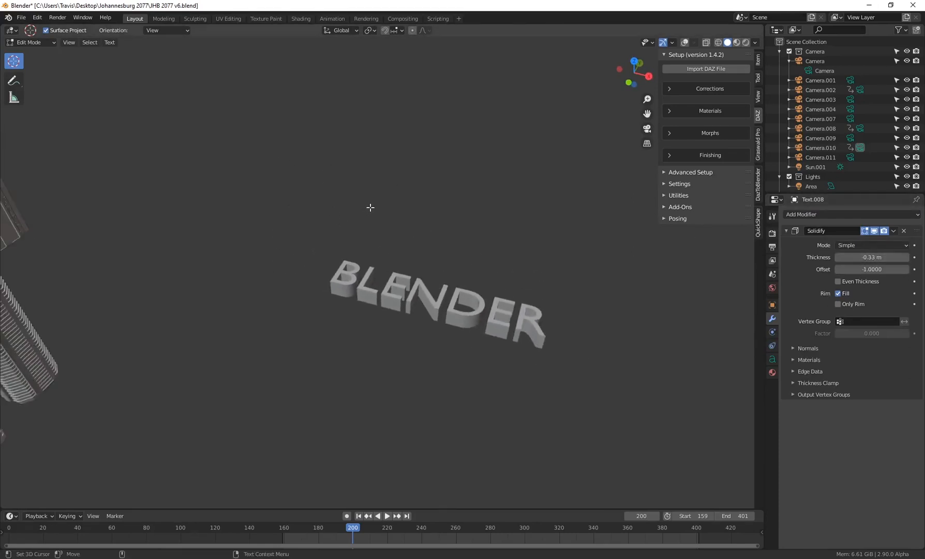
pyautogui.press('Tab')
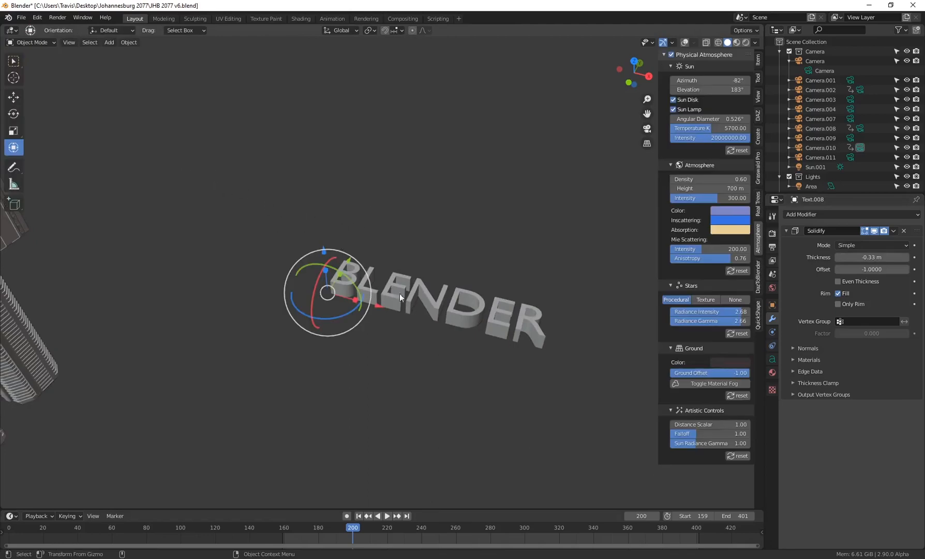
# Examine the tower carrying the vertical CARLTON CENTRE sign in rendered shading
pyautogui.scroll(-2, 399, 294)
pyautogui.keyDown('shift'); pyautogui.moveTo(199, 176); pyautogui.dragTo(554, 272, button='middle'); pyautogui.keyUp('shift')
pyautogui.keyDown('shift'); pyautogui.moveTo(370, 204); pyautogui.dragTo(435, 238, button='middle'); pyautogui.keyUp('shift')
pyautogui.scroll(4, 225, 224)
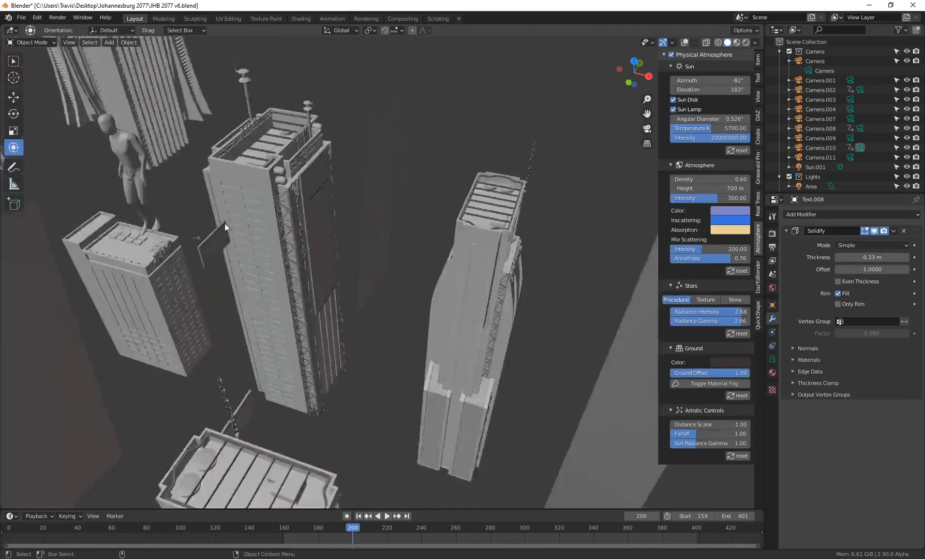
pyautogui.scroll(2, 226, 224)
pyautogui.keyDown('alt'); pyautogui.moveTo(228, 224); pyautogui.dragTo(329, 215, button='middle'); pyautogui.keyUp('alt')
pyautogui.keyDown('alt'); pyautogui.moveTo(328, 214); pyautogui.dragTo(282, 212); pyautogui.keyUp('alt')
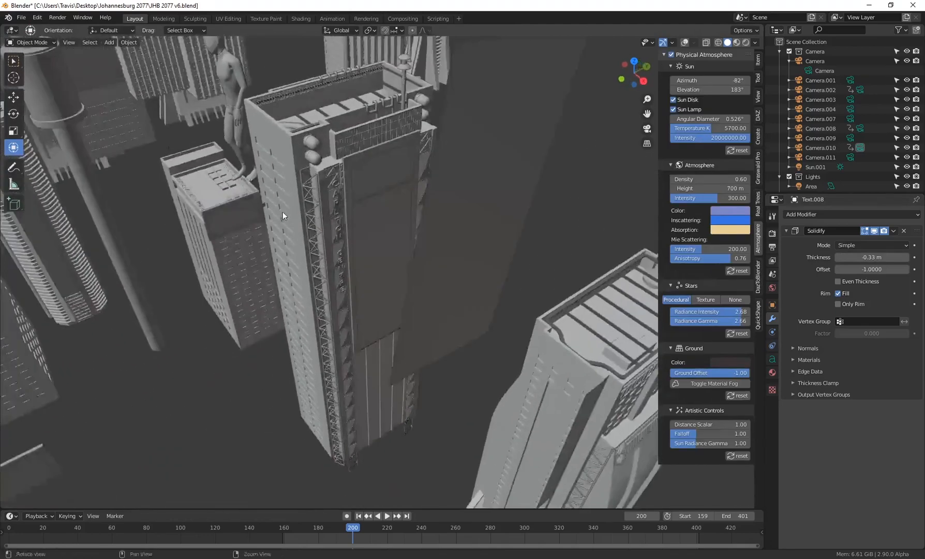
pyautogui.click(746, 42)
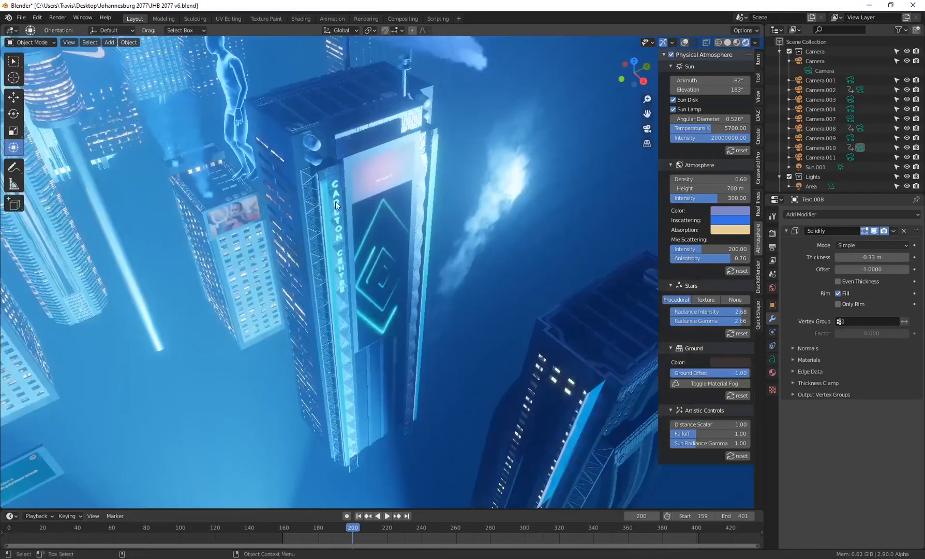
# Show the shader nodes of the CARLTON CENTRE sign and move its Mix Shader slightly closer to the Material Output
pyautogui.click(339, 200)
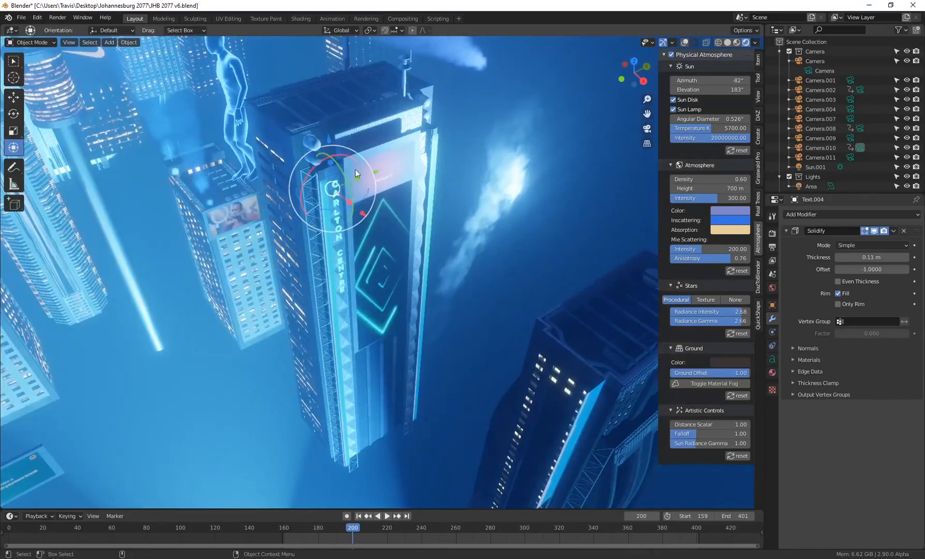
pyautogui.click(301, 18)
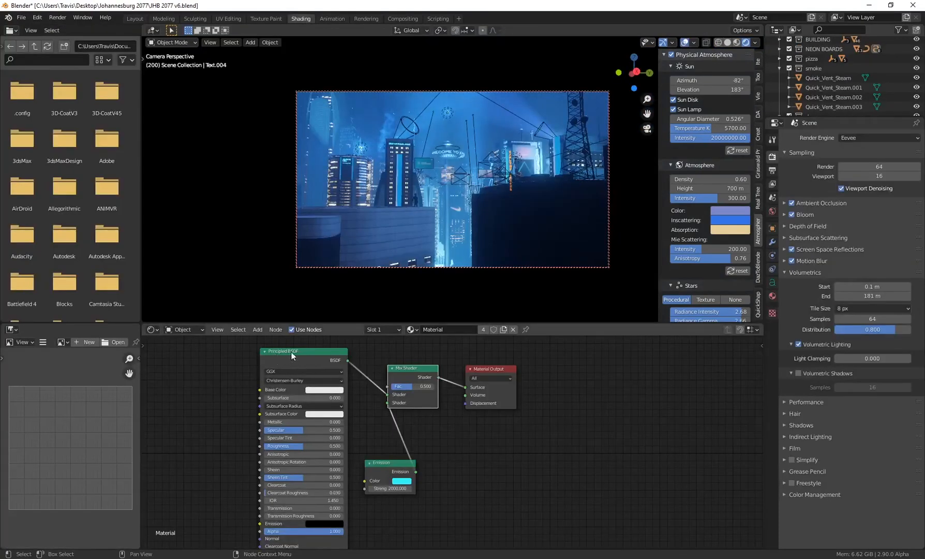
pyautogui.moveTo(403, 371); pyautogui.dragTo(409, 373)
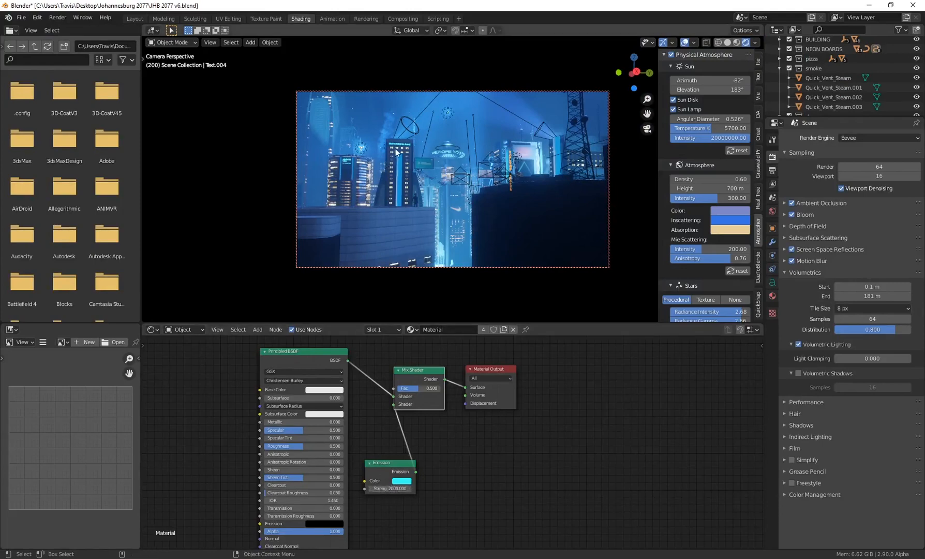
# Return to the Layout workspace and play the animation to watch the curved WELCOME TO text ring around the round tower
pyautogui.click(138, 20)
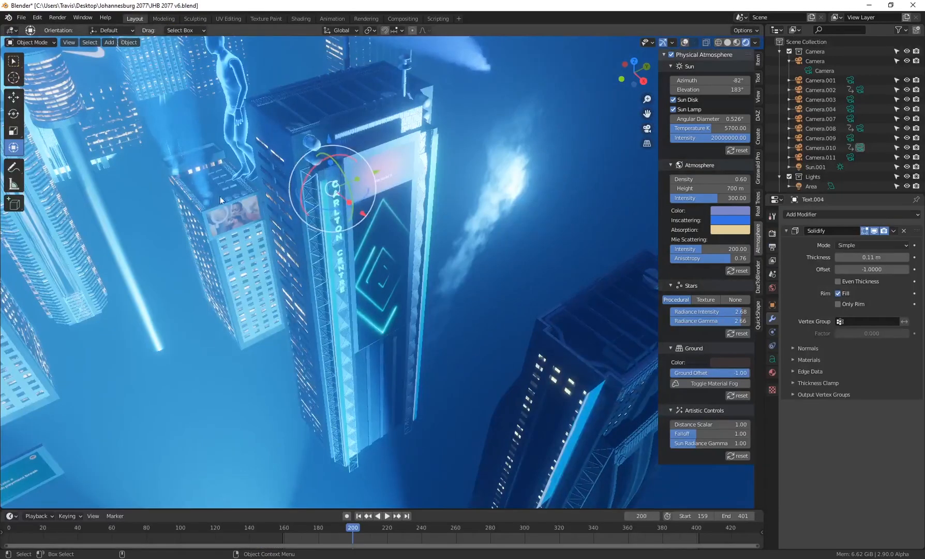
pyautogui.keyDown('shift'); pyautogui.moveTo(220, 196); pyautogui.dragTo(487, 336, button='middle'); pyautogui.keyUp('shift')
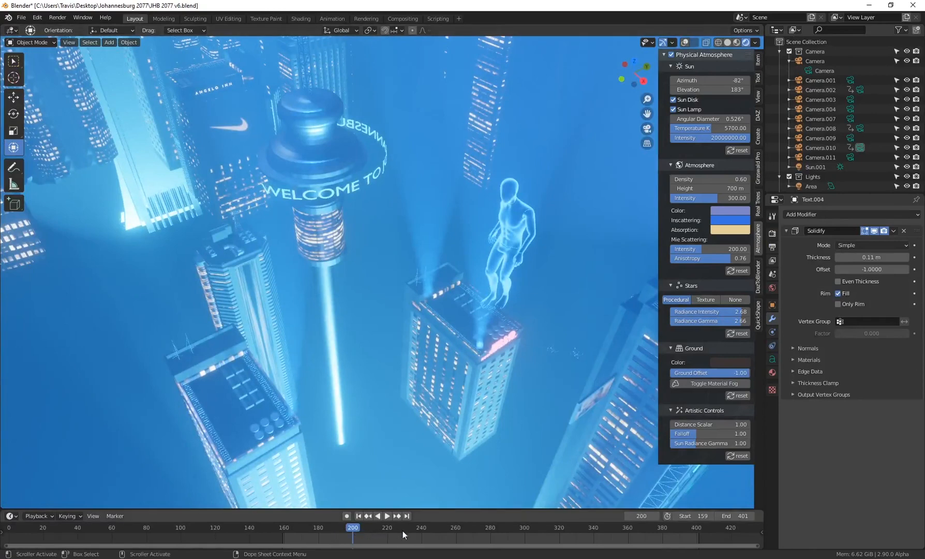
pyautogui.press('space')
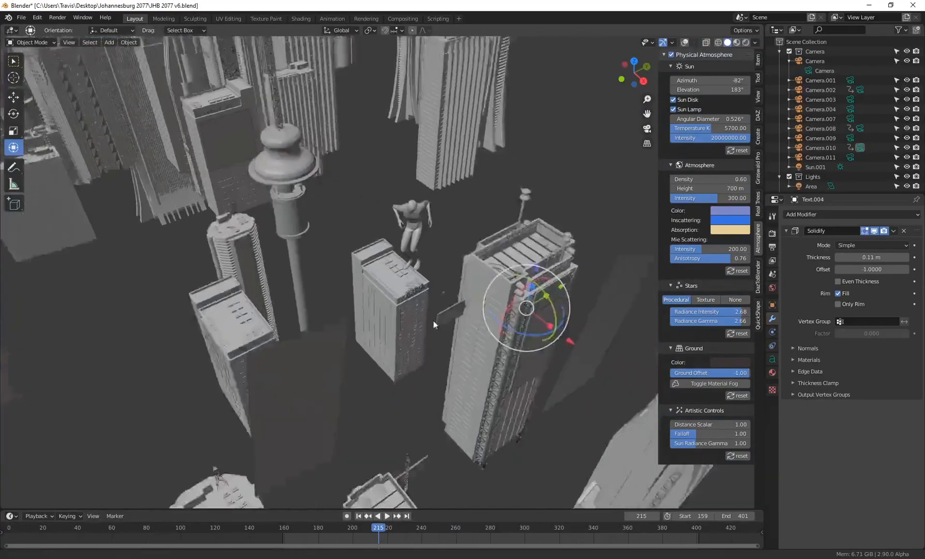
# Add a Bezier circle at the start of the BLENDER text and scale it up
pyautogui.moveTo(433, 320); pyautogui.dragTo(364, 292, button='middle')
pyautogui.hotkey('shift', 'a')
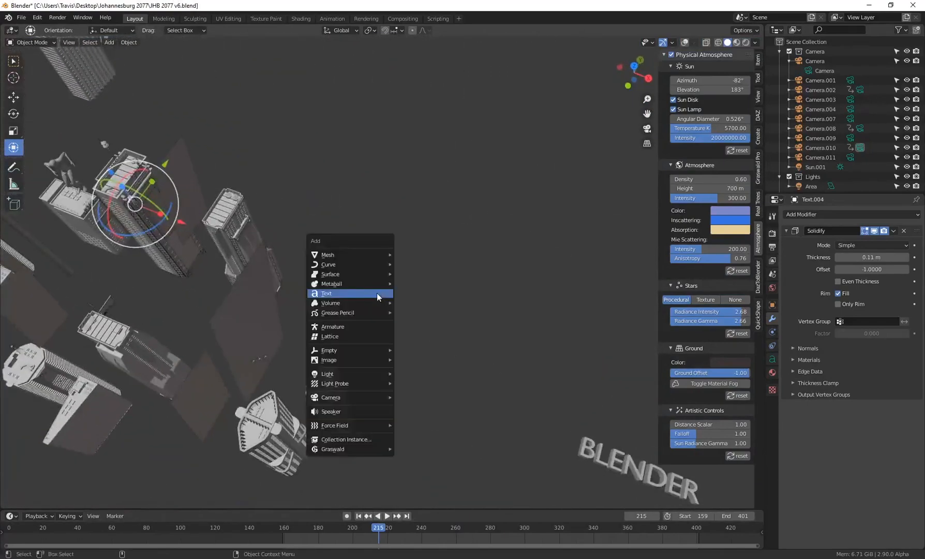
pyautogui.moveTo(359, 265)
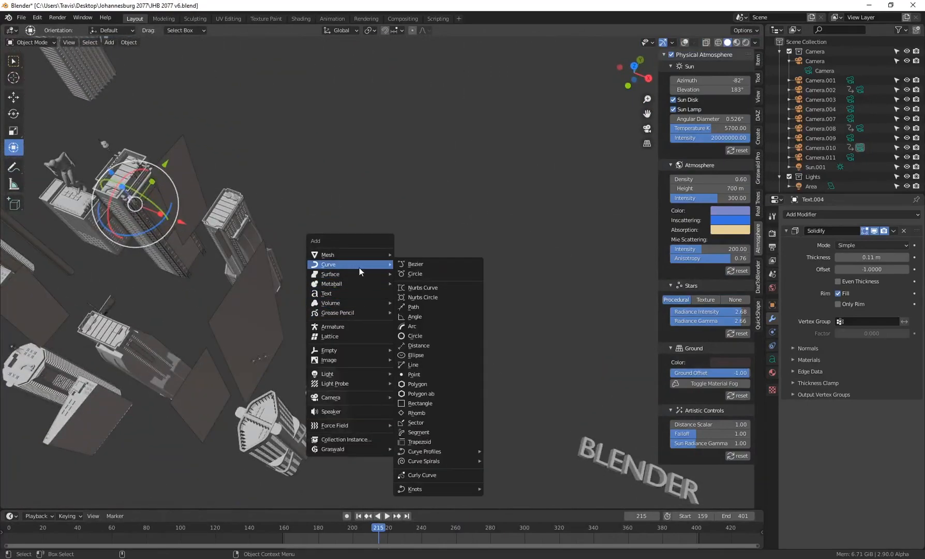
pyautogui.click(421, 275)
pyautogui.keyDown('shift'); pyautogui.moveTo(548, 363); pyautogui.dragTo(431, 226, button='middle'); pyautogui.keyUp('shift')
pyautogui.press('s')
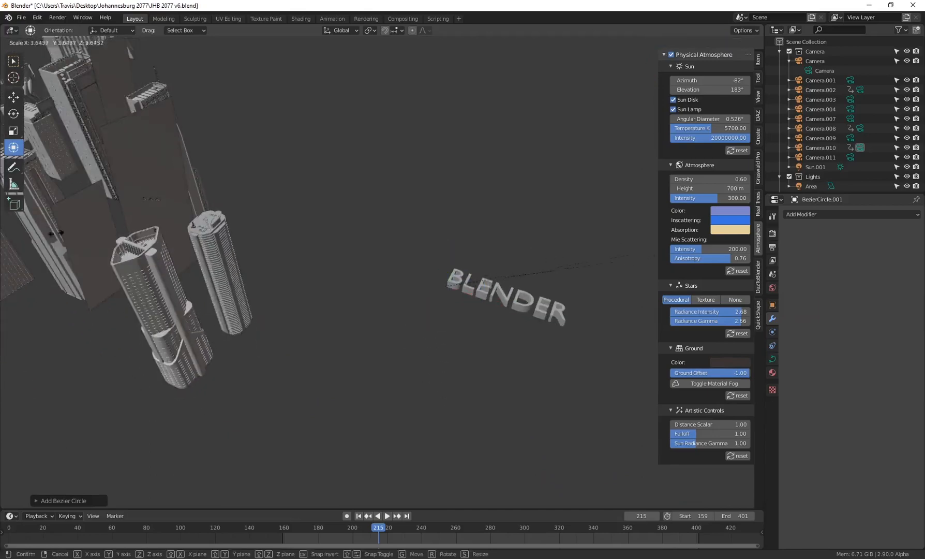
pyautogui.click(312, 250)
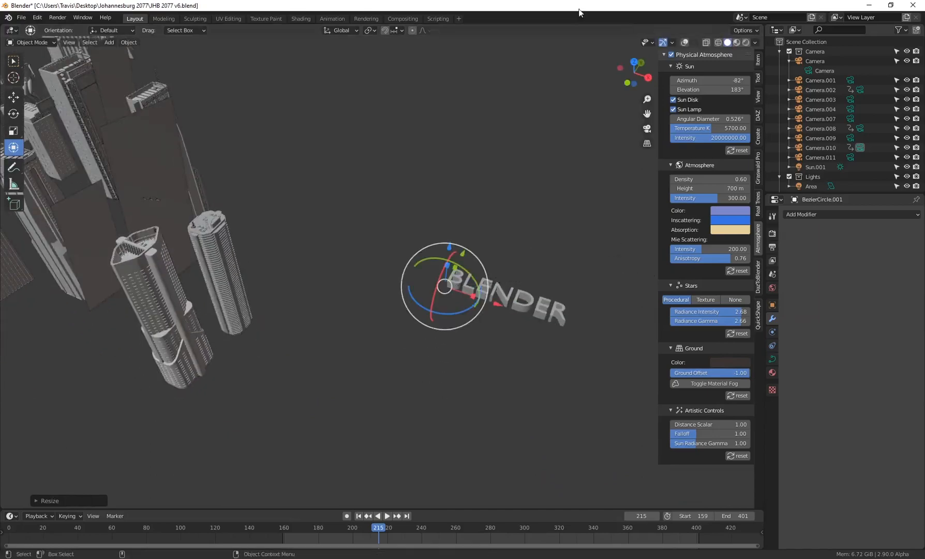
# Turn on the viewport overlays, raise the Bezier circle above the BLENDER text and enlarge it further
pyautogui.click(686, 43)
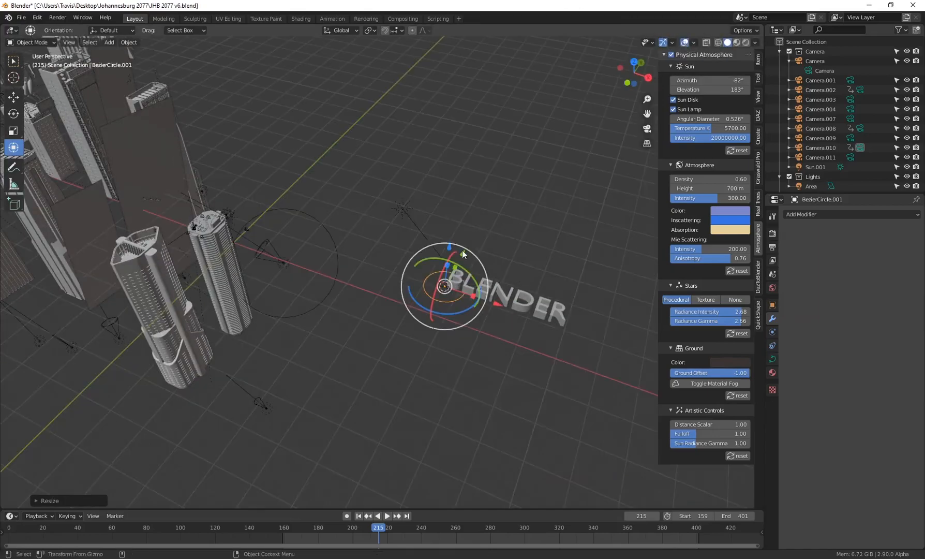
pyautogui.moveTo(449, 248); pyautogui.dragTo(455, 177)
pyautogui.press('s')
pyautogui.click(498, 296)
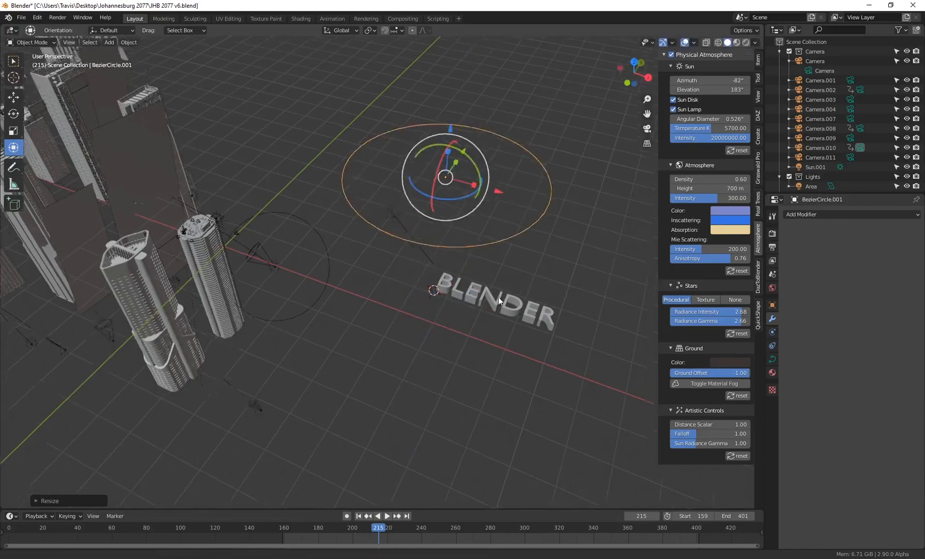
# Add another text object, scale it up and move it over the large Bezier circle
pyautogui.moveTo(498, 297); pyautogui.dragTo(461, 279, button='middle')
pyautogui.hotkey('shift', 'a')
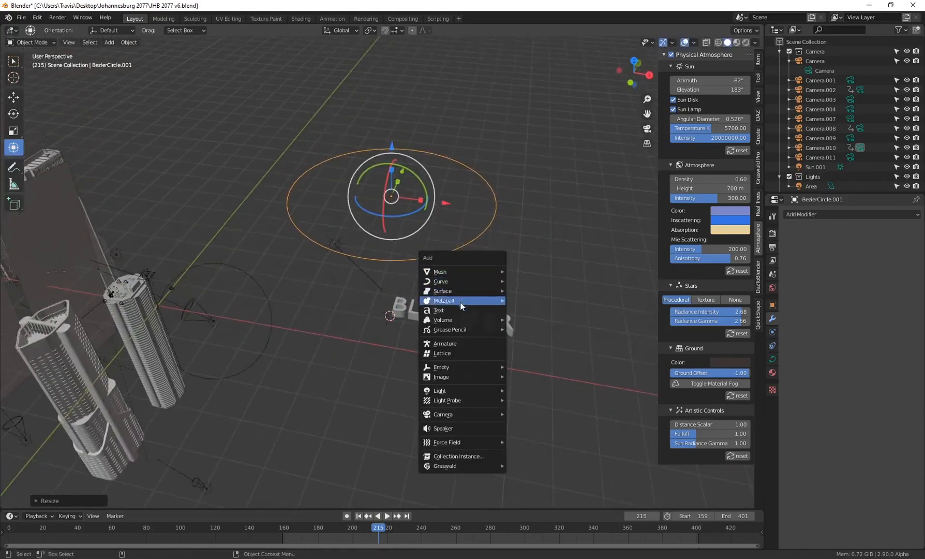
pyautogui.click(472, 310)
pyautogui.press('s')
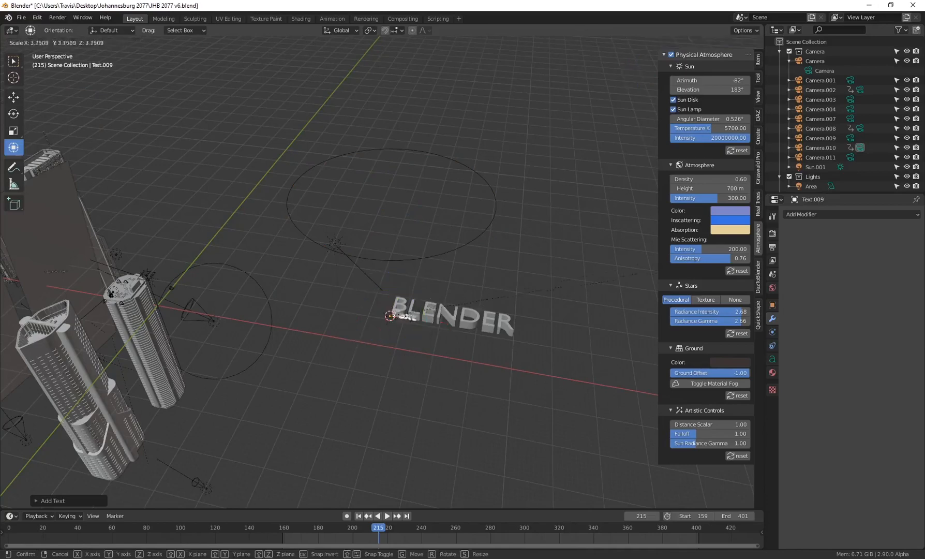
pyautogui.click(694, 250)
pyautogui.press('g')
pyautogui.click(336, 132)
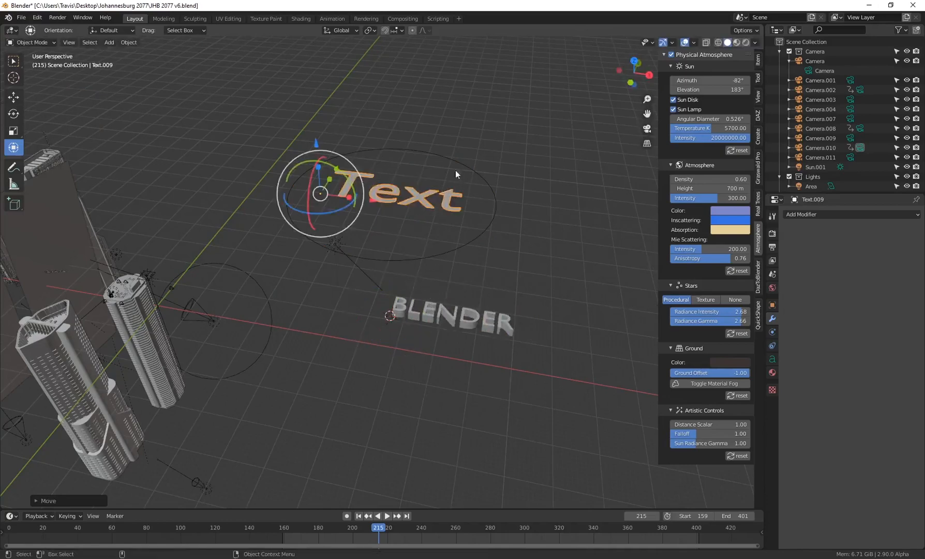
# Raise the new text object above the ground and shift it slightly along Y to line up with the circle
pyautogui.moveTo(456, 174); pyautogui.dragTo(473, 245, button='middle')
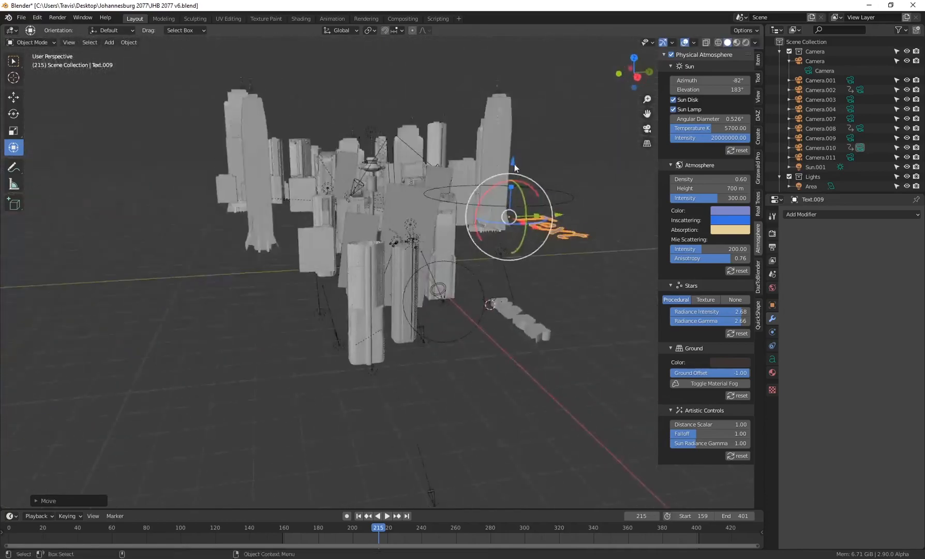
pyautogui.moveTo(514, 164); pyautogui.dragTo(518, 117)
pyautogui.moveTo(563, 168); pyautogui.dragTo(552, 170)
pyautogui.keyDown('alt'); pyautogui.moveTo(450, 212); pyautogui.dragTo(549, 337); pyautogui.keyUp('alt')
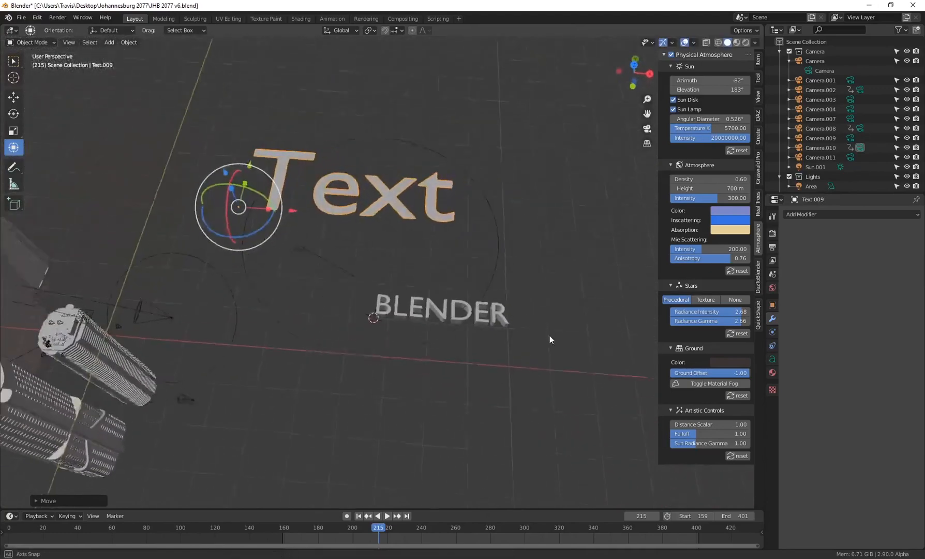
# Add a Curve modifier to the new text with BezierCircle.001 as its curve object, and slide the text along X around the circle
pyautogui.click(824, 214)
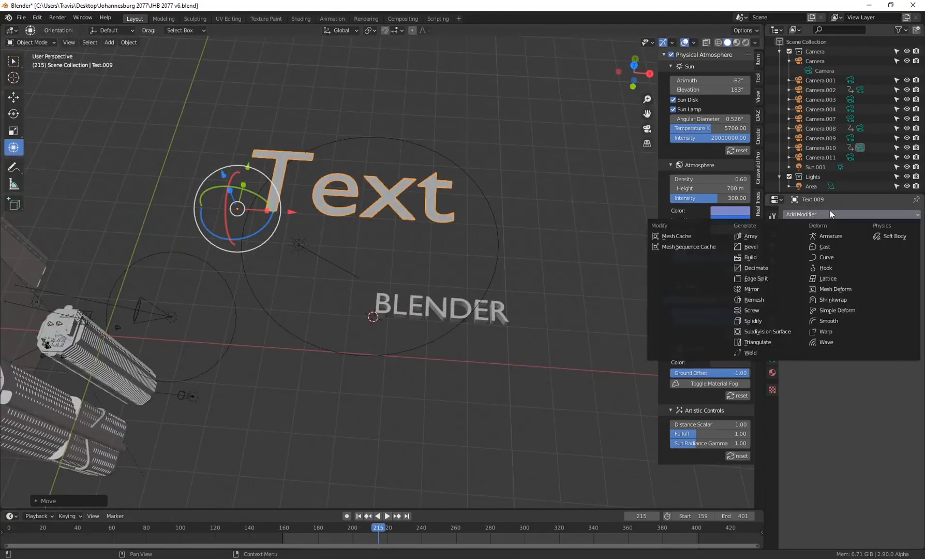
pyautogui.click(829, 257)
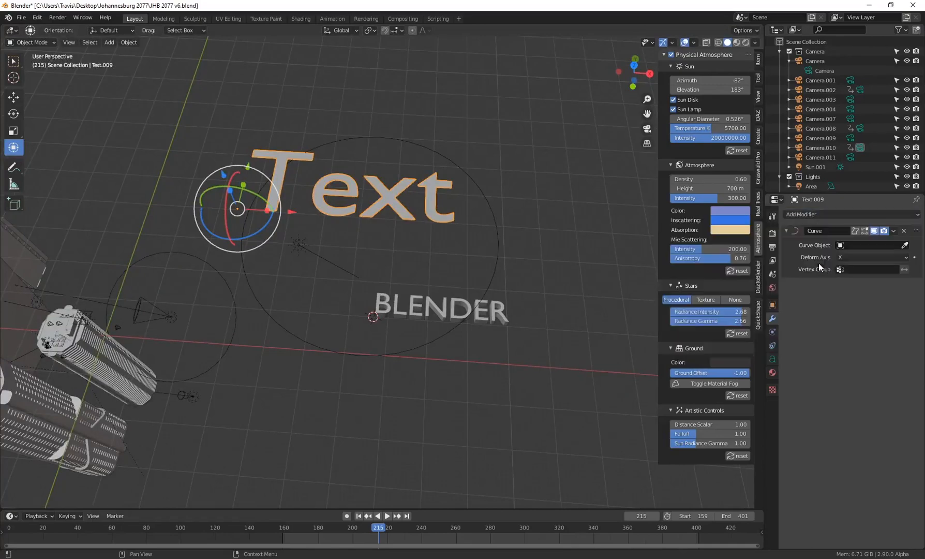
pyautogui.click(906, 246)
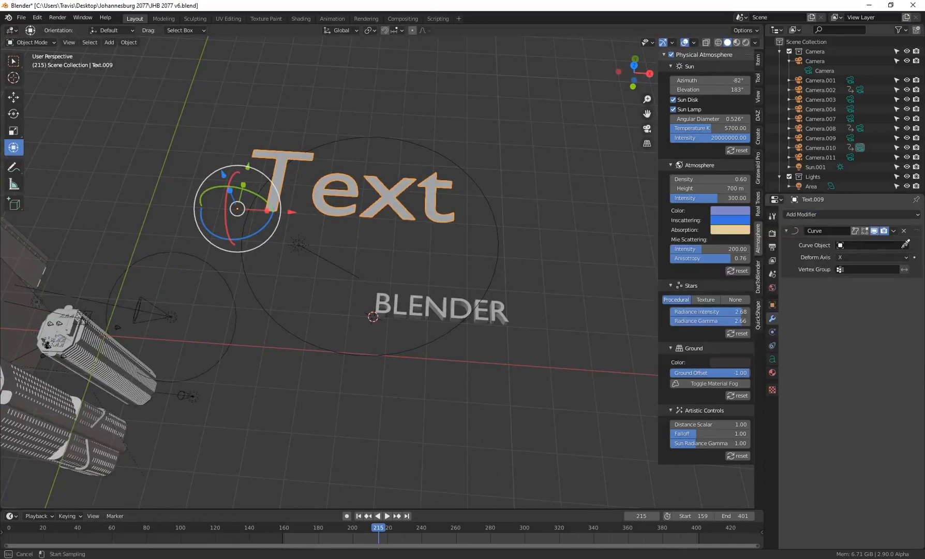
pyautogui.click(499, 246)
pyautogui.moveTo(422, 228); pyautogui.dragTo(410, 189, button='middle')
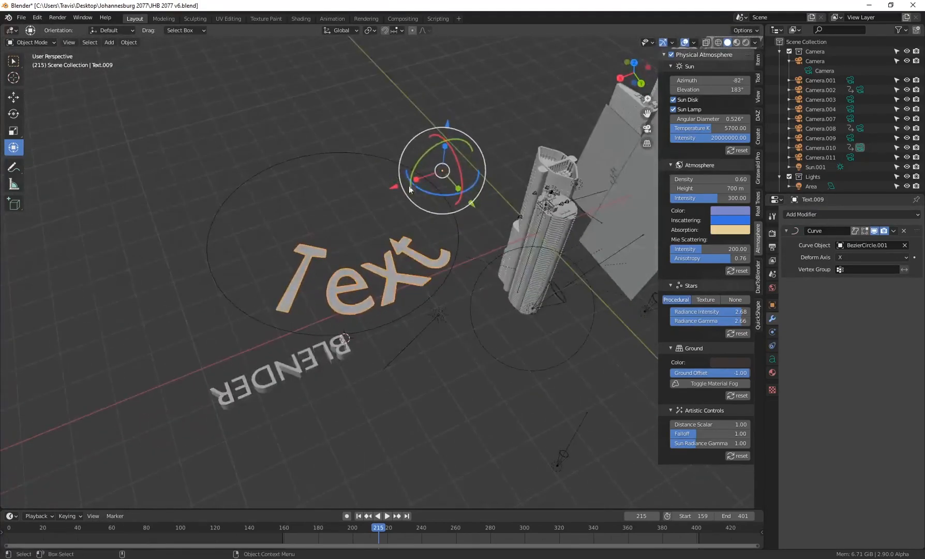
pyautogui.moveTo(395, 187); pyautogui.dragTo(257, 291)
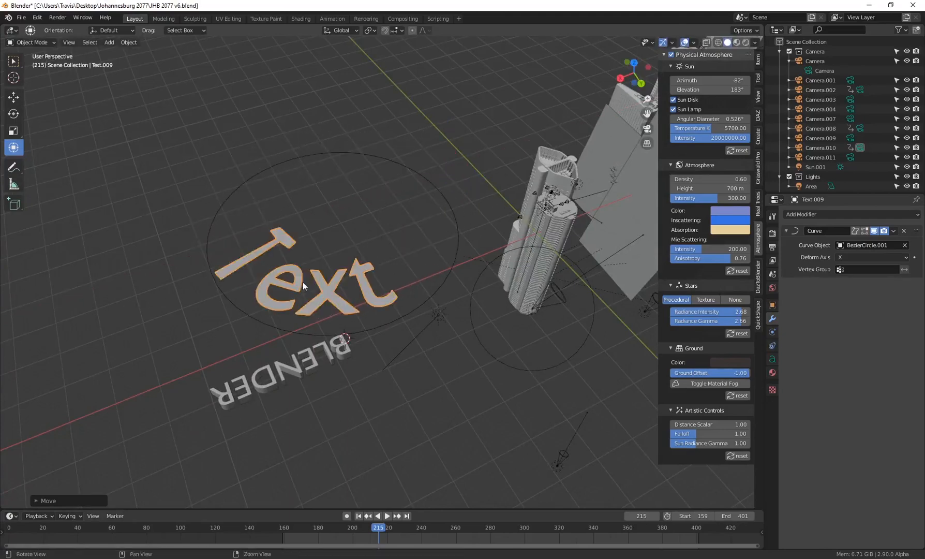
# Activate the Rotate tool for the flat curved text and set its origin to its geometry
pyautogui.moveTo(303, 282); pyautogui.dragTo(44, 129, button='middle')
pyautogui.click(13, 114)
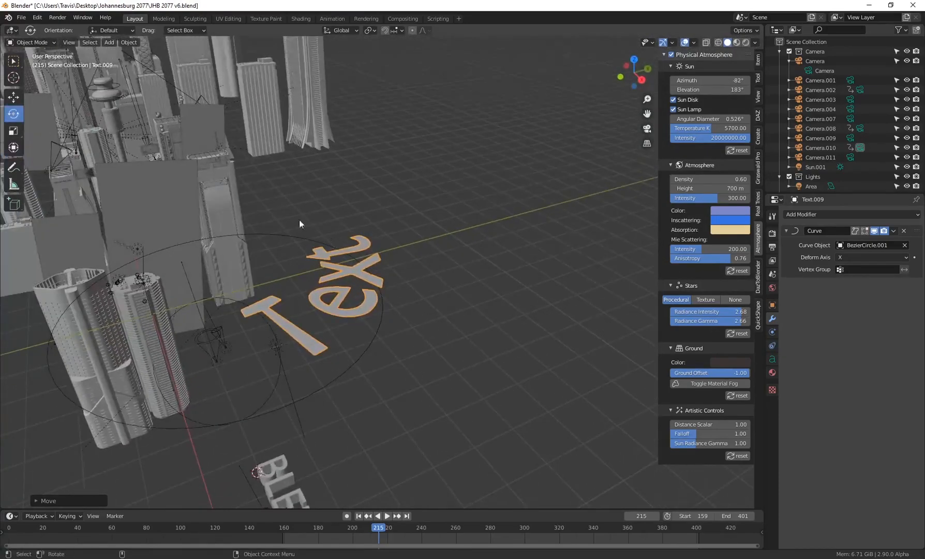
pyautogui.moveTo(471, 198); pyautogui.dragTo(376, 293, button='middle')
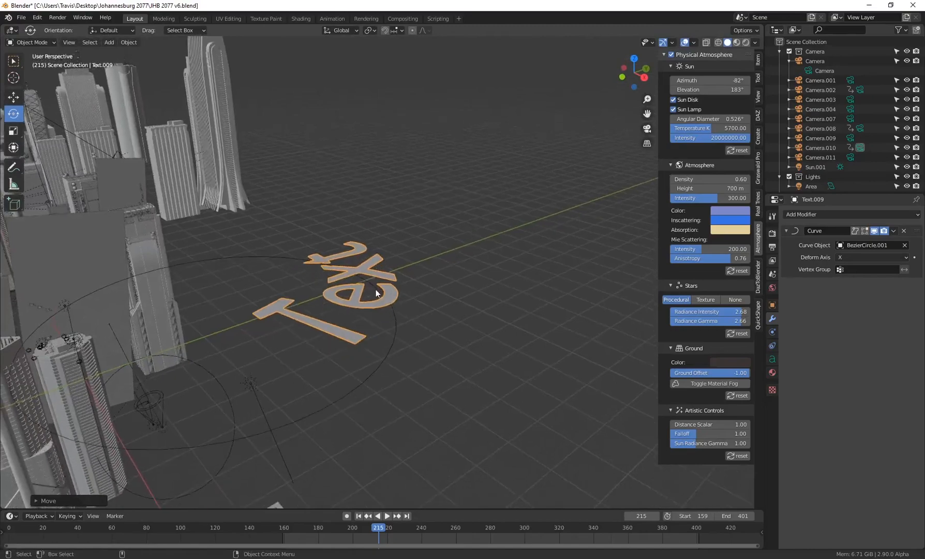
pyautogui.click(543, 222)
pyautogui.click(381, 288)
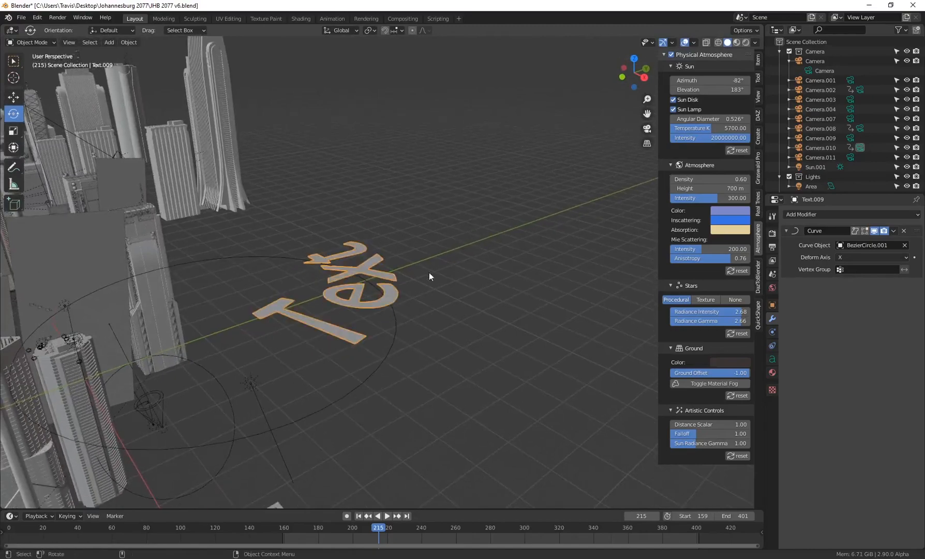
pyautogui.keyDown('shift'); pyautogui.moveTo(429, 273); pyautogui.dragTo(554, 306, button='middle'); pyautogui.keyUp('shift')
pyautogui.scroll(-8, 482, 236)
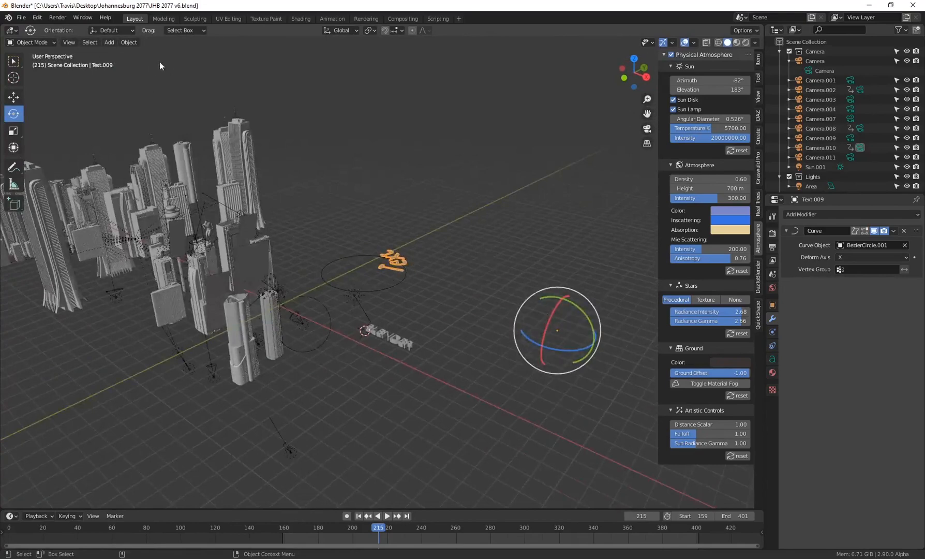
pyautogui.click(128, 43)
pyautogui.moveTo(157, 63)
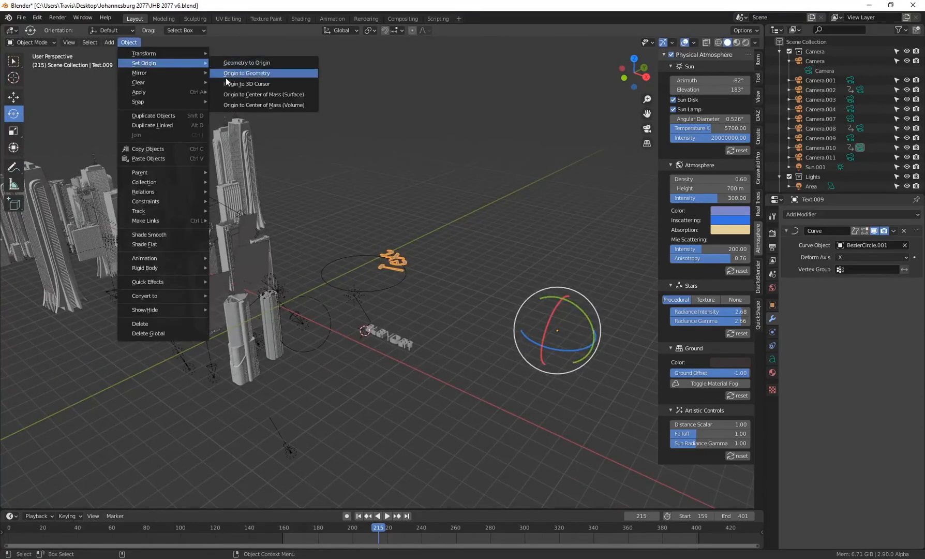
pyautogui.click(243, 76)
# Rotate the curved text upright so its letters stand along the large circle, shift its position and fine-tune its rotation
pyautogui.moveTo(381, 253); pyautogui.dragTo(390, 221, button='middle')
pyautogui.moveTo(390, 221); pyautogui.dragTo(242, 186)
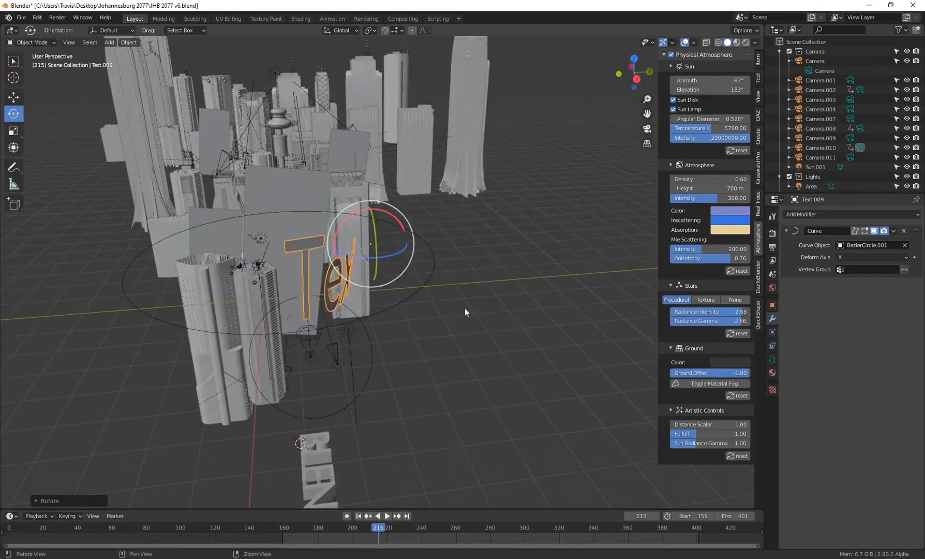
pyautogui.moveTo(465, 308); pyautogui.dragTo(489, 309, button='middle')
pyautogui.press('g')
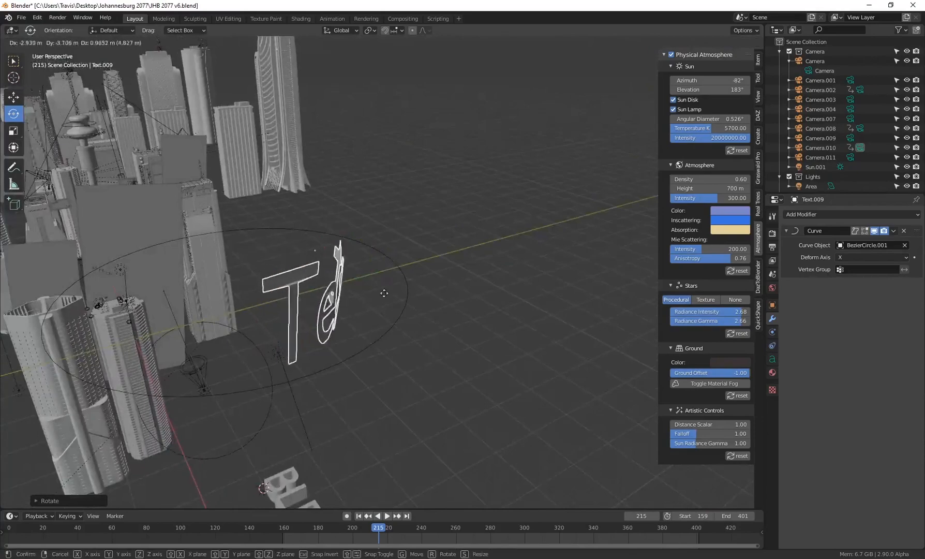
pyautogui.click(361, 298)
pyautogui.moveTo(360, 298); pyautogui.dragTo(496, 285, button='middle')
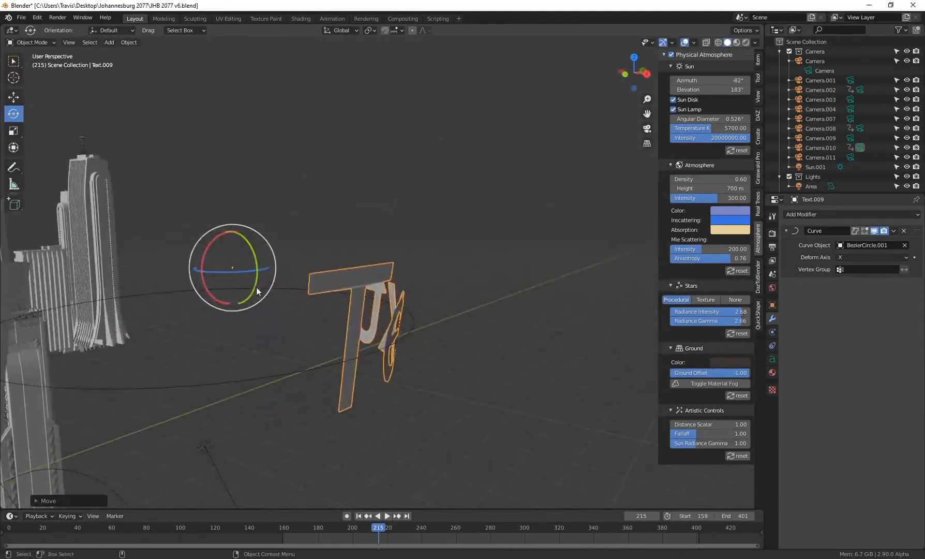
pyautogui.moveTo(207, 254); pyautogui.dragTo(213, 258)
pyautogui.moveTo(213, 258); pyautogui.dragTo(237, 227, button='middle')
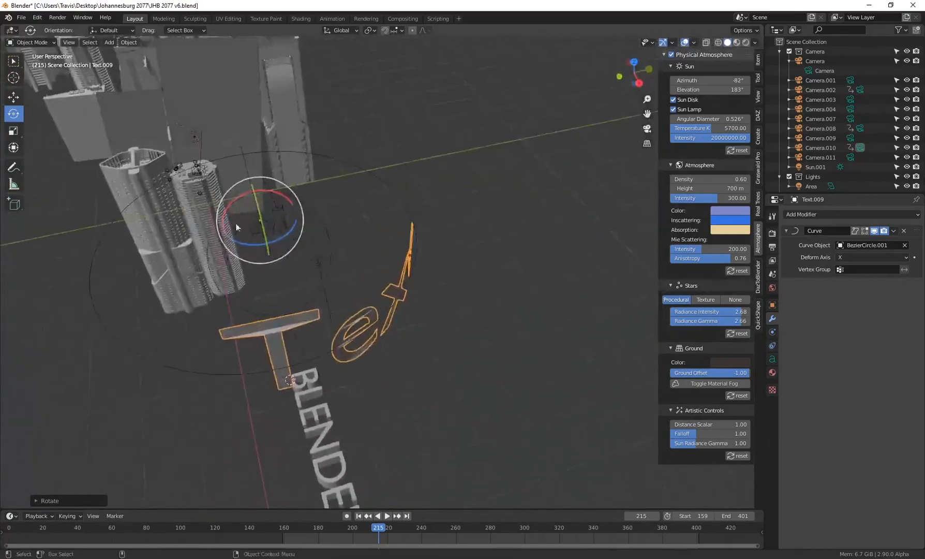
# Mirror the control points of the large Bezier circle along global X in Edit Mode, and return to Object Mode
pyautogui.moveTo(215, 164); pyautogui.dragTo(415, 234, button='middle')
pyautogui.click(413, 223)
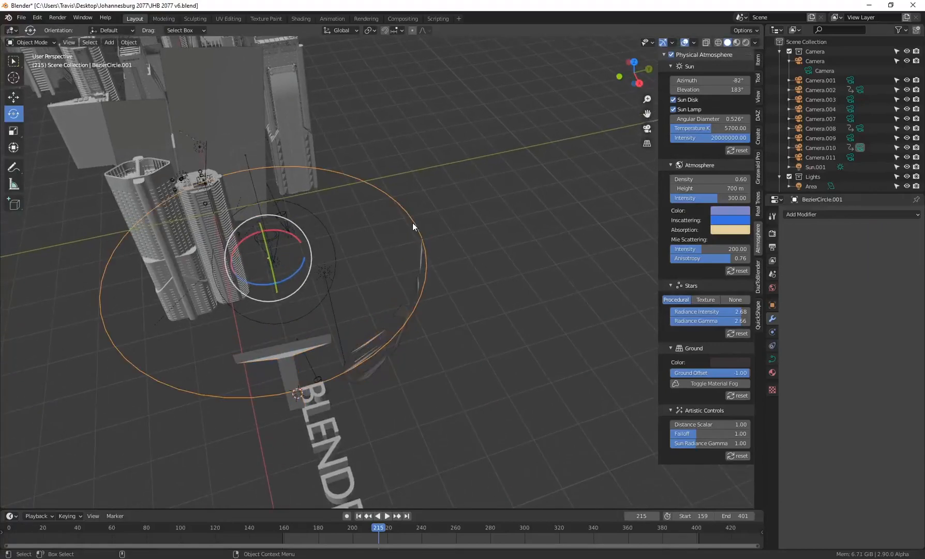
pyautogui.press('Tab')
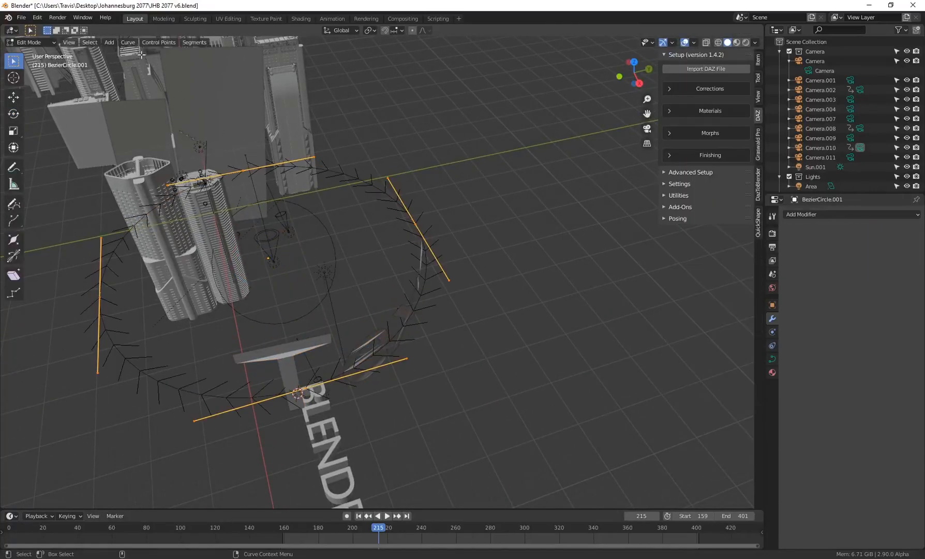
pyautogui.click(109, 42)
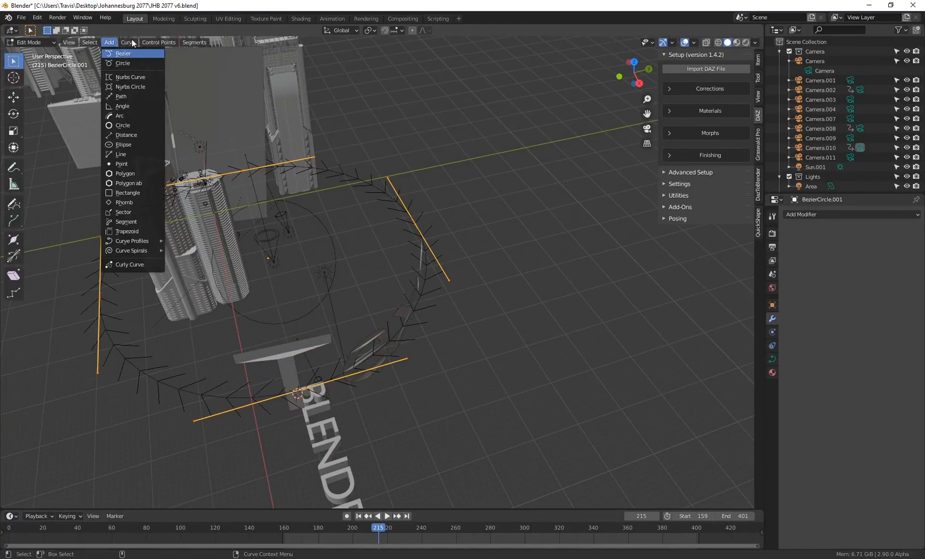
pyautogui.click(128, 42)
pyautogui.moveTo(166, 65)
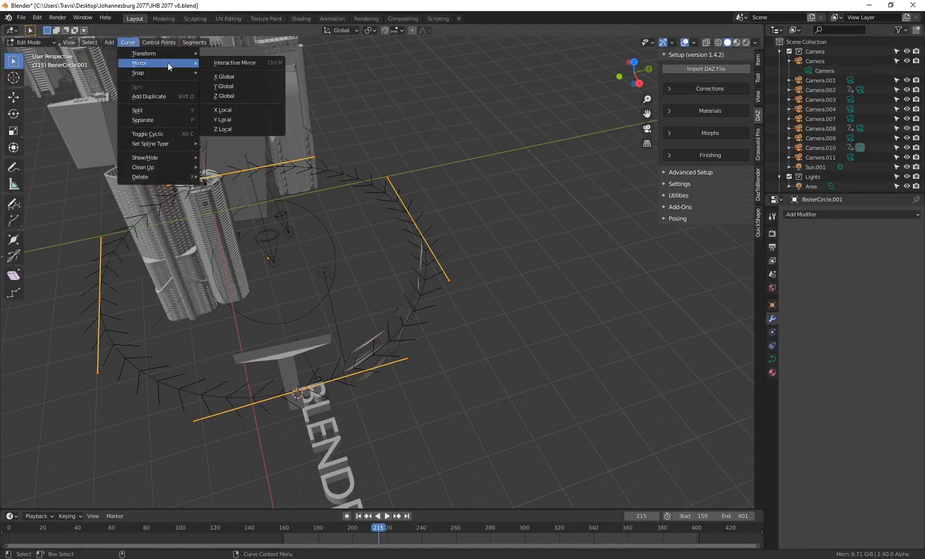
pyautogui.click(237, 76)
pyautogui.moveTo(428, 188); pyautogui.dragTo(395, 257, button='middle')
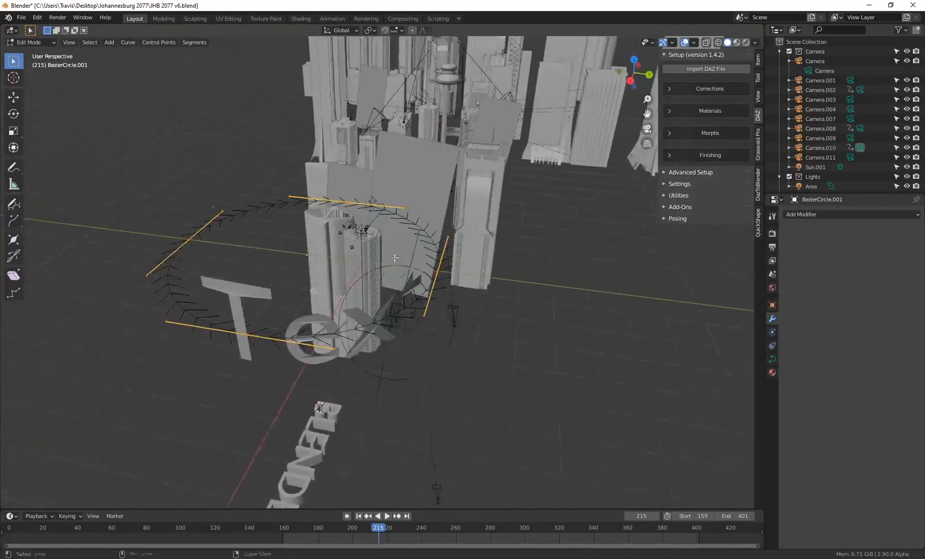
pyautogui.moveTo(284, 261); pyautogui.dragTo(319, 226, button='middle')
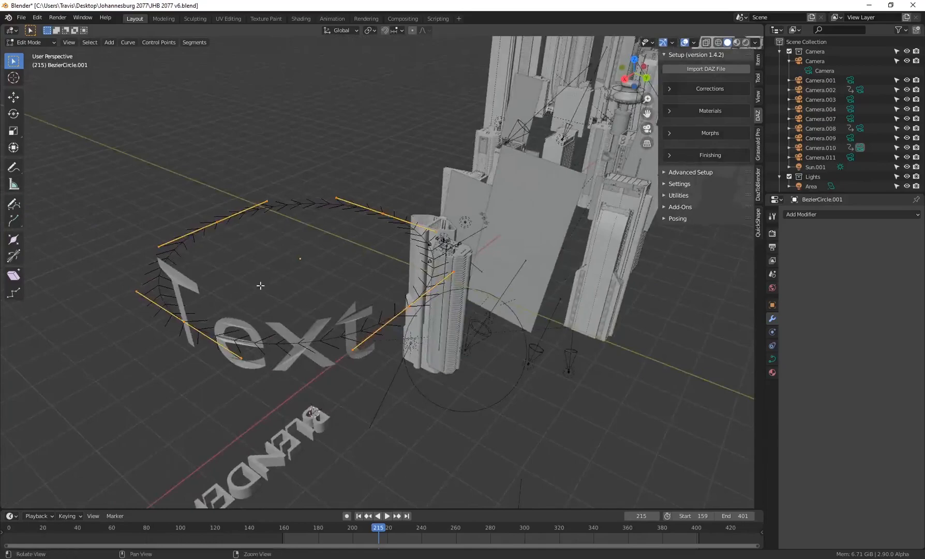
pyautogui.moveTo(260, 286); pyautogui.dragTo(338, 248, button='middle')
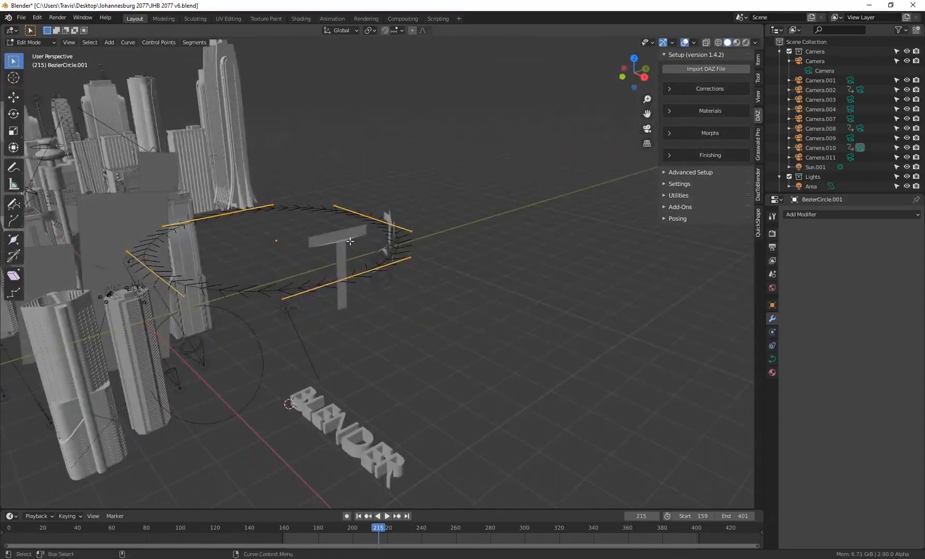
pyautogui.press('Tab')
# Move the upright text so its letters slide around the Bezier circle, and open its font settings
pyautogui.click(341, 238)
pyautogui.moveTo(448, 255); pyautogui.dragTo(460, 282, button='middle')
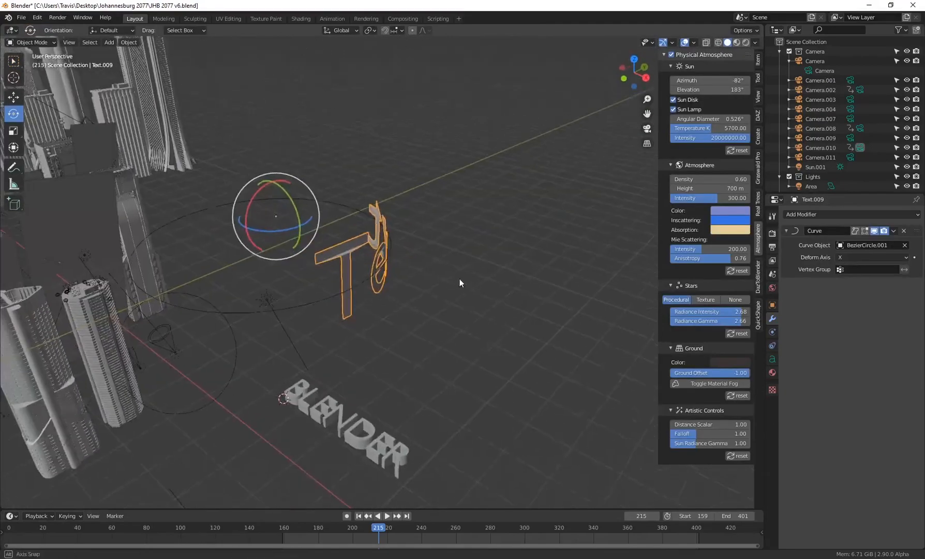
pyautogui.click(13, 97)
pyautogui.moveTo(300, 230); pyautogui.dragTo(302, 81)
pyautogui.moveTo(301, 80); pyautogui.dragTo(404, 186, button='middle')
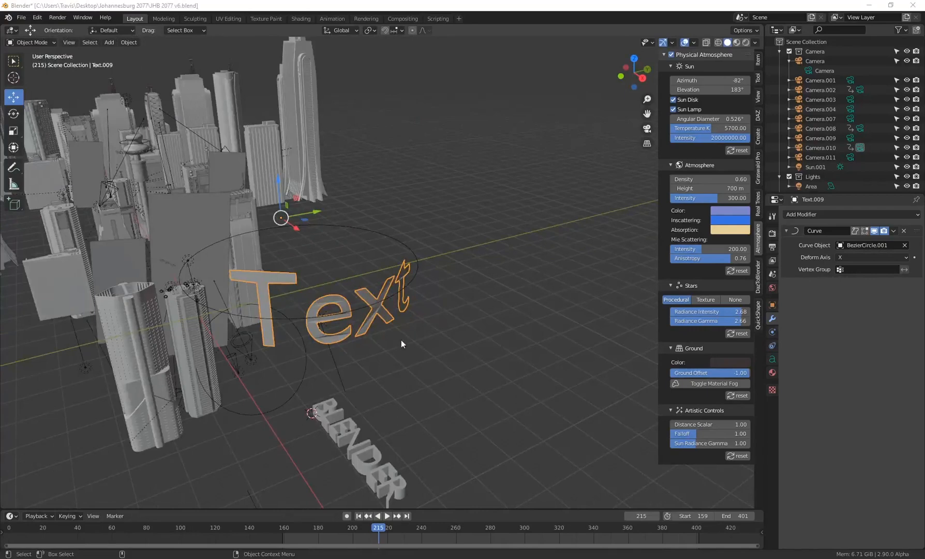
pyautogui.click(772, 359)
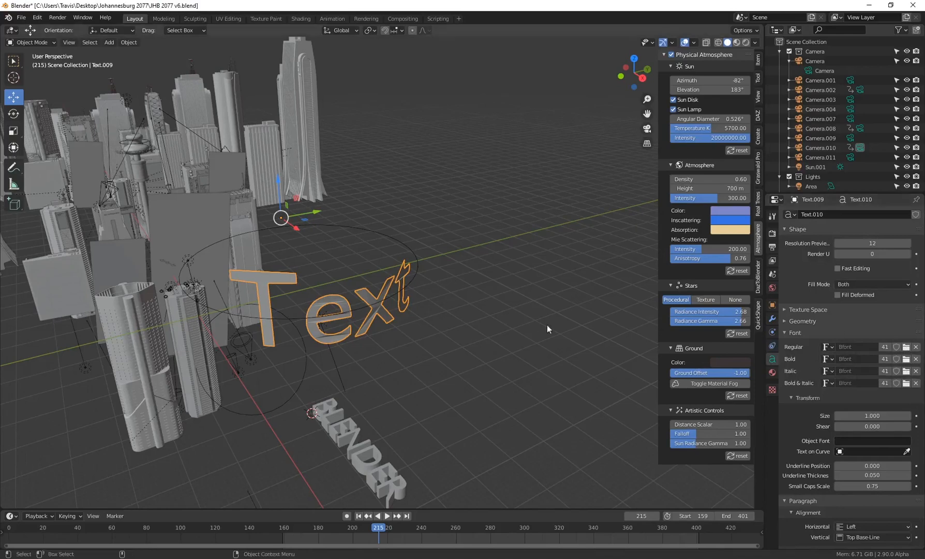
pyautogui.moveTo(547, 325); pyautogui.dragTo(441, 268, button='middle')
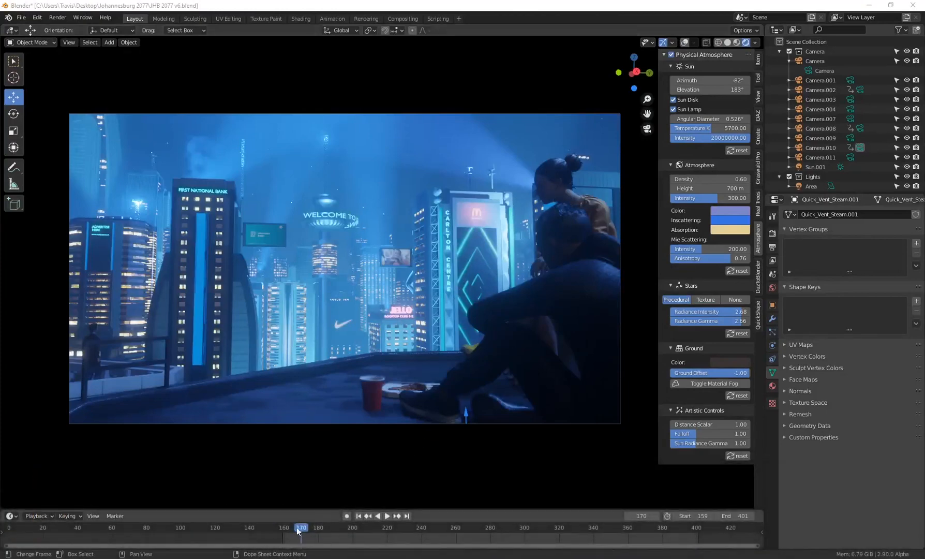
# Play the rendered city animation from the camera view, stop it and go to frame 221
pyautogui.press('space')
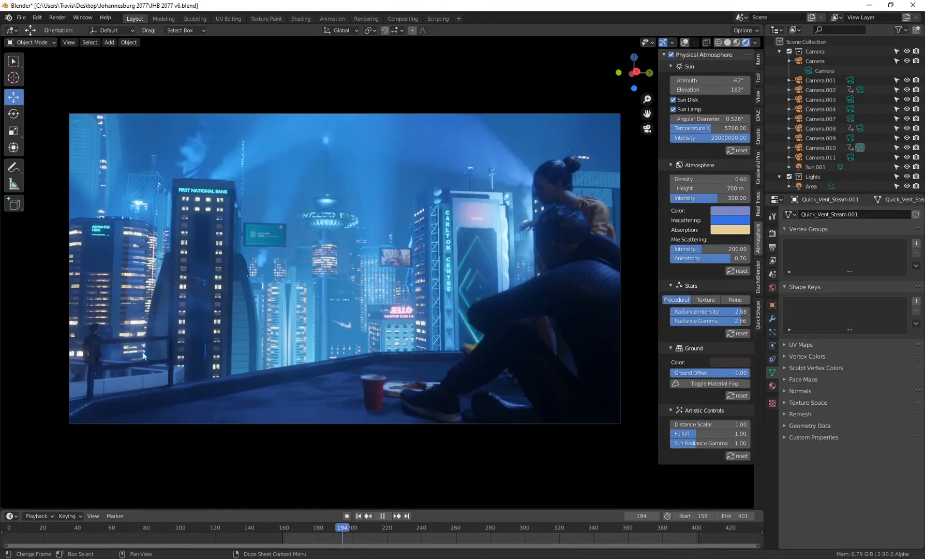
pyautogui.press('space')
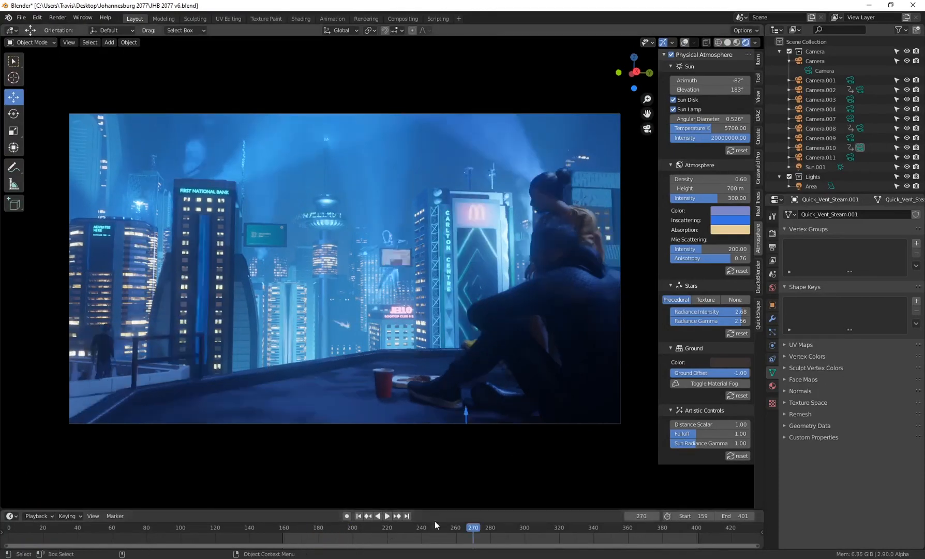
pyautogui.click(389, 527)
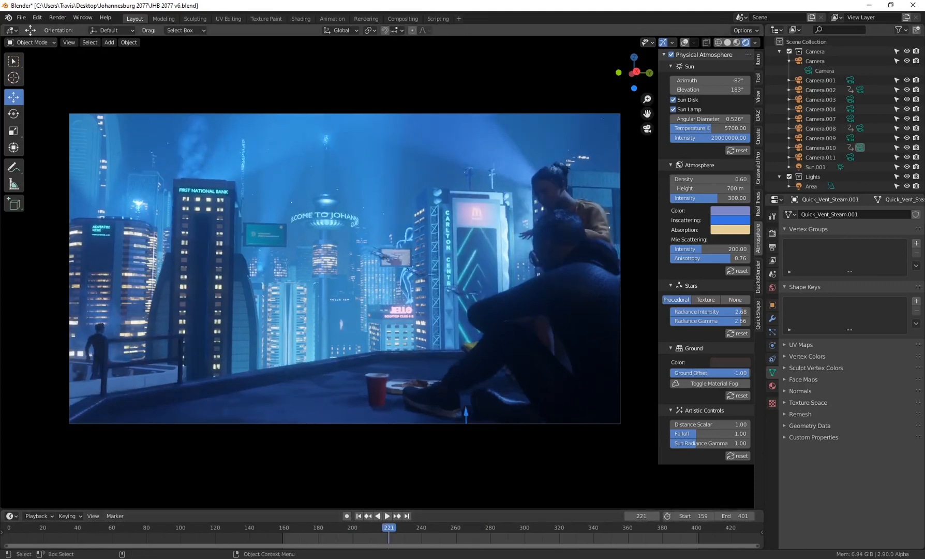
# Switch to the Mixamo website in the browser and look through its animation and character libraries
pyautogui.hotkey('alt', 'Tab')
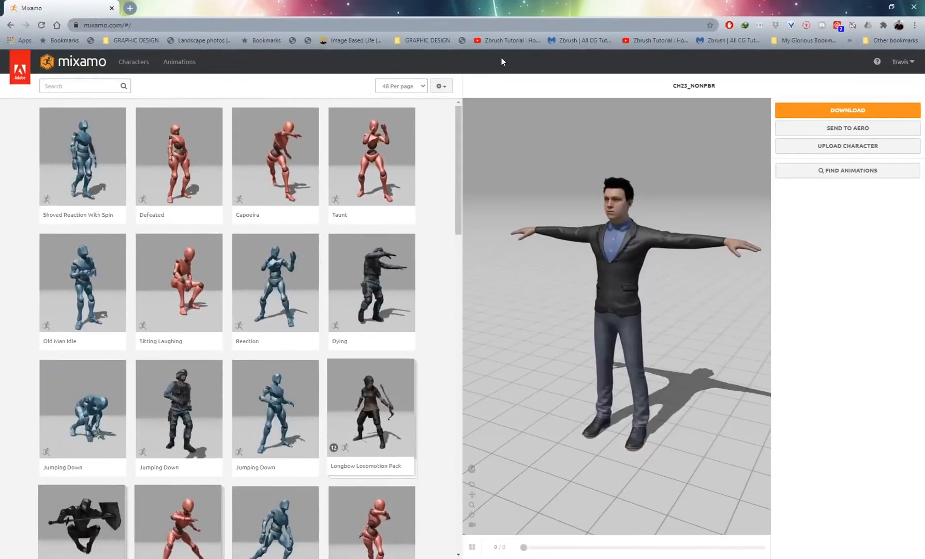
pyautogui.moveTo(459, 137); pyautogui.dragTo(462, 111)
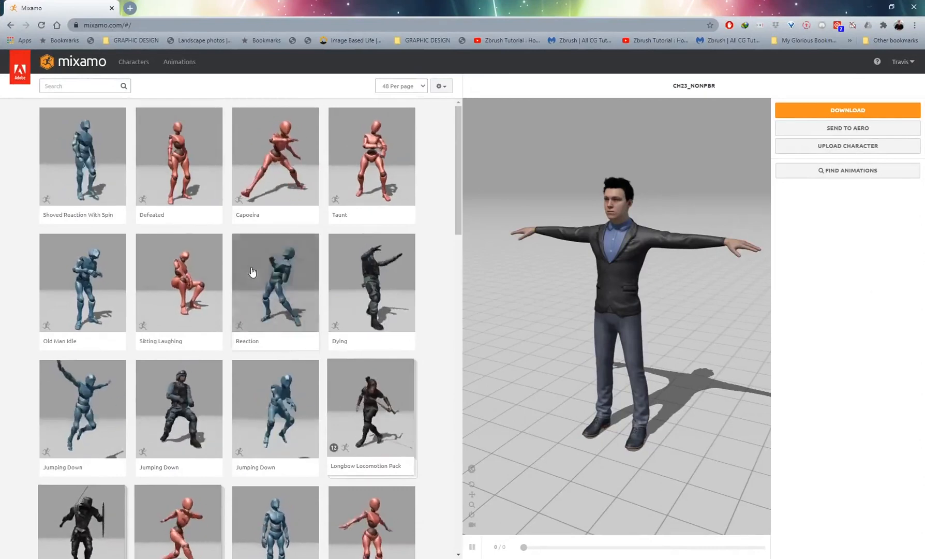
pyautogui.scroll(-3, 245, 279)
pyautogui.scroll(3, 250, 273)
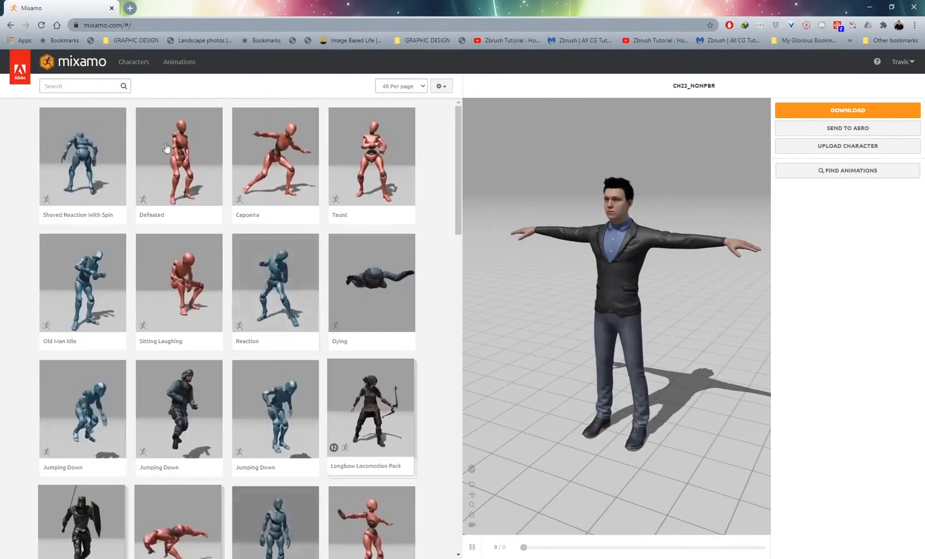
pyautogui.click(134, 63)
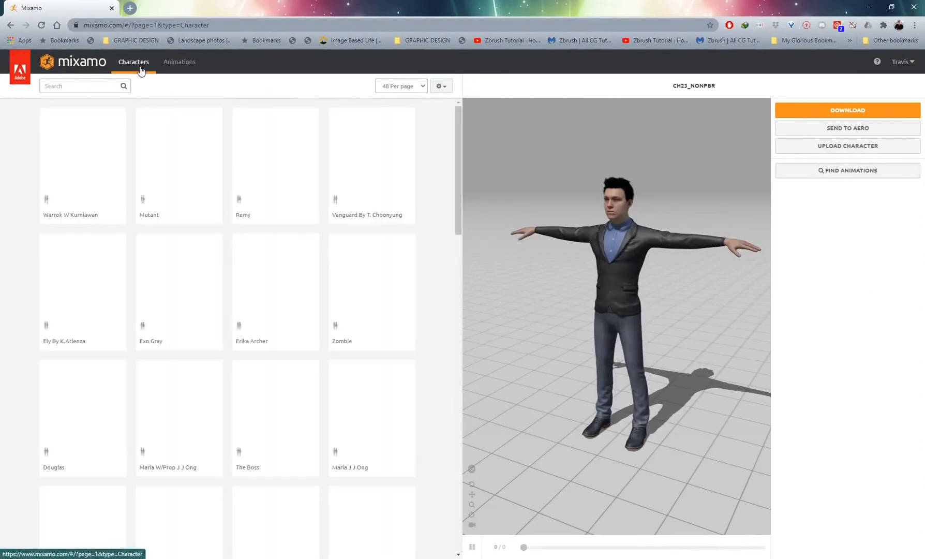
pyautogui.scroll(-5, 221, 263)
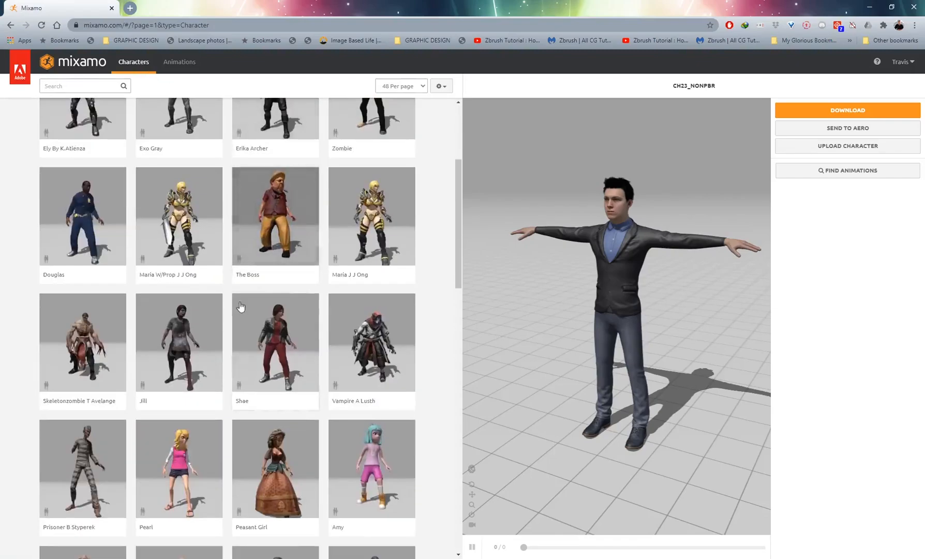
pyautogui.scroll(-8, 240, 306)
pyautogui.scroll(-6, 223, 353)
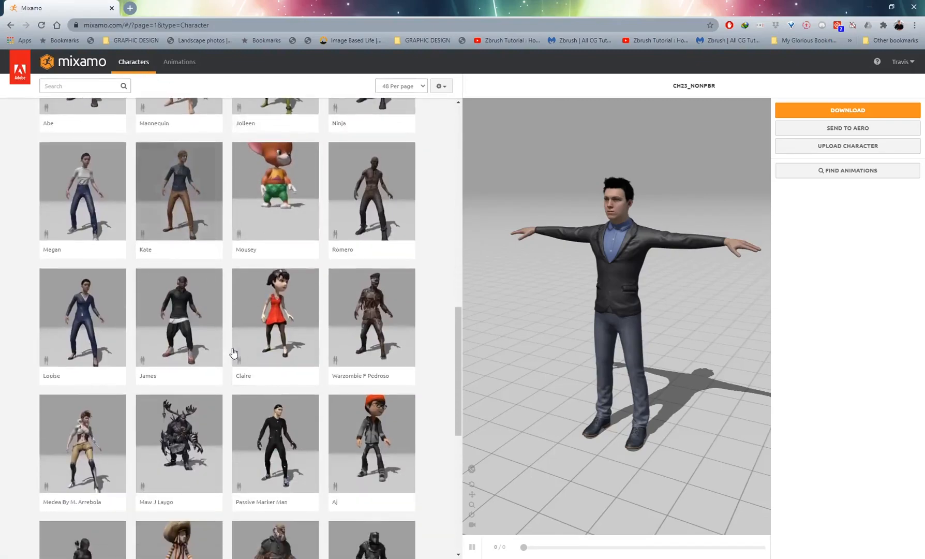
pyautogui.scroll(6, 207, 404)
pyautogui.scroll(8, 222, 424)
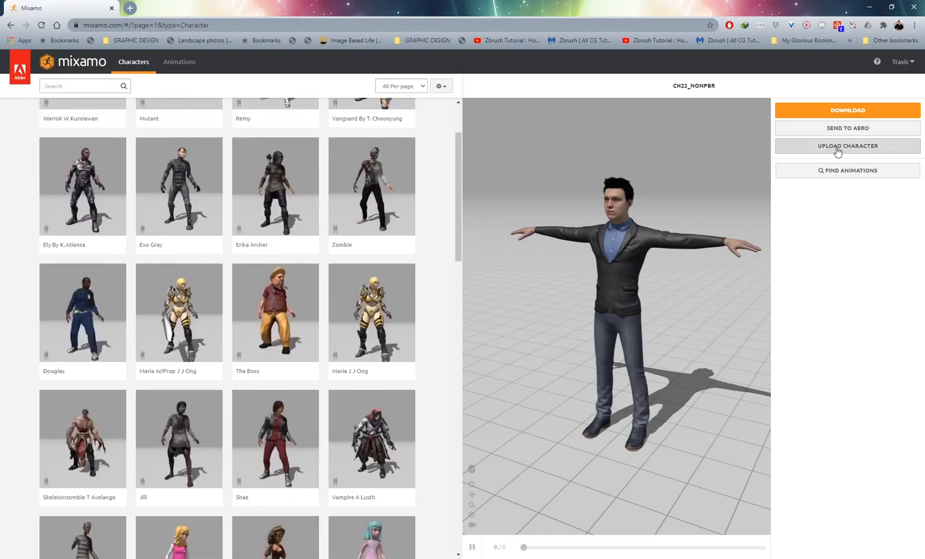
pyautogui.scroll(3, 419, 271)
# Preview the Capoeira, Reaction and Jumping Down animations on the loaded Mixamo character, viewing the last one from another angle
pyautogui.click(184, 68)
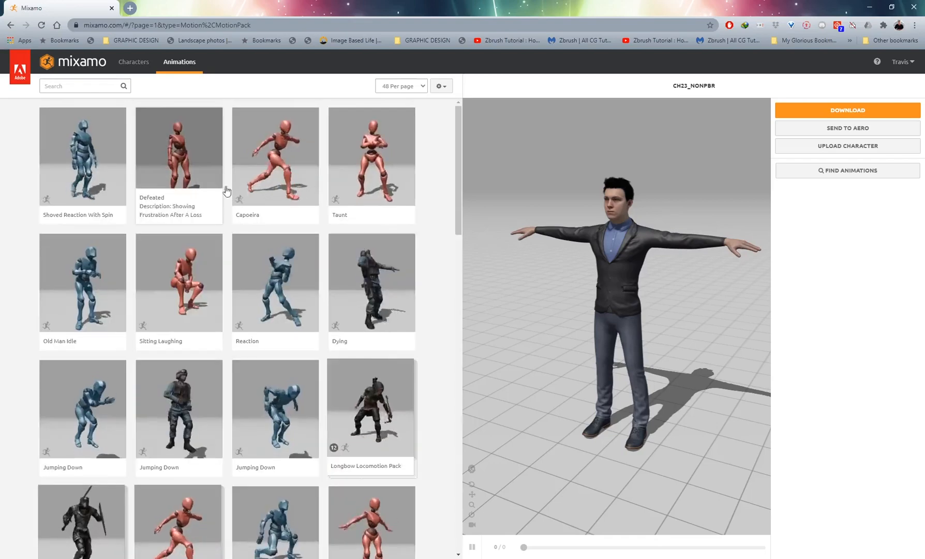
pyautogui.click(291, 149)
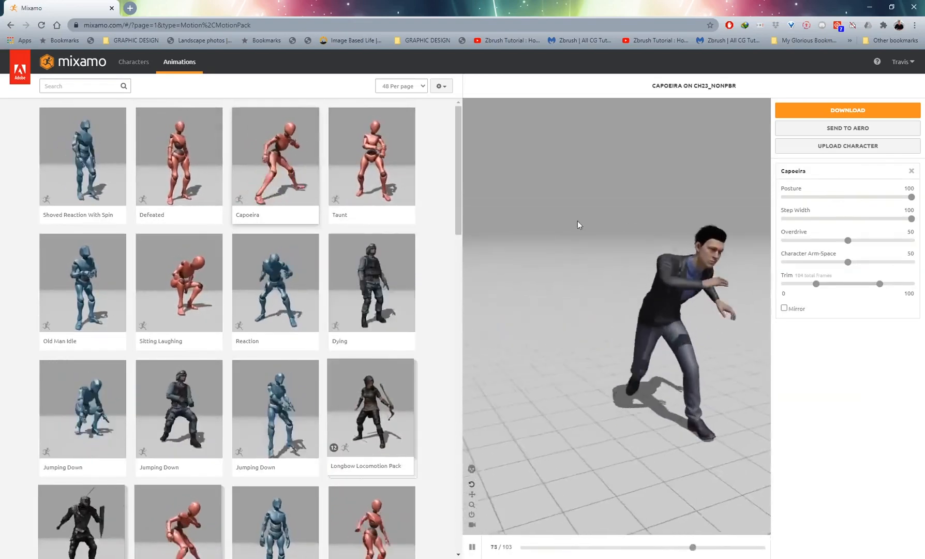
pyautogui.click(268, 298)
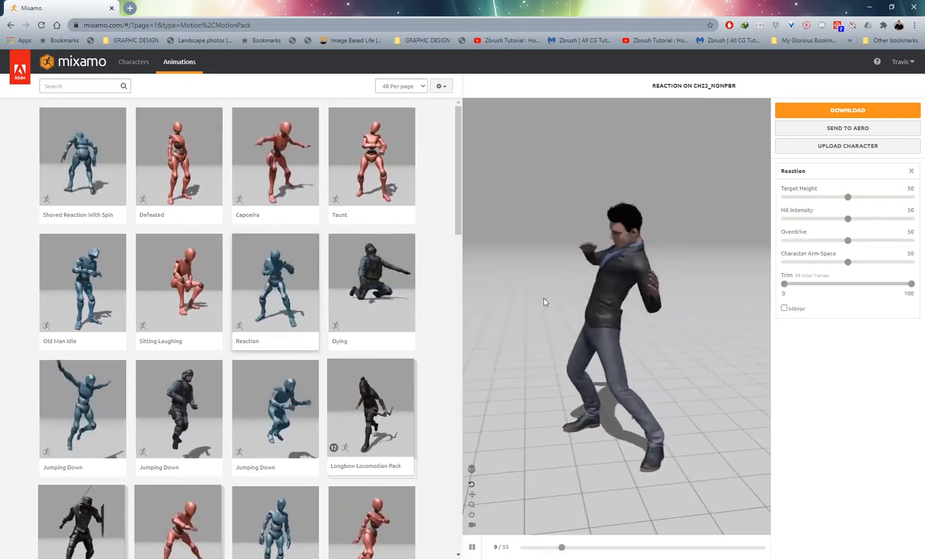
pyautogui.click(275, 409)
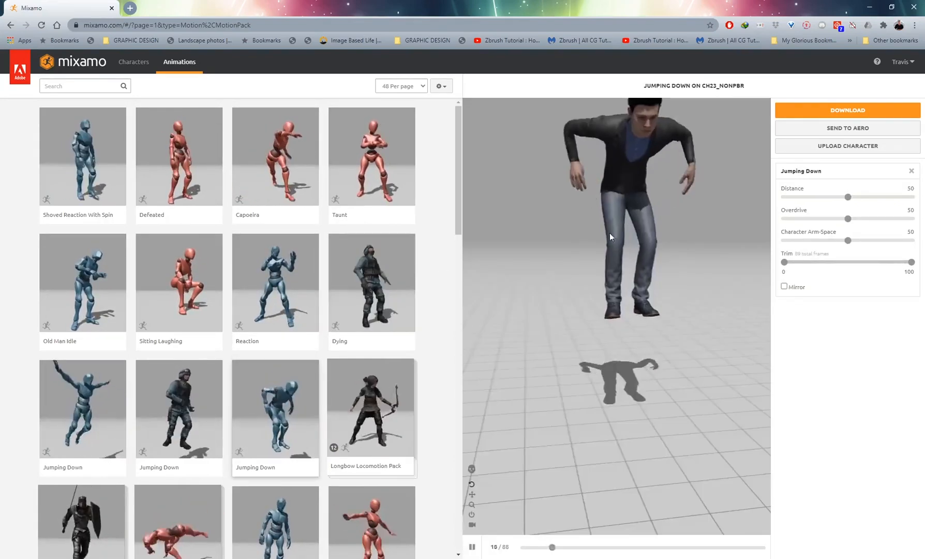
pyautogui.moveTo(610, 233); pyautogui.dragTo(762, 229)
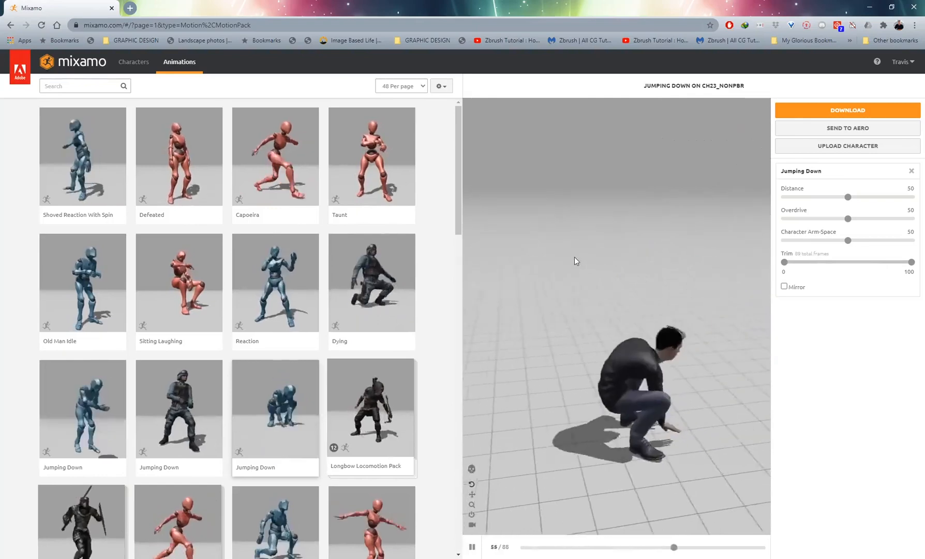
# Apply the Taunt animation and replace the loaded character with Mannequin from the character library
pyautogui.click(378, 155)
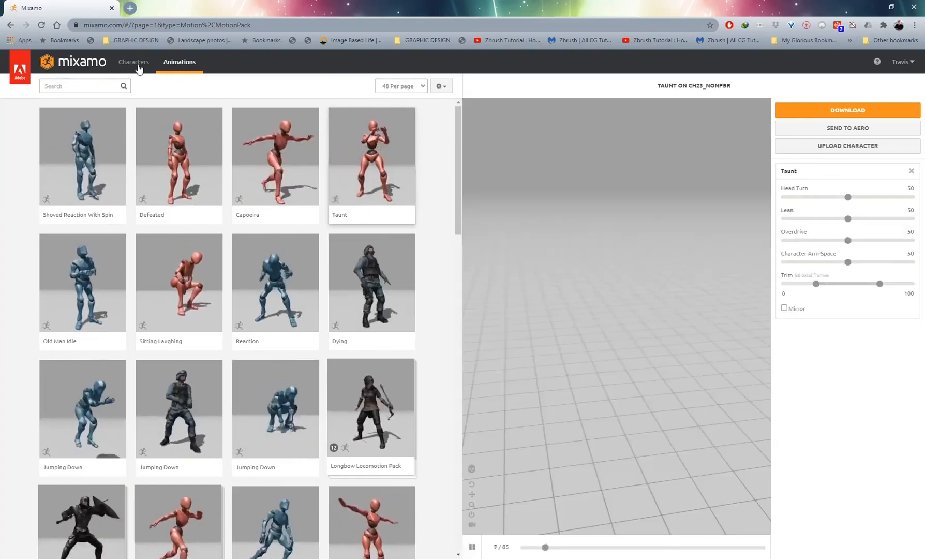
pyautogui.click(133, 61)
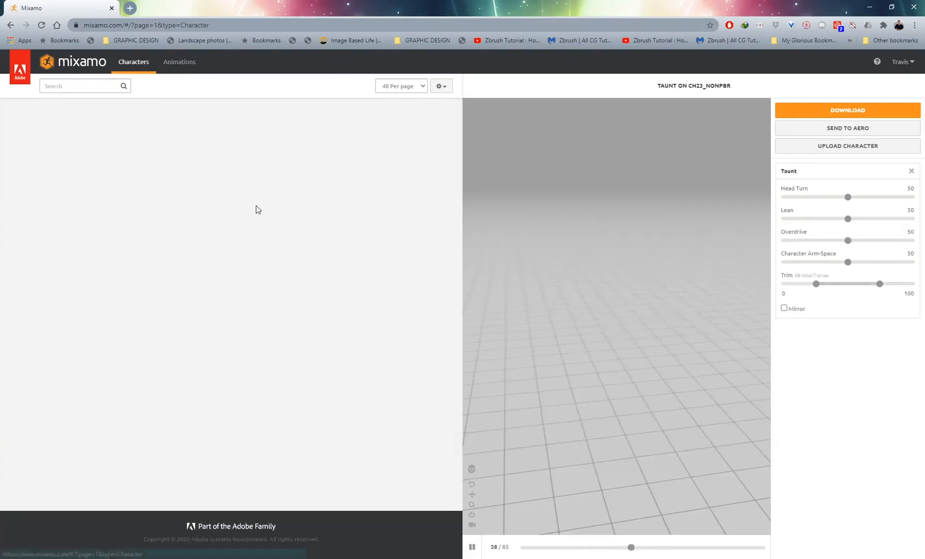
pyautogui.scroll(-10, 194, 258)
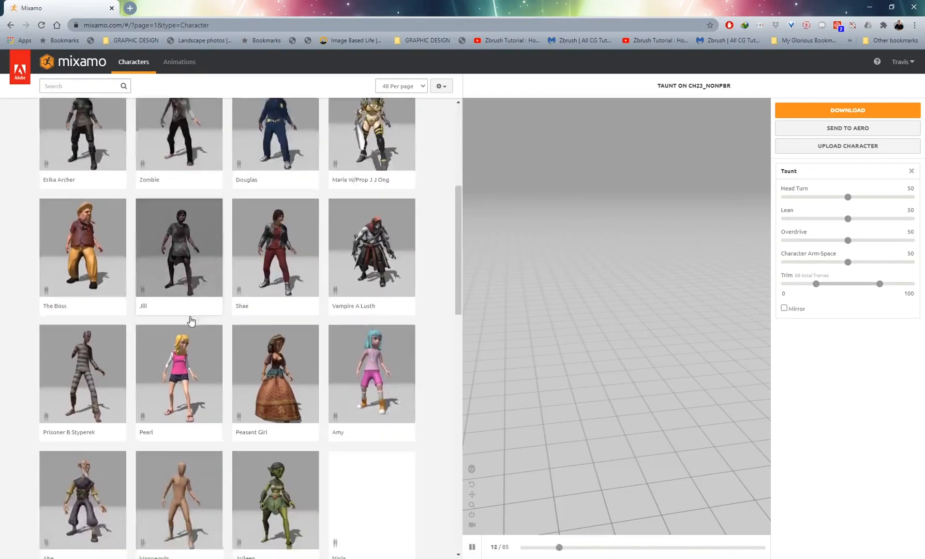
pyautogui.click(179, 259)
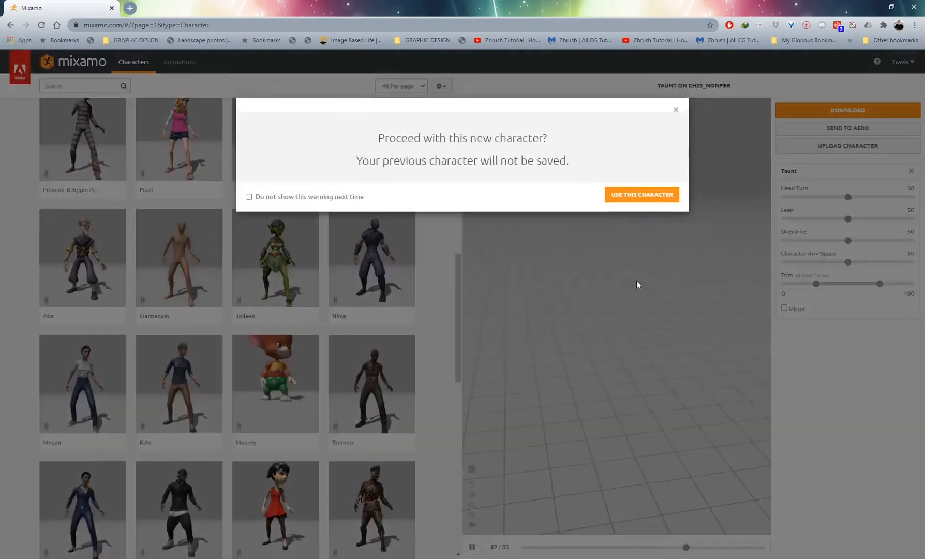
pyautogui.click(651, 195)
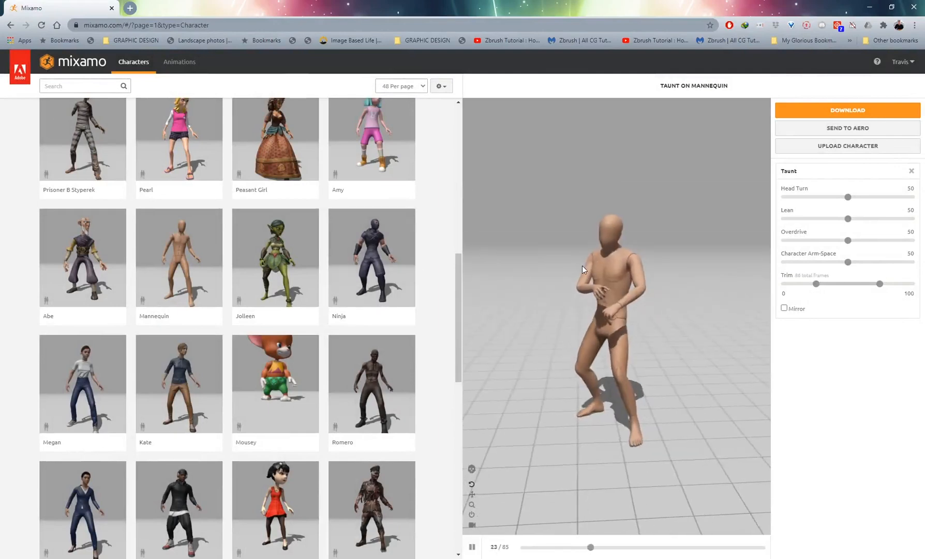
# Search the animations for "dance", apply Step Hip Hop Dance to the mannequin, and review its download settings without downloading
pyautogui.click(179, 61)
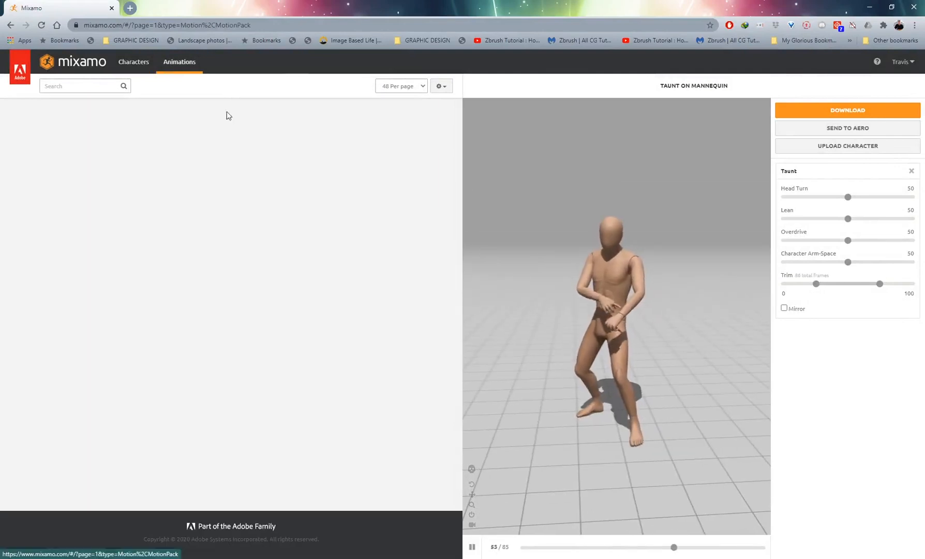
pyautogui.click(78, 85)
pyautogui.write('dance')
pyautogui.press('Return')
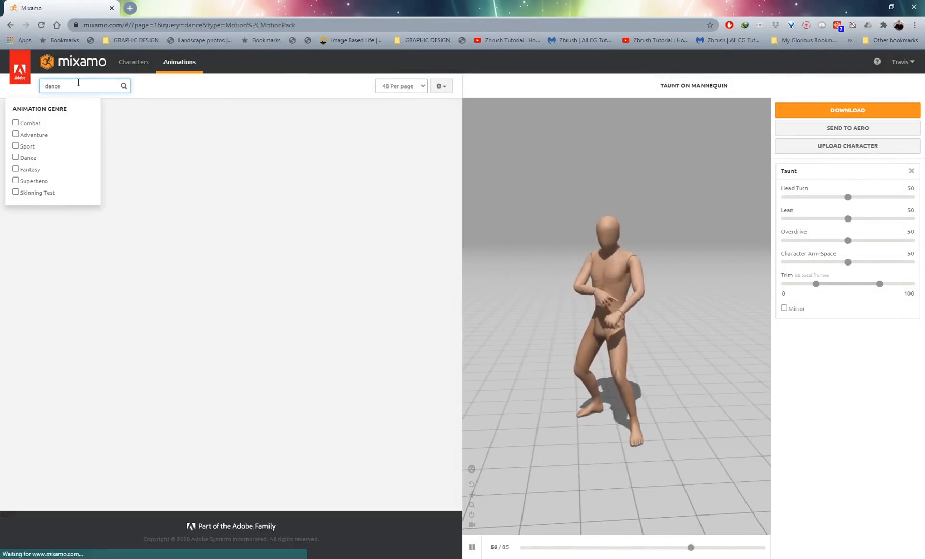
pyautogui.click(100, 314)
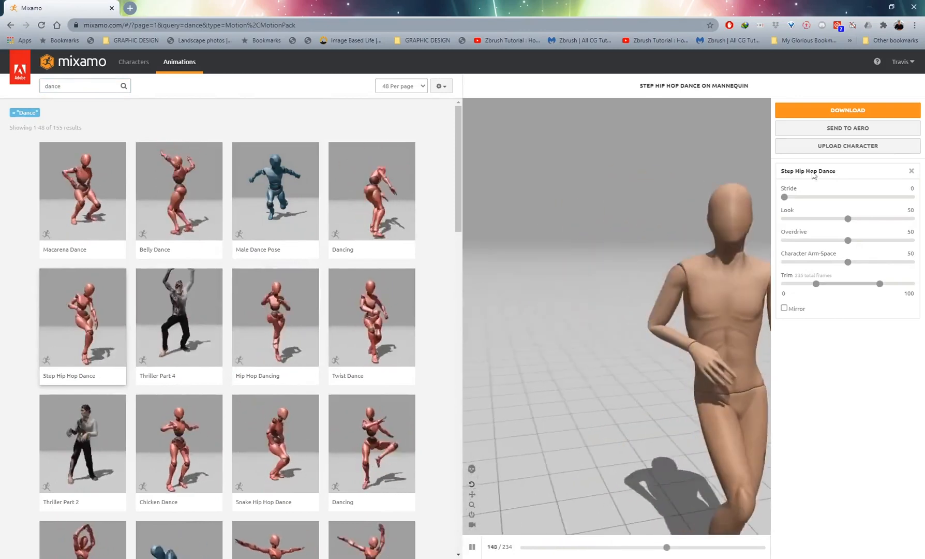
pyautogui.click(839, 115)
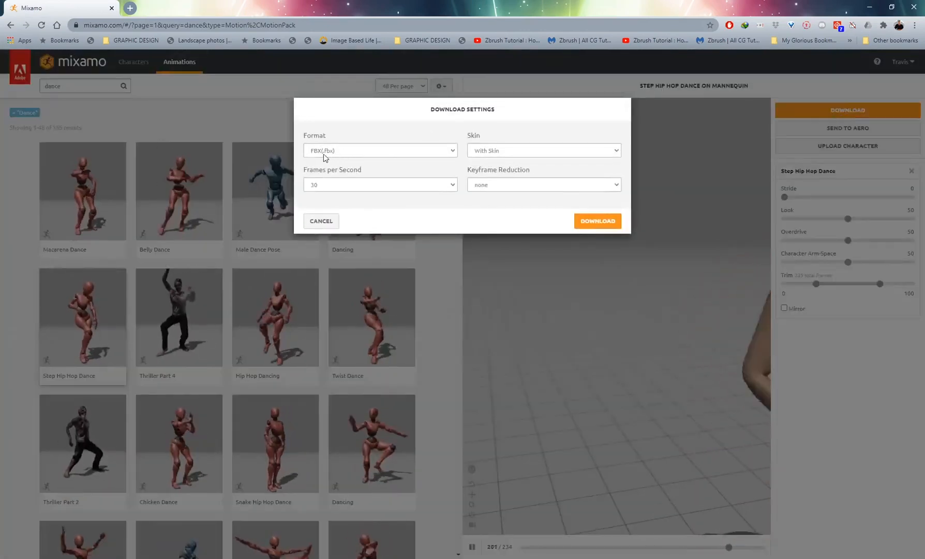
pyautogui.click(320, 221)
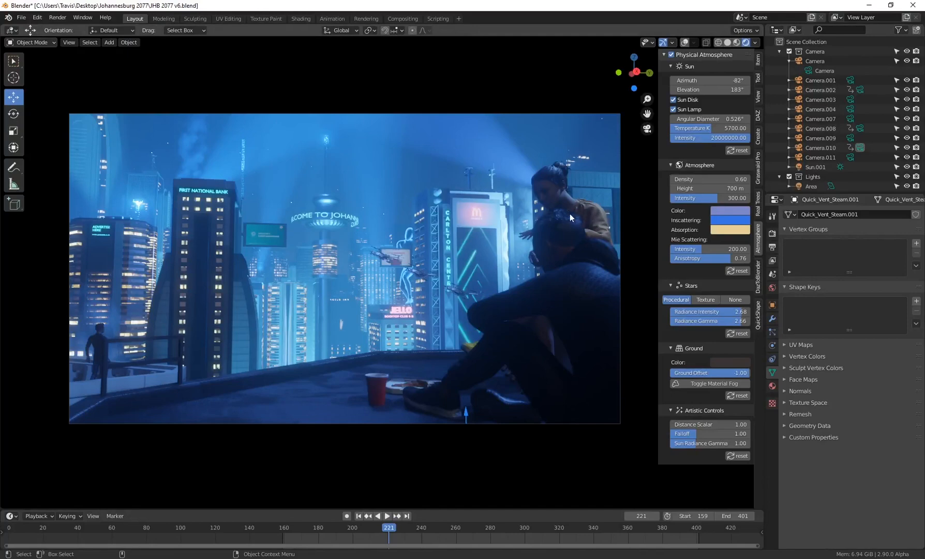
# Switch to Blender and set the roughness of the seated woman's clothing material, Ch02_body.003, to 0
pyautogui.click(603, 208)
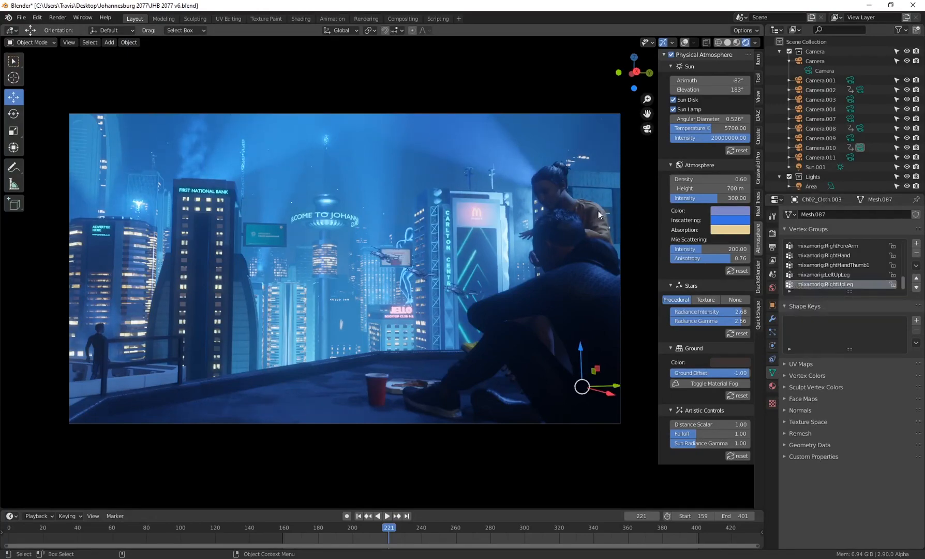
pyautogui.click(772, 386)
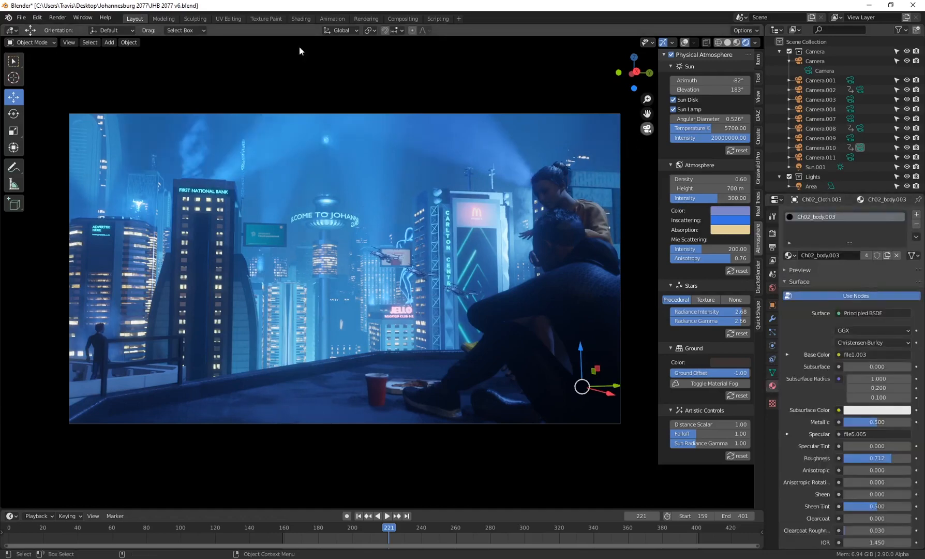
pyautogui.click(302, 19)
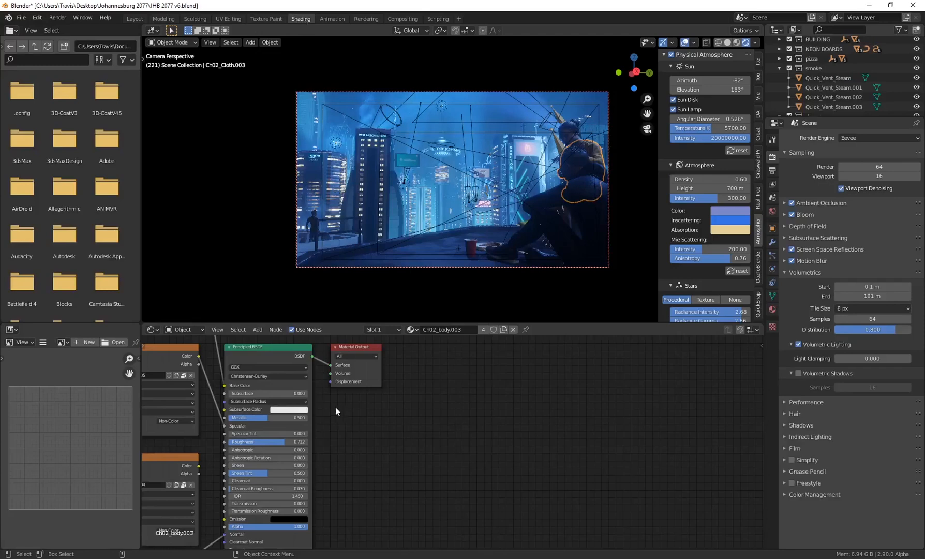
pyautogui.moveTo(446, 415); pyautogui.dragTo(482, 417, button='middle')
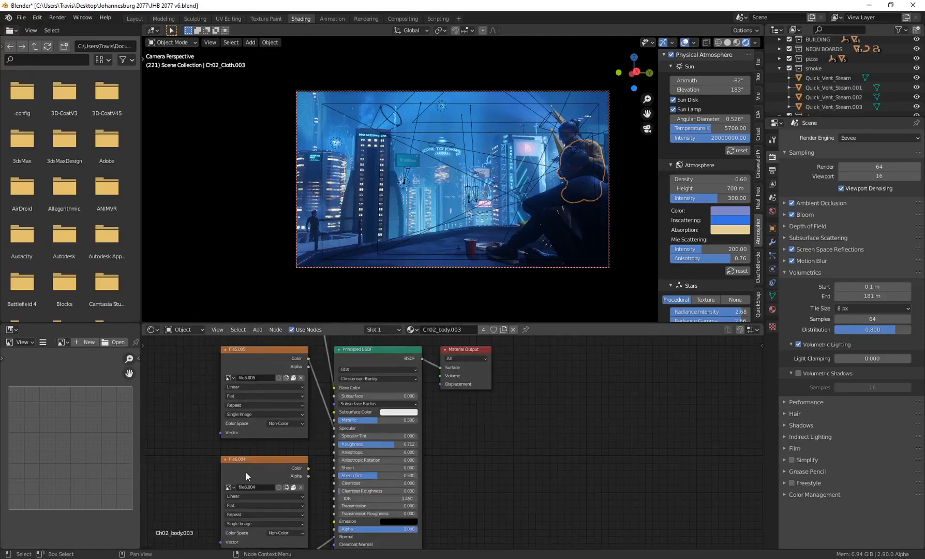
pyautogui.click(242, 470)
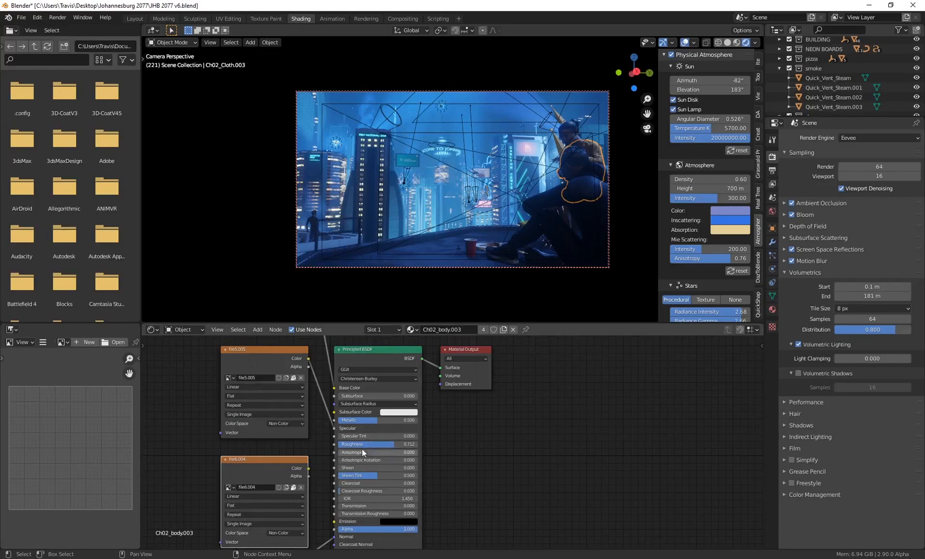
pyautogui.moveTo(383, 447); pyautogui.dragTo(341, 446)
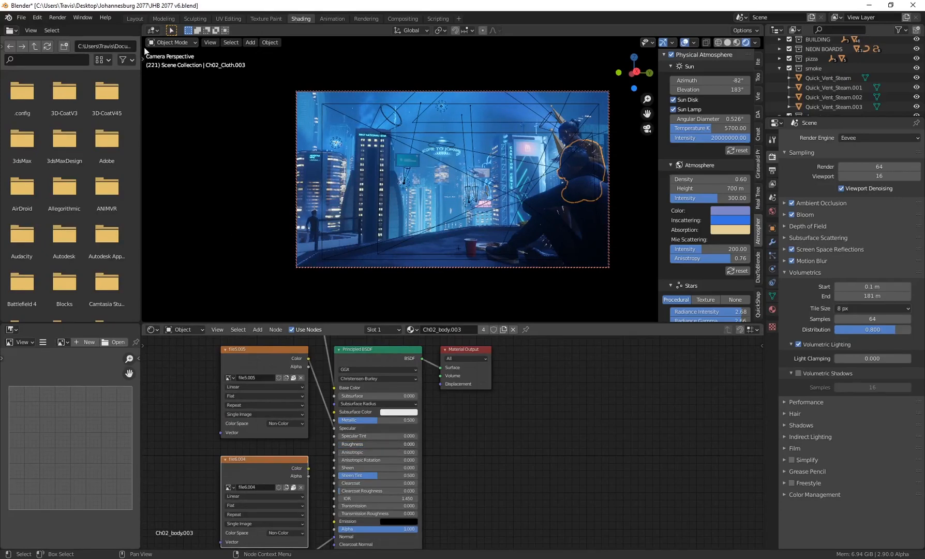
pyautogui.click(135, 18)
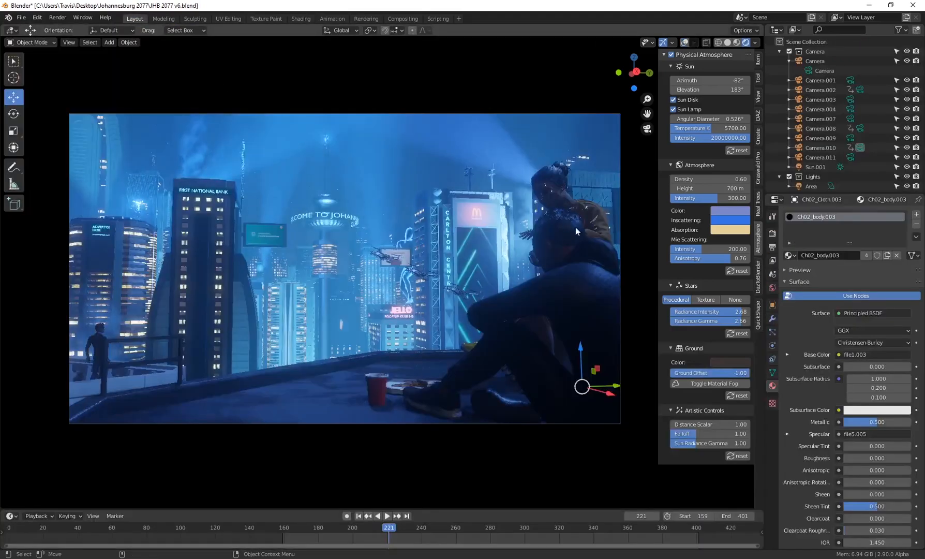
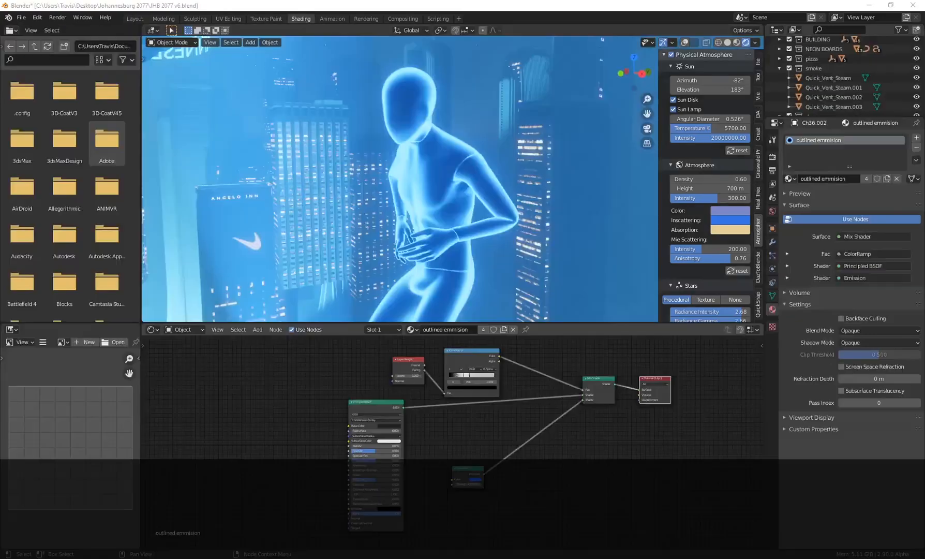
# View the glowing figure from another angle and rearrange the Principled BSDF and Emission nodes of its outlined emmision material
pyautogui.moveTo(401, 160); pyautogui.dragTo(445, 153)
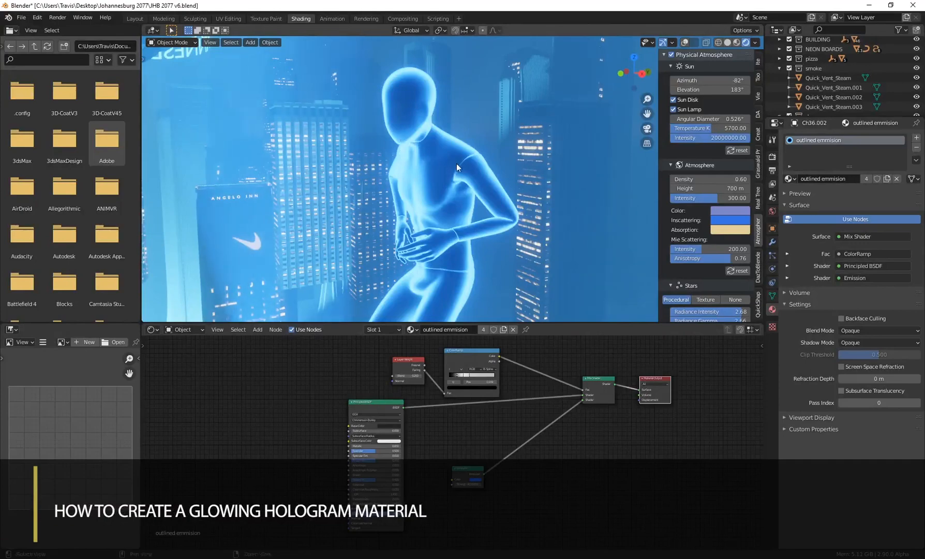
pyautogui.moveTo(456, 163); pyautogui.dragTo(429, 259, button='middle')
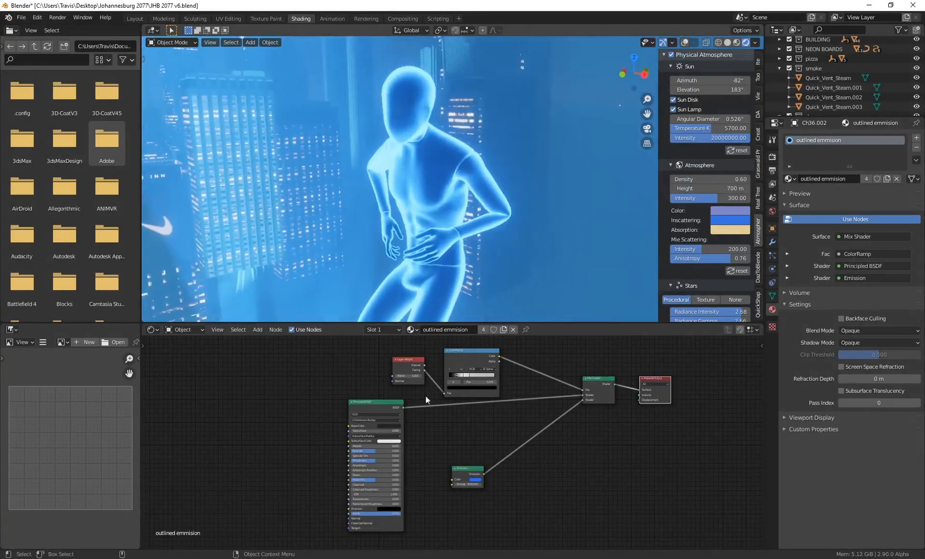
pyautogui.moveTo(376, 407); pyautogui.dragTo(378, 407)
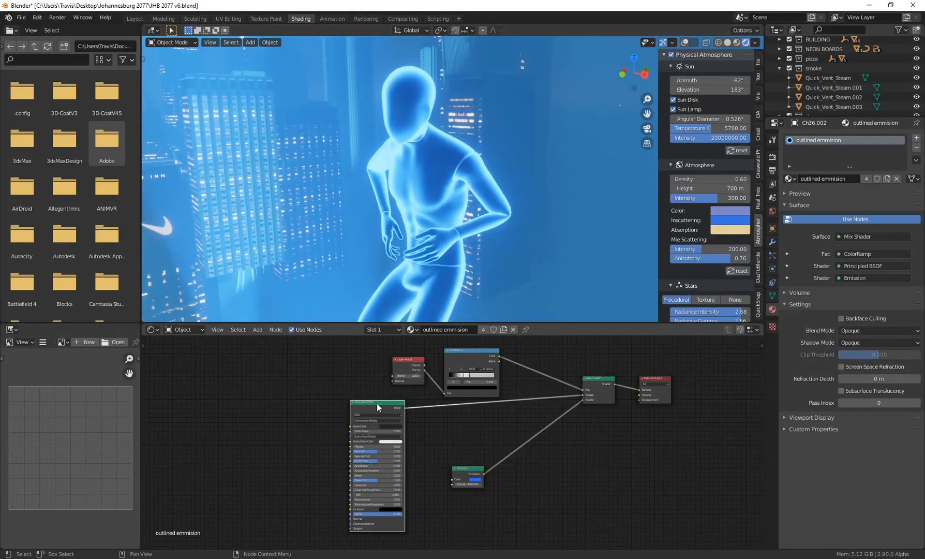
pyautogui.scroll(1, 378, 404)
pyautogui.moveTo(658, 387); pyautogui.dragTo(597, 400)
pyautogui.moveTo(558, 476); pyautogui.dragTo(526, 470, button='middle')
pyautogui.moveTo(460, 481); pyautogui.dragTo(488, 442)
pyautogui.scroll(1, 524, 440)
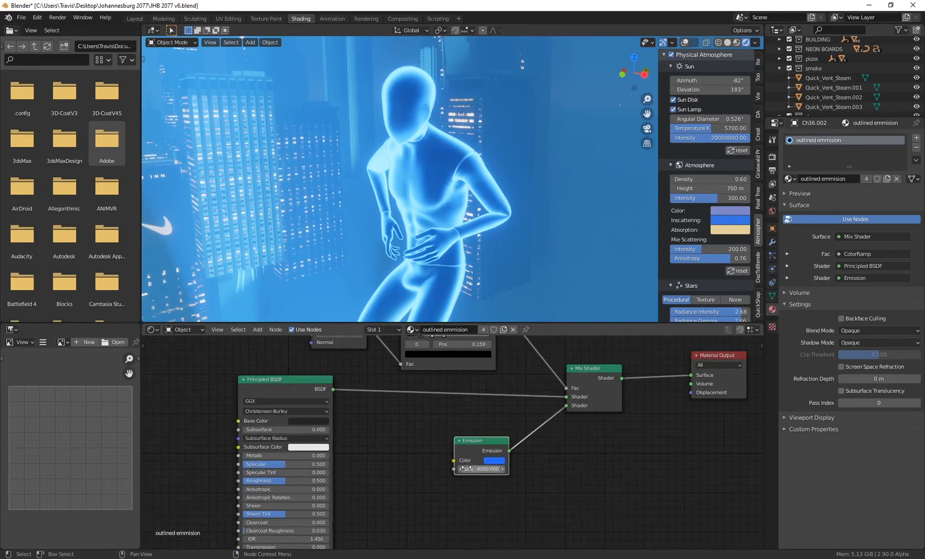
# Try different Emission colours on the glowing figure and settle on a saturated pink
pyautogui.click(494, 461)
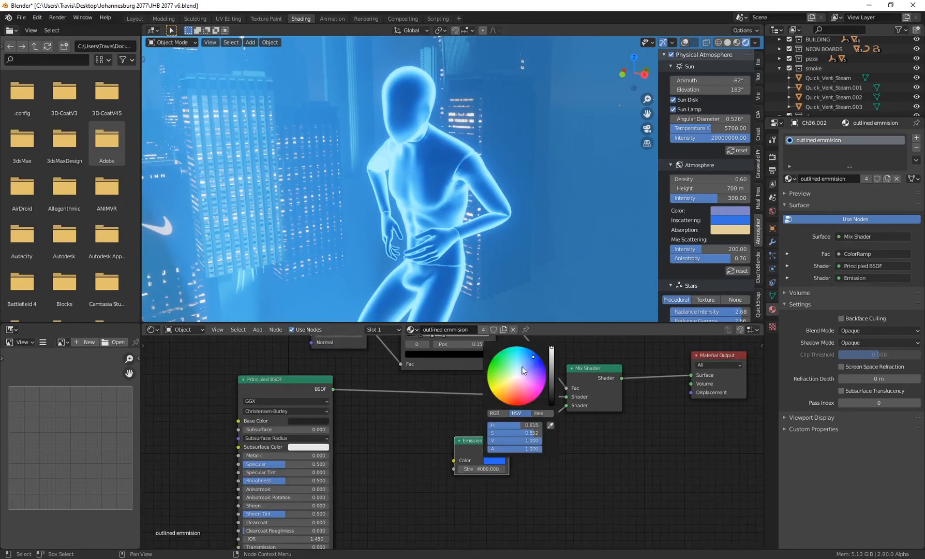
pyautogui.click(529, 397)
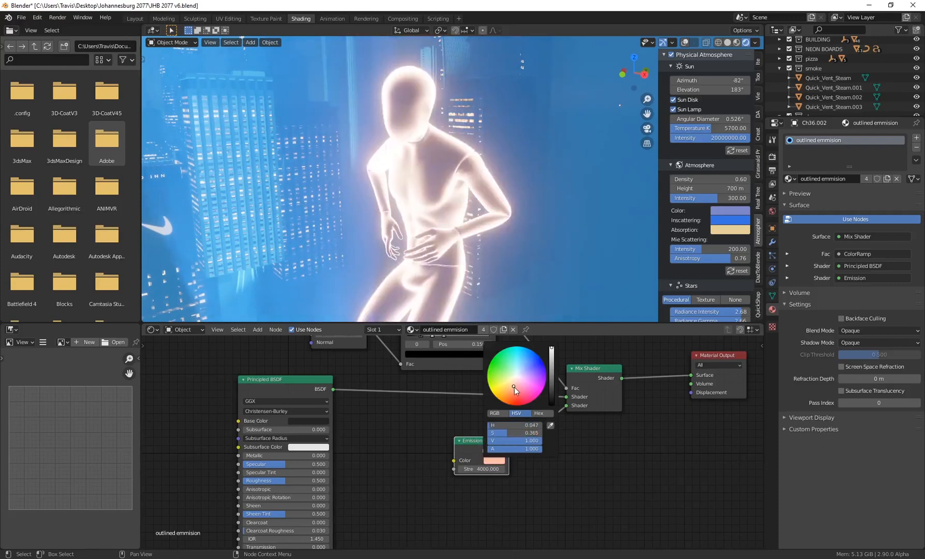
pyautogui.click(536, 389)
pyautogui.click(585, 433)
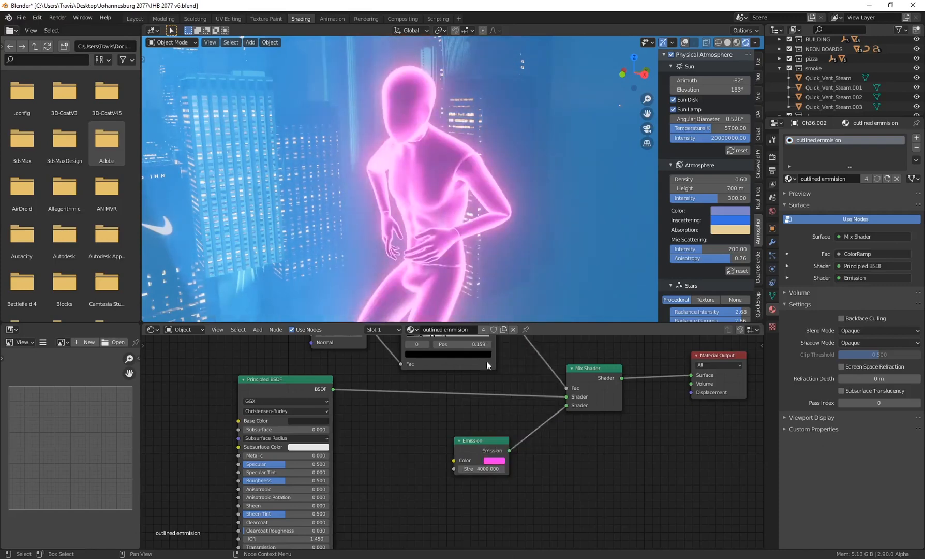
# Reposition the ColorRamp and Layer Weight nodes so they sit farther apart in the hologram material
pyautogui.moveTo(468, 412); pyautogui.dragTo(482, 489, button='middle')
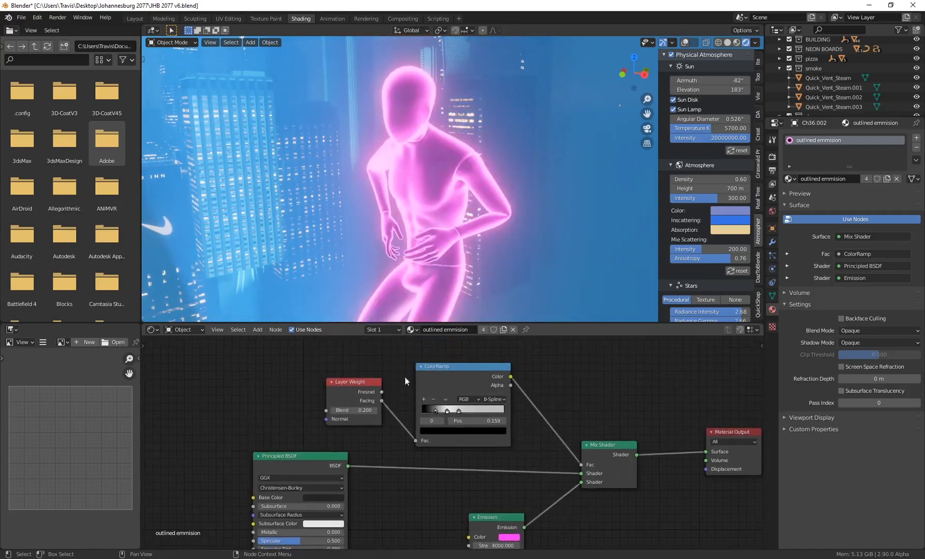
pyautogui.moveTo(456, 386)
pyautogui.mouseDown()
pyautogui.moveTo(473, 386)
pyautogui.moveTo(464, 382)
pyautogui.mouseUp()
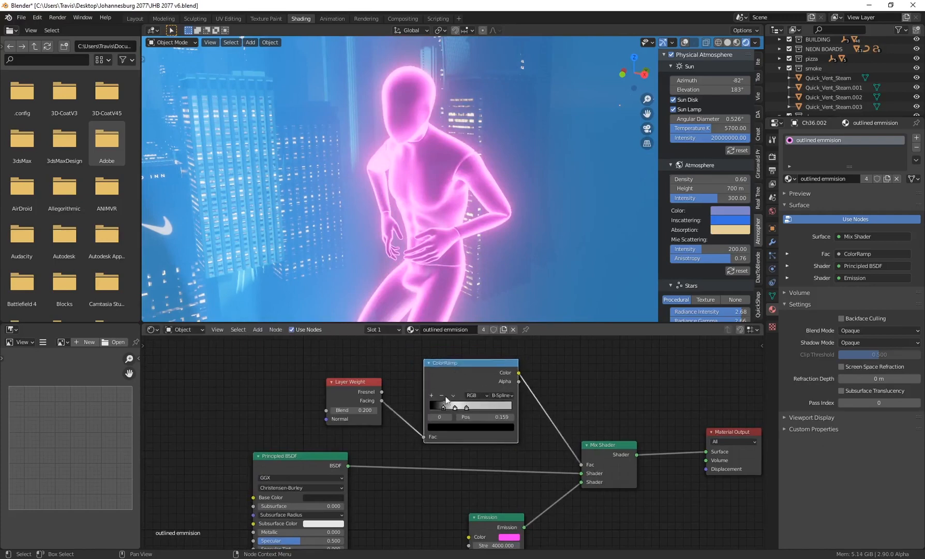
pyautogui.moveTo(359, 389); pyautogui.dragTo(339, 394)
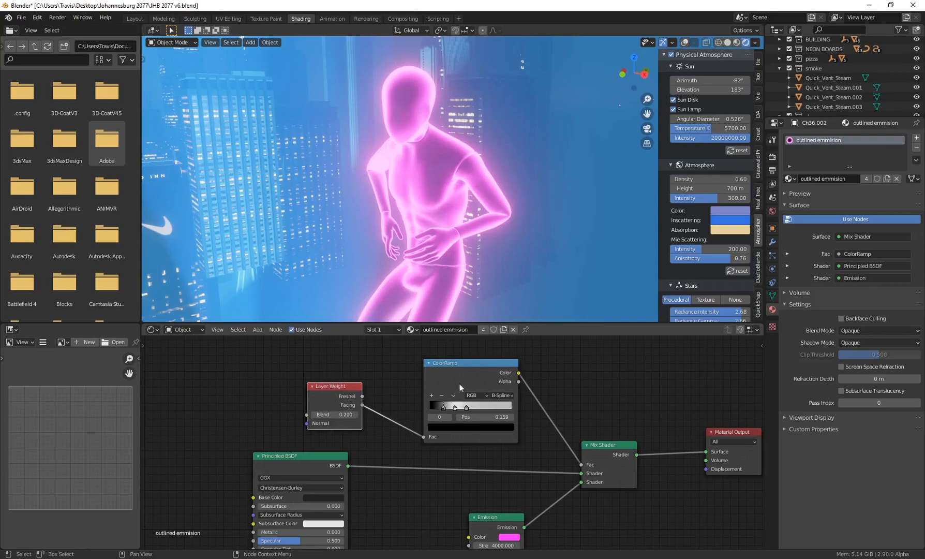
pyautogui.moveTo(462, 375); pyautogui.dragTo(464, 375)
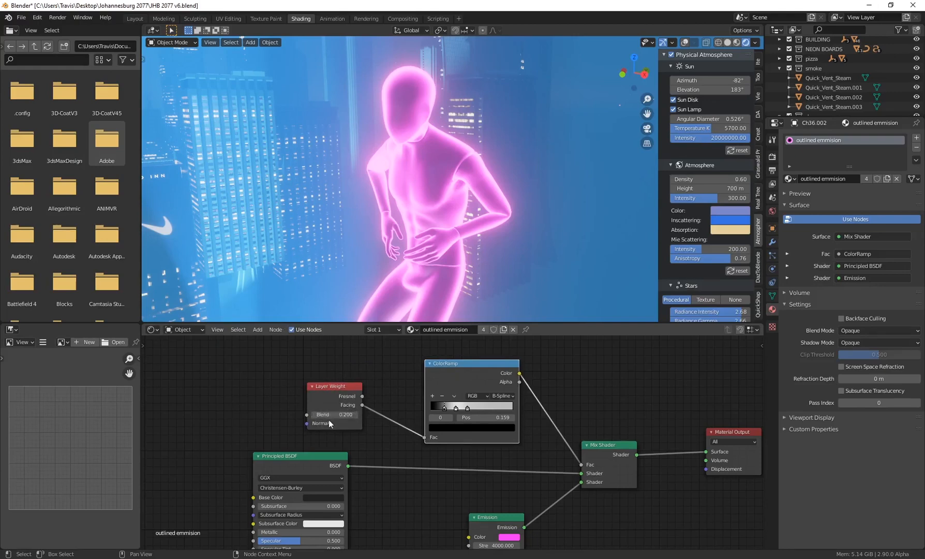
# Keep the ColorRamp on B-Spline interpolation and shift its stops toward the bright end, with the first stop at 0.400
pyautogui.moveTo(344, 417)
pyautogui.mouseDown()
pyautogui.moveTo(362, 418)
pyautogui.moveTo(300, 418)
pyautogui.moveTo(403, 417)
pyautogui.moveTo(335, 415)
pyautogui.mouseUp()
pyautogui.click(502, 396)
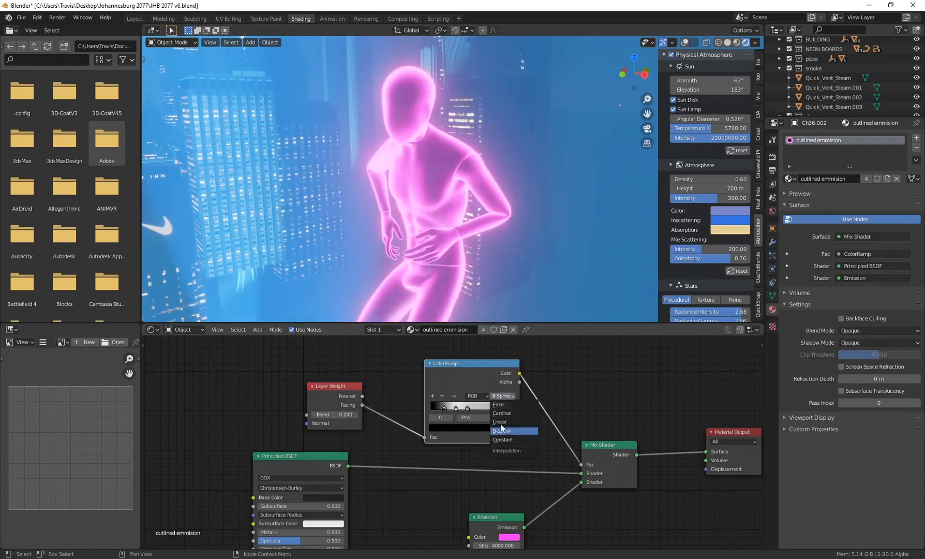
pyautogui.moveTo(469, 408)
pyautogui.mouseDown()
pyautogui.moveTo(478, 410)
pyautogui.moveTo(430, 409)
pyautogui.moveTo(465, 413)
pyautogui.mouseUp()
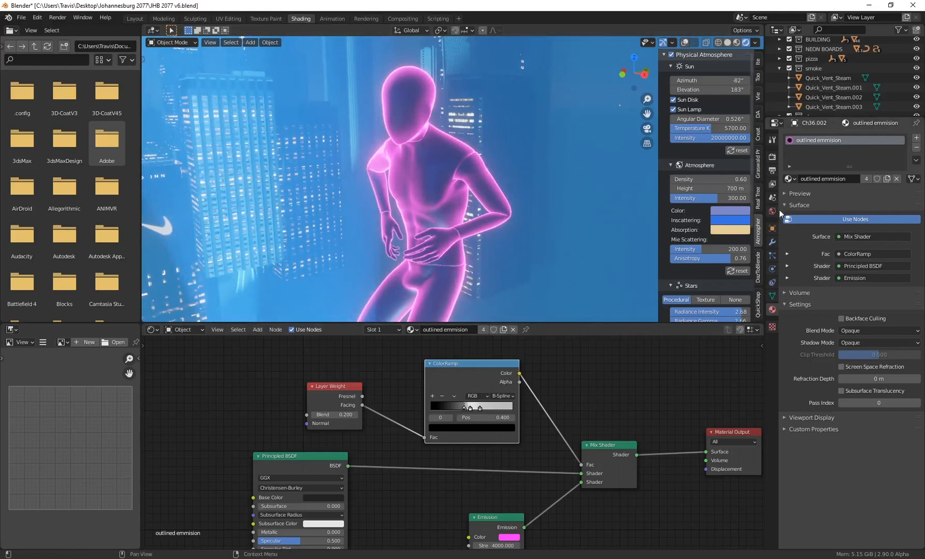
# Toggle Bloom off and on in the Eevee render settings to compare the hologram's glow
pyautogui.click(772, 156)
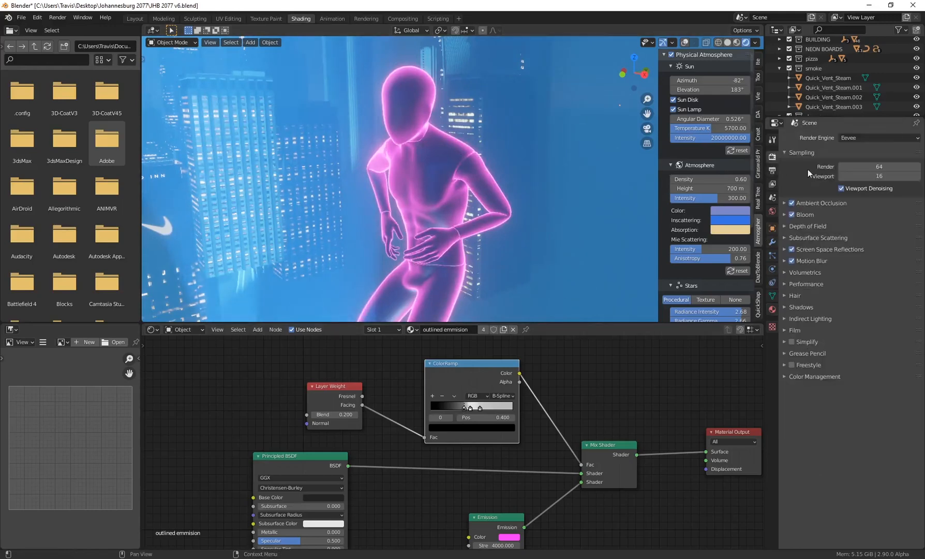
pyautogui.click(791, 215)
pyautogui.click(792, 215)
pyautogui.click(792, 215)
pyautogui.click(792, 214)
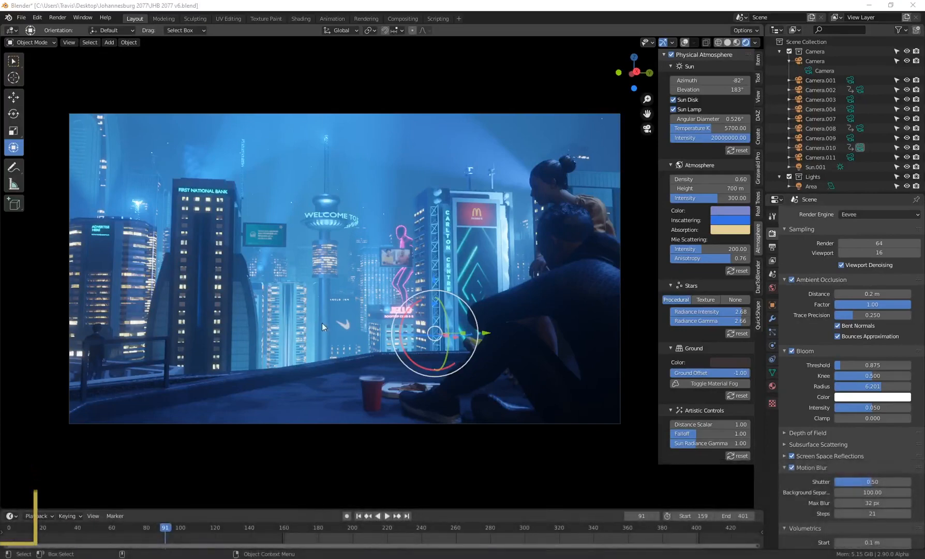
# Inspect the foreground props by selecting the red cup and the food plate on the rooftop in the camera view
pyautogui.click(372, 386)
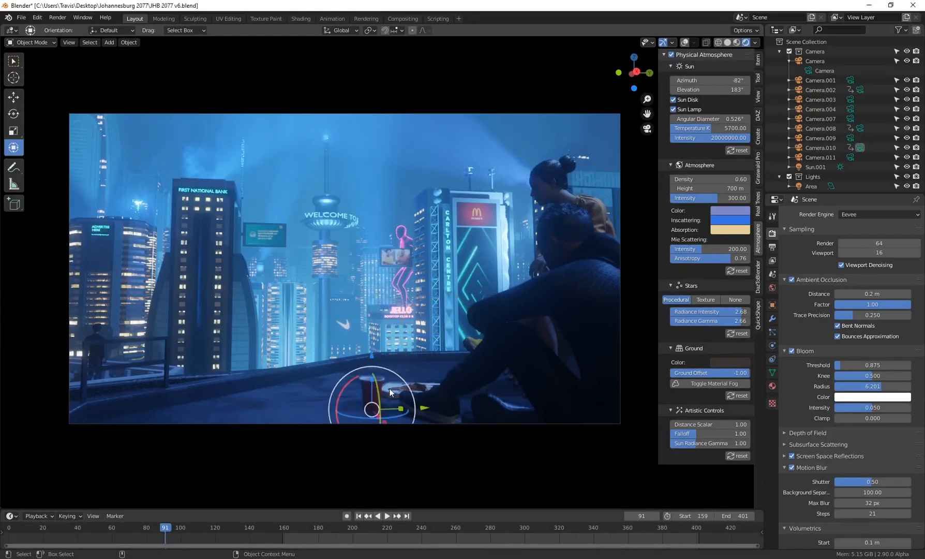
pyautogui.click(429, 384)
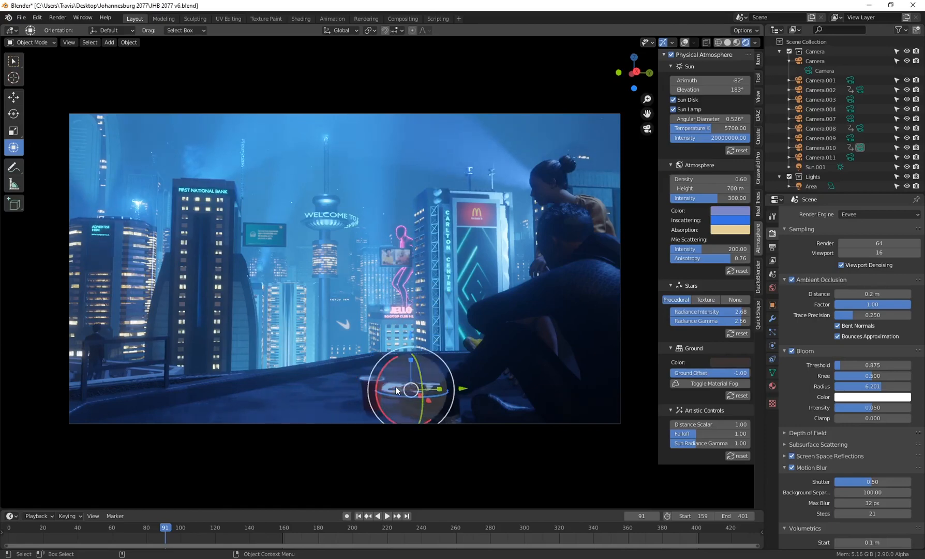
pyautogui.click(427, 158)
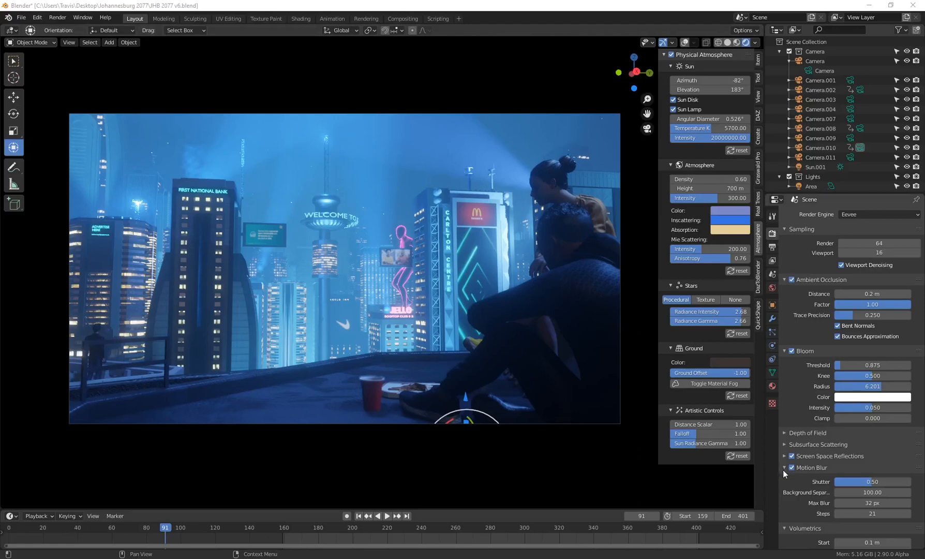
# Review the Eevee Motion Blur and Volumetrics settings and briefly play the animation in the rendered camera view
pyautogui.scroll(-2, 783, 470)
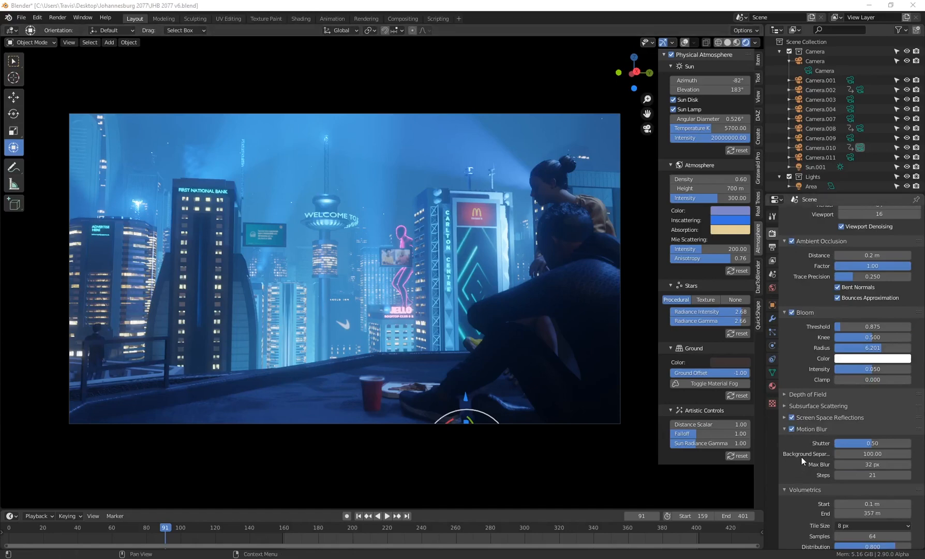
pyautogui.scroll(-2, 801, 457)
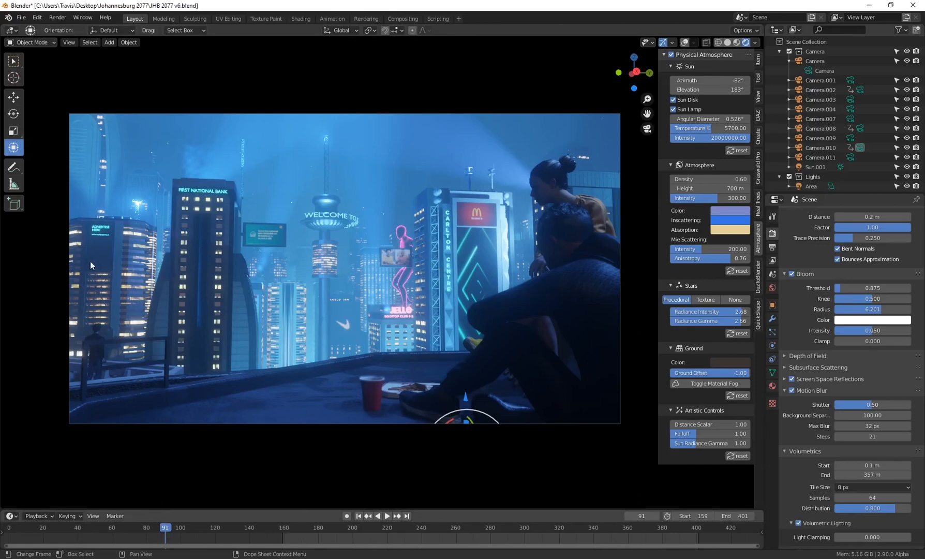
pyautogui.press('space')
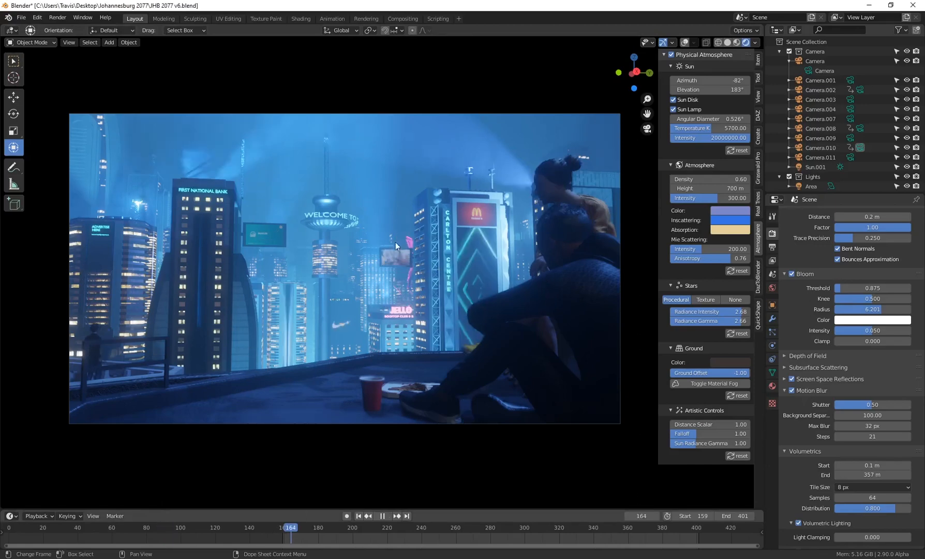
pyautogui.press('Escape')
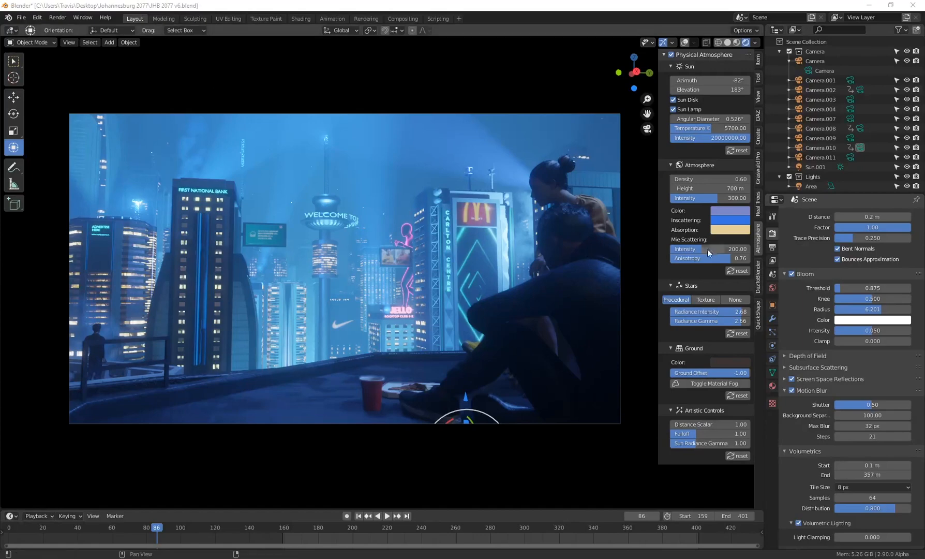
# Review the output resolution, frame range and image sequence settings, and look over the Rendering workspace before returning to the Layout workspace
pyautogui.click(772, 247)
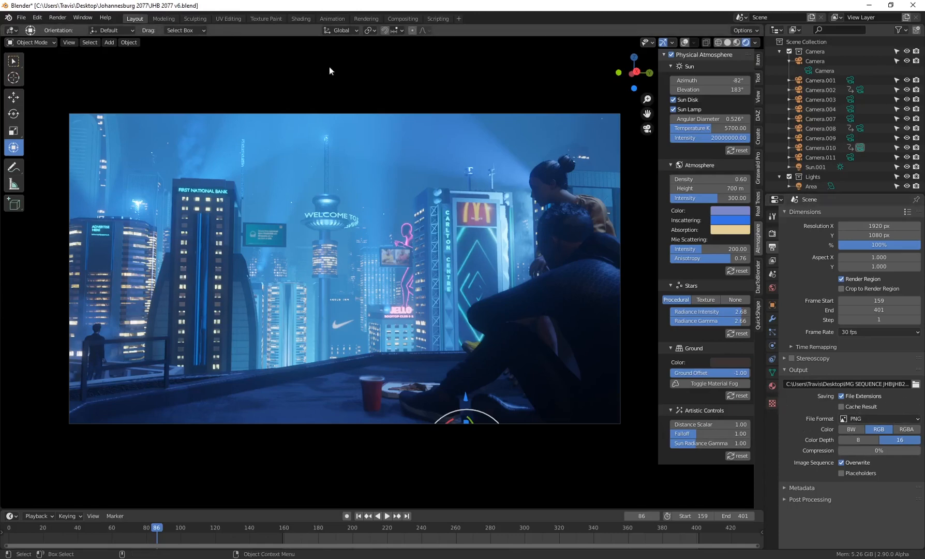
pyautogui.click(366, 19)
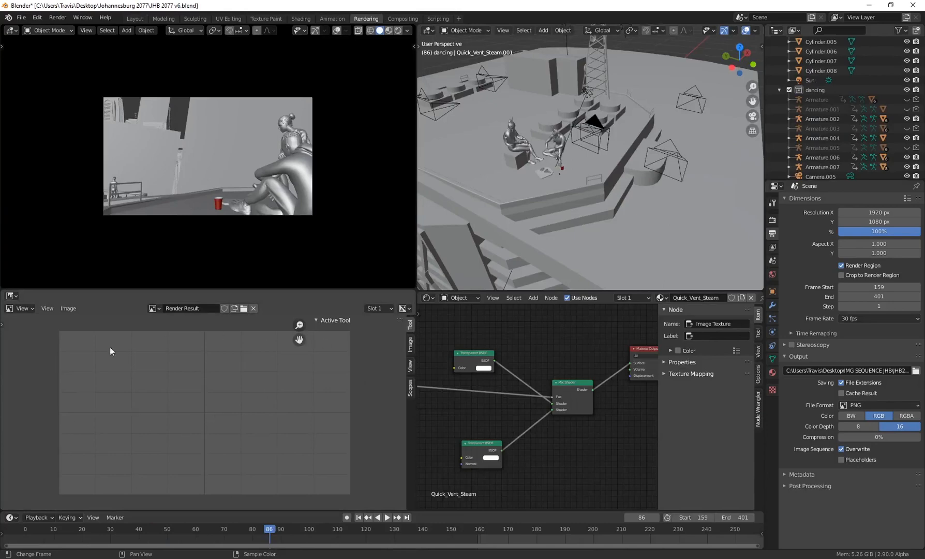
pyautogui.click(134, 18)
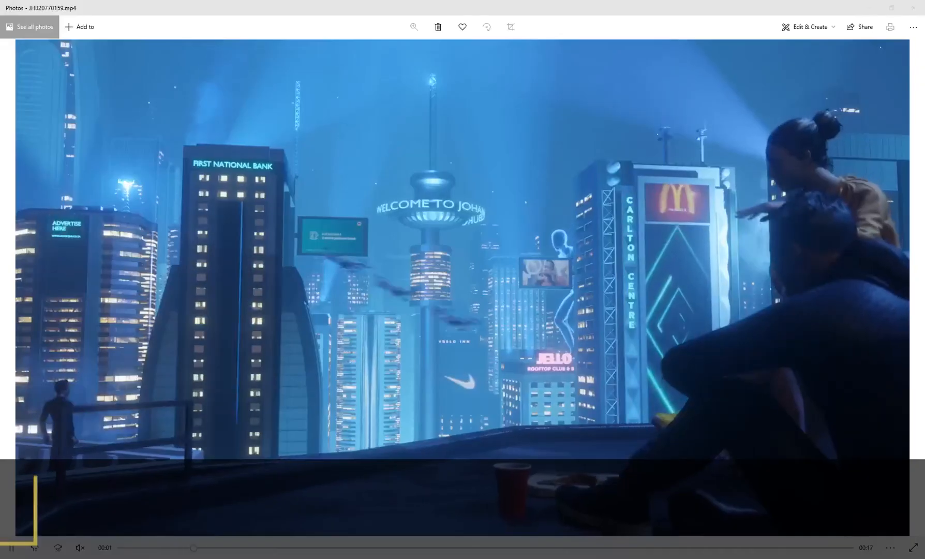